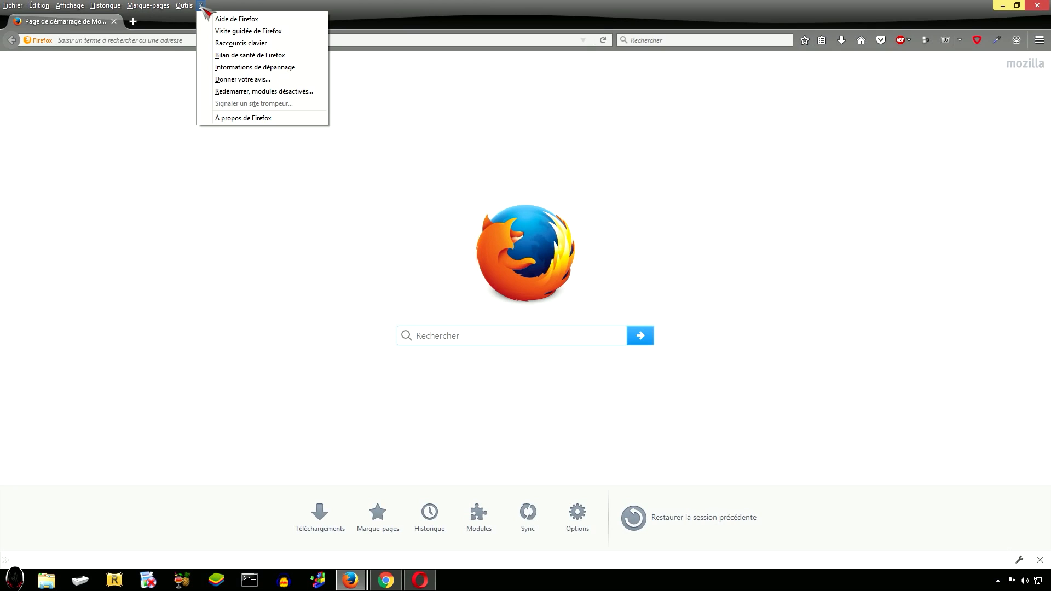
Open Firefox's troubleshooting information and view the Réparer Firefox confirmation, dismissing it without running the repair.
left_click(268, 69)
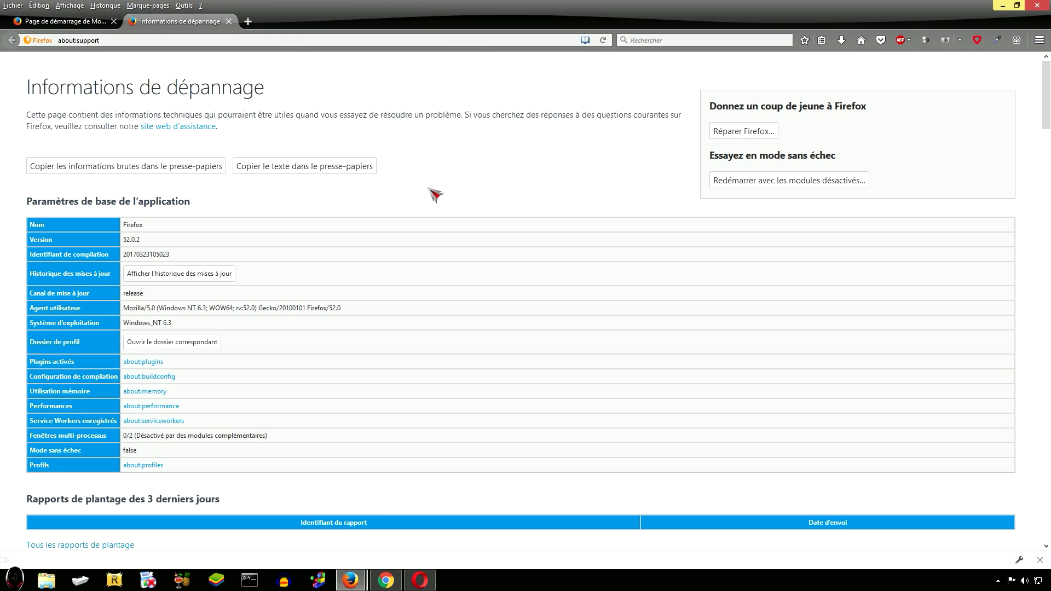
left_click(743, 134)
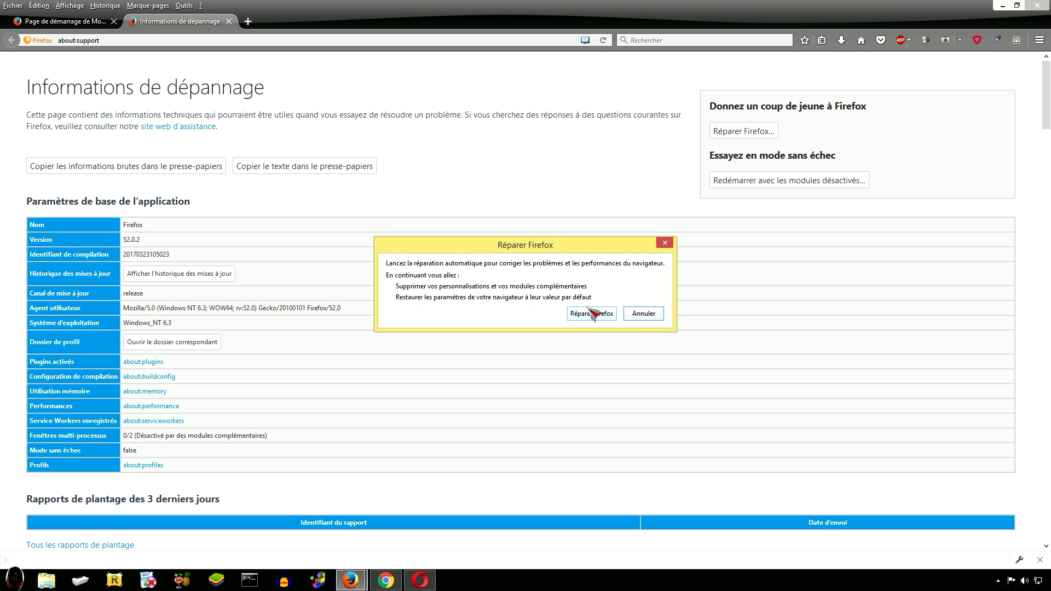
left_click(644, 314)
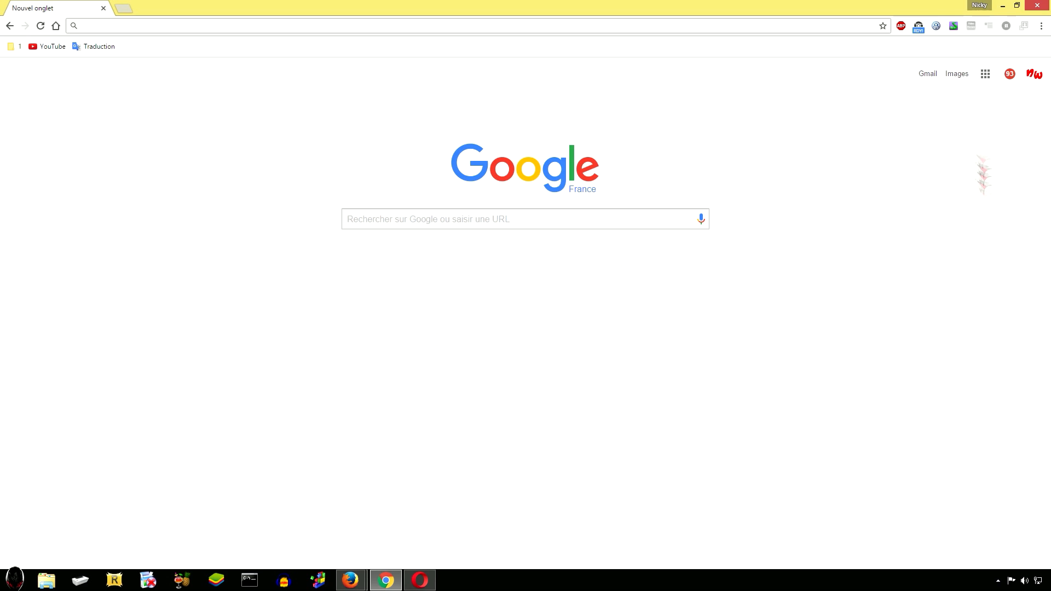
Switch to Chrome, open its settings, expand the advanced settings and go to the end of the page.
left_click(1041, 26)
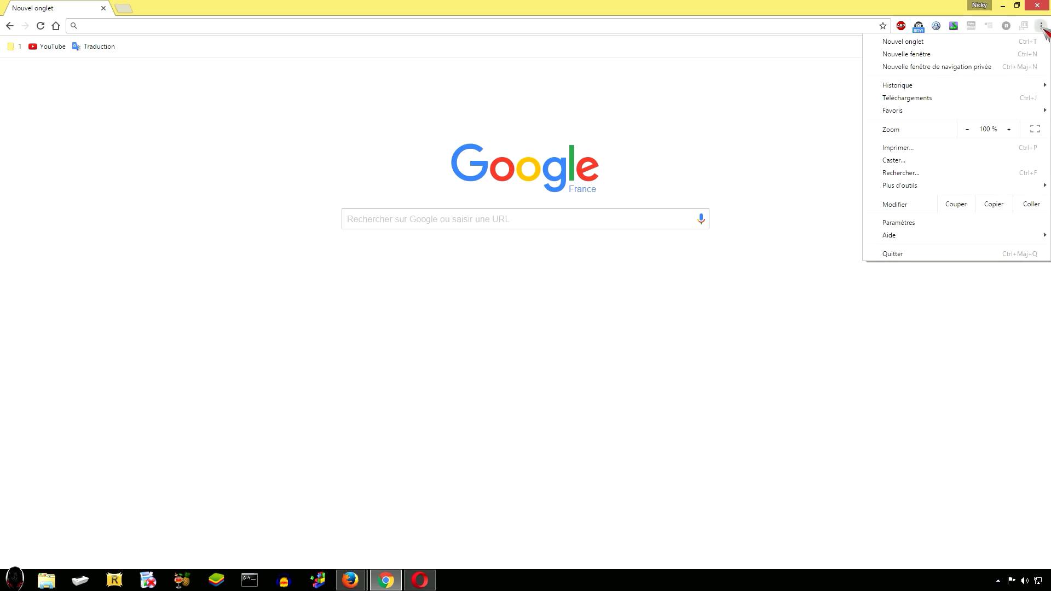
left_click(904, 224)
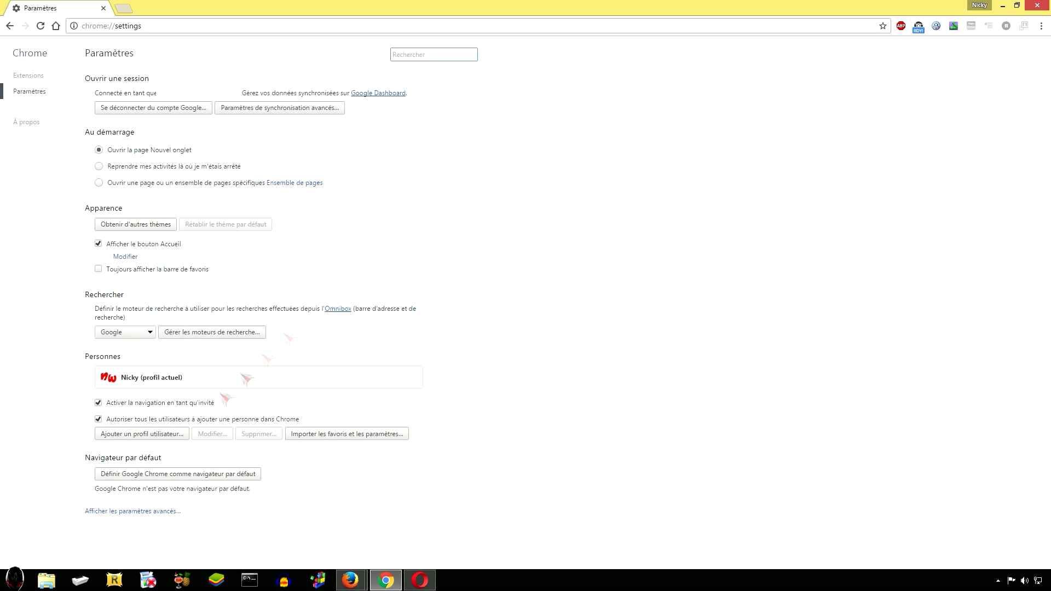
left_click(144, 511)
scroll(247, 447, "down", 12)
scroll(246, 448, "down", 1)
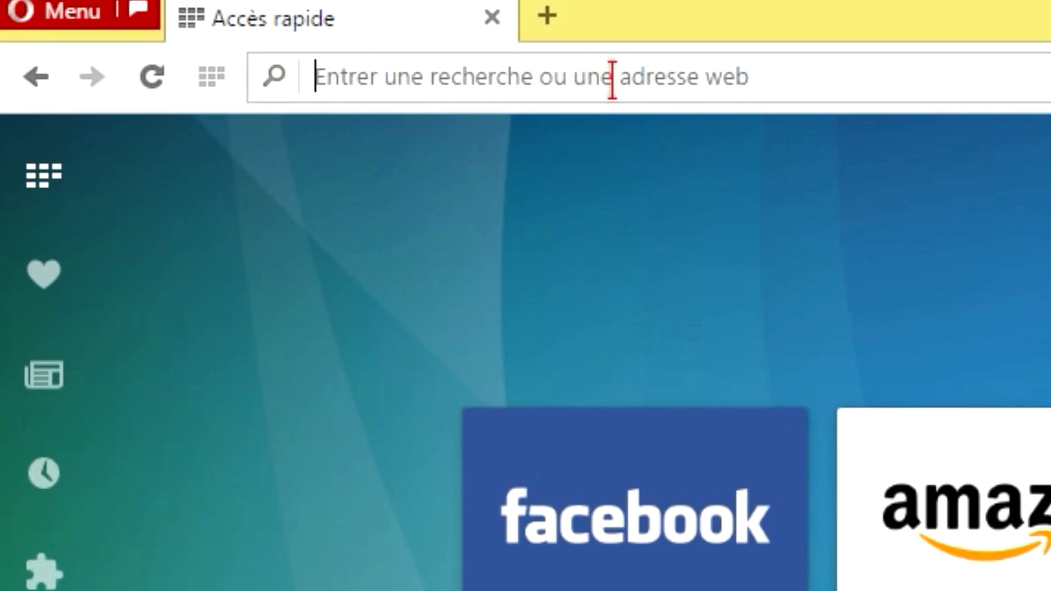
In Opera, open the opera:about page and locate the profile and cache folder paths.
type("opera:")
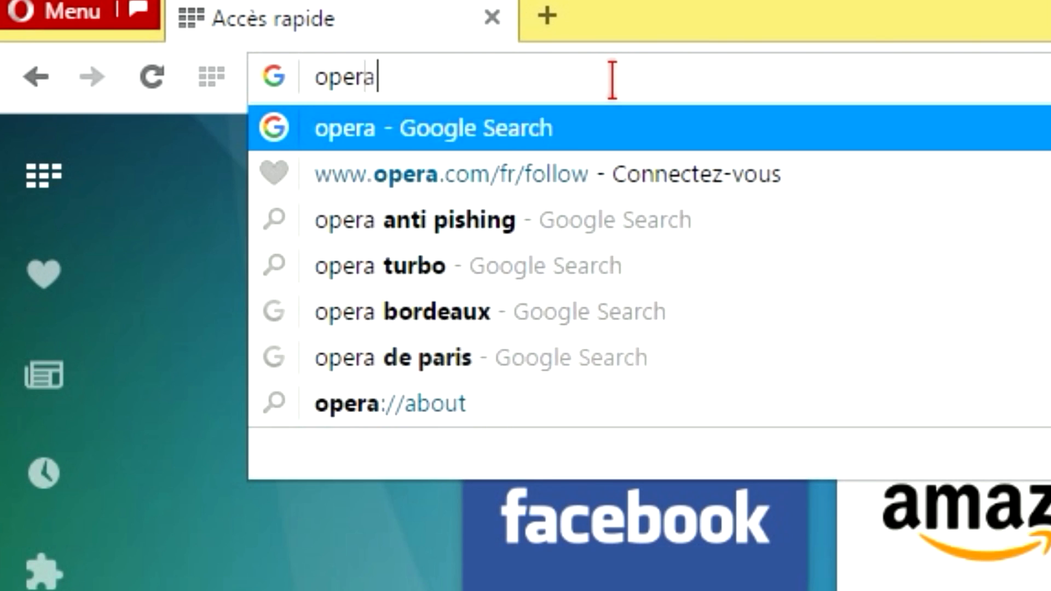
type("about")
key("Return")
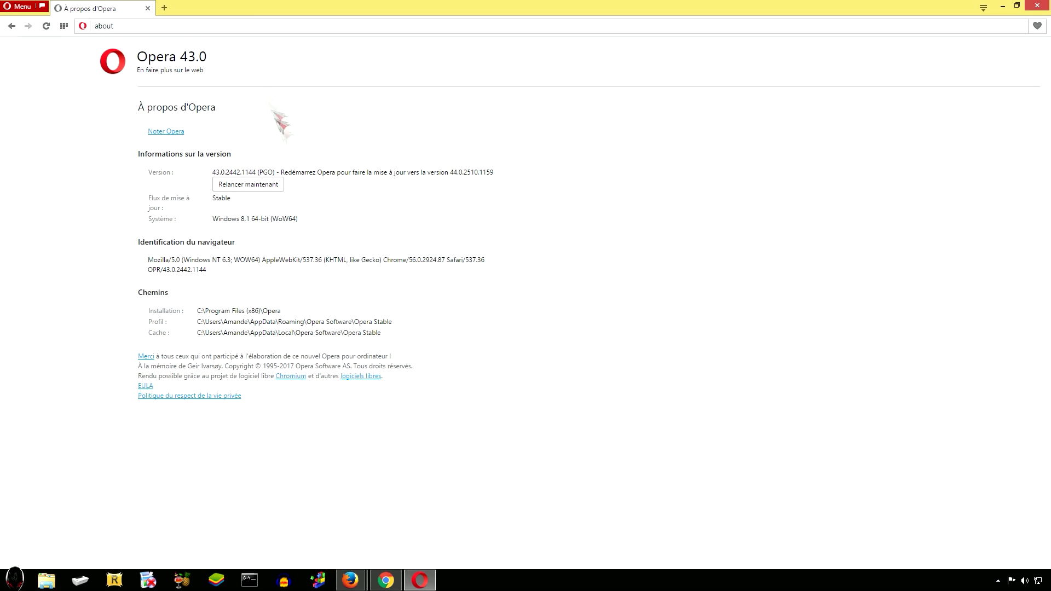
left_click_drag(197, 322, 392, 323)
left_click_drag(199, 334, 377, 334)
left_click(411, 284)
left_click_drag(424, 89, 795, 64)
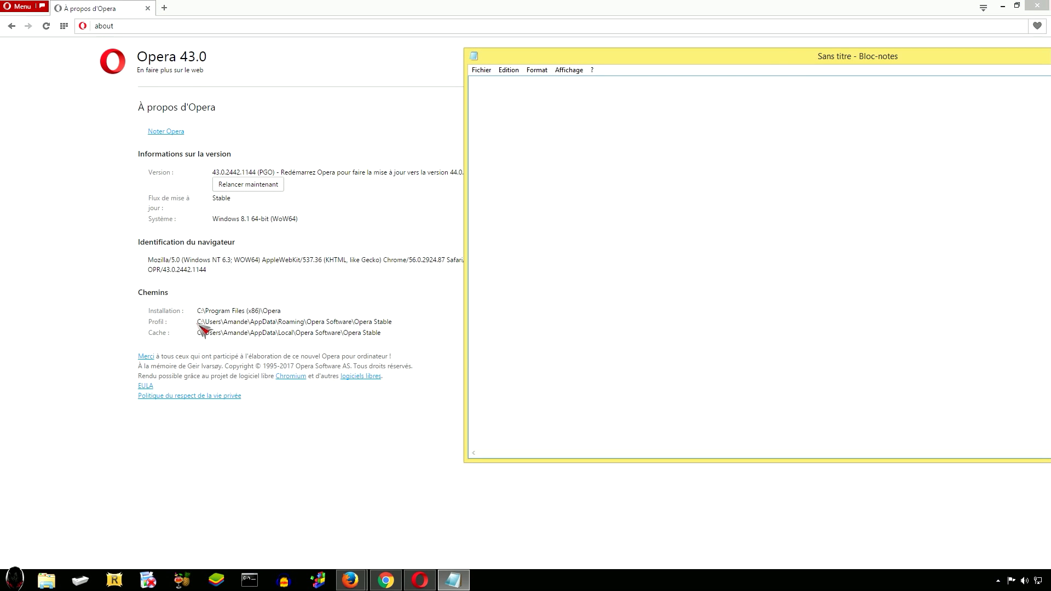
left_click_drag(198, 322, 400, 327)
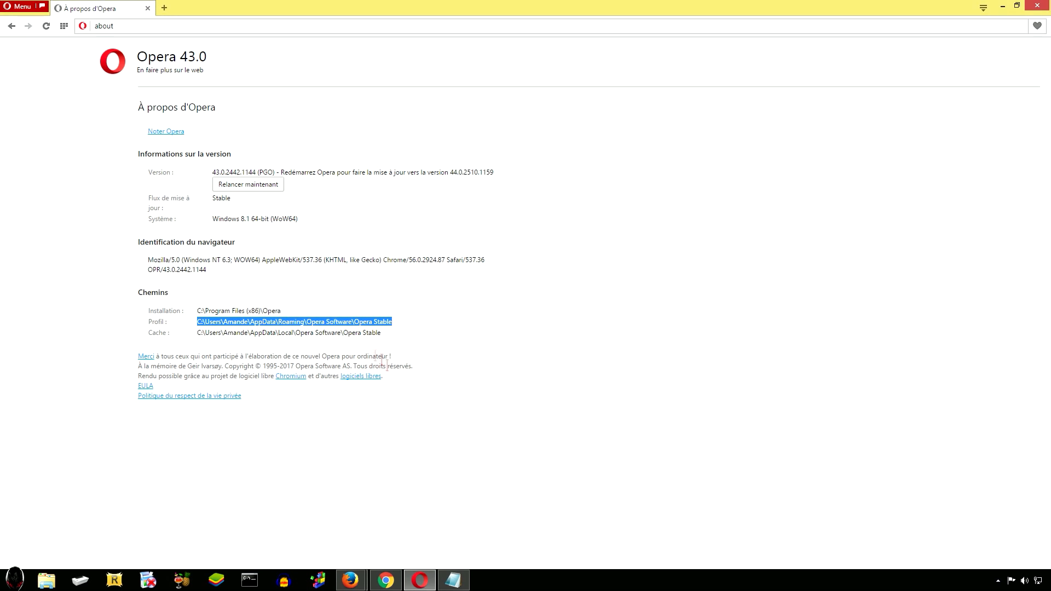
right_click(329, 317)
left_click(371, 357)
left_click(454, 580)
key("ctrl+v")
Copy Opera's cache path into Notepad below the profile path, and close Opera.
left_click_drag(198, 333, 385, 333)
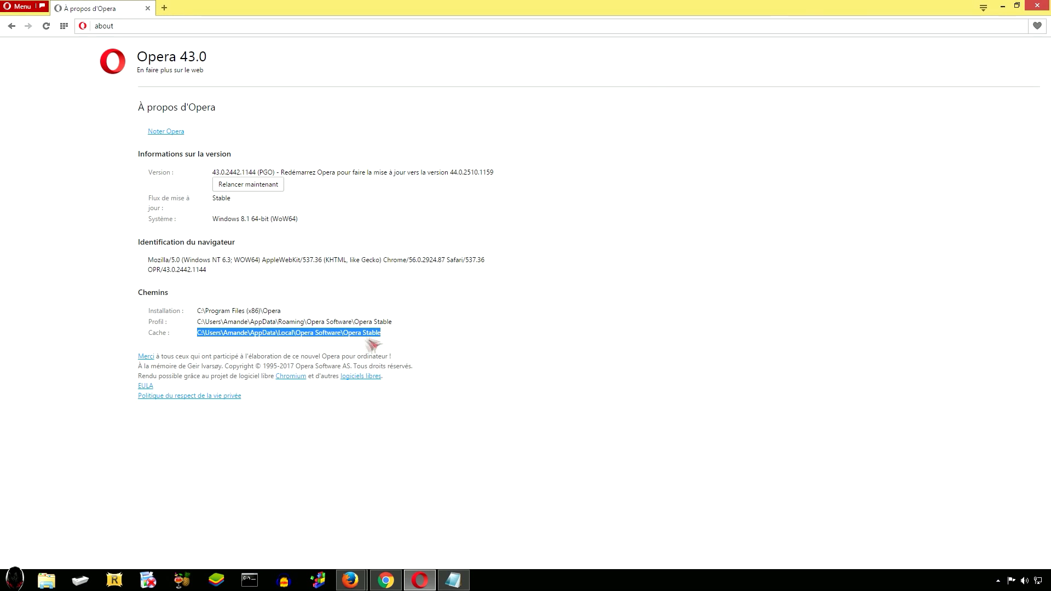
left_click(453, 580)
key("ctrl+v")
left_click_drag(740, 57, 429, 80)
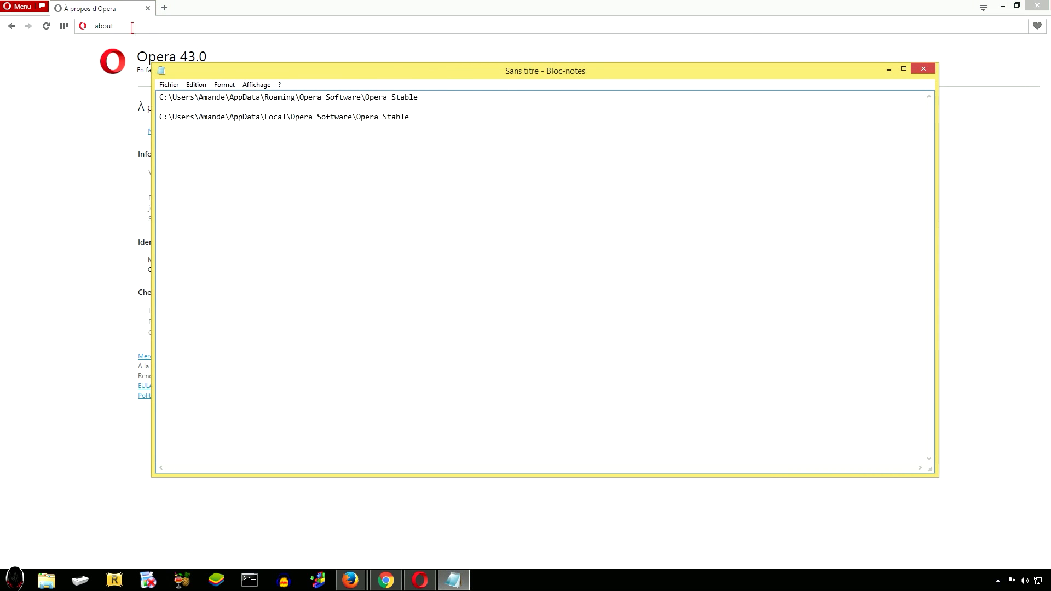
left_click(1037, 5)
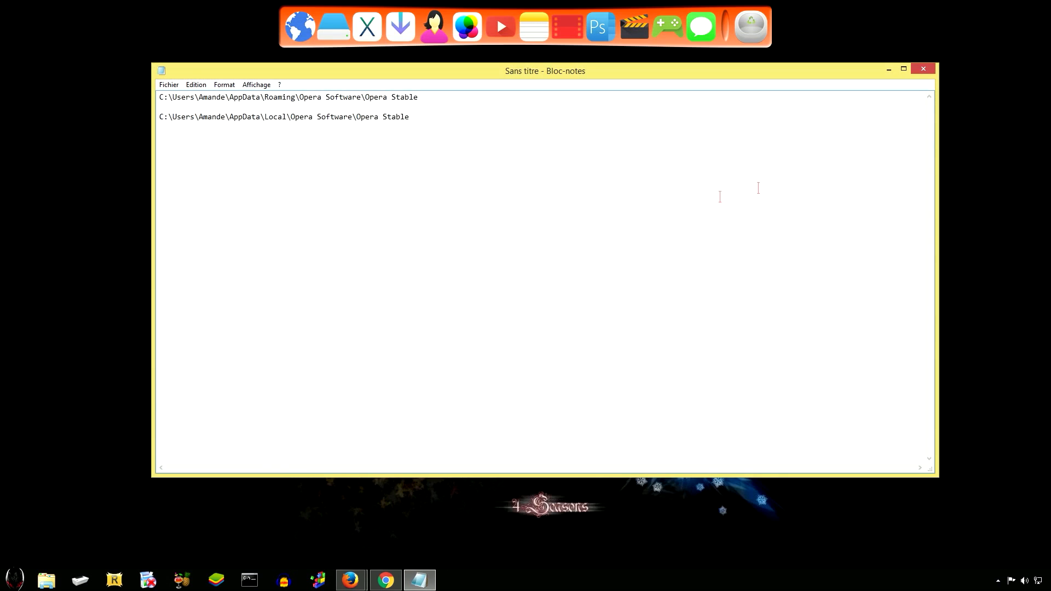
Open the Roaming Opera Stable profile folder in File Explorer using the first path noted in Notepad.
left_click_drag(421, 97, 155, 97)
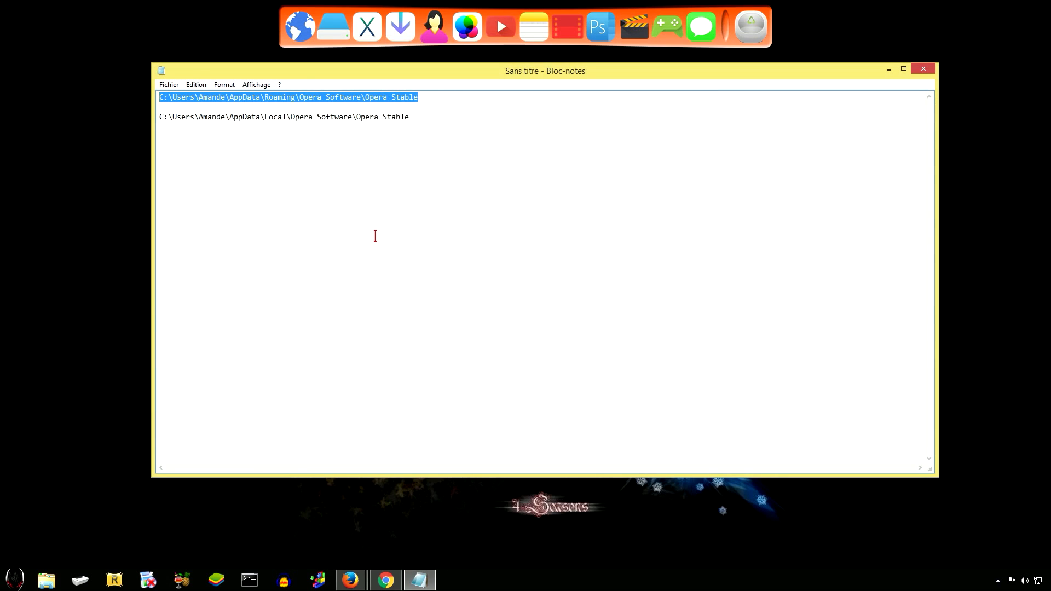
left_click(47, 580)
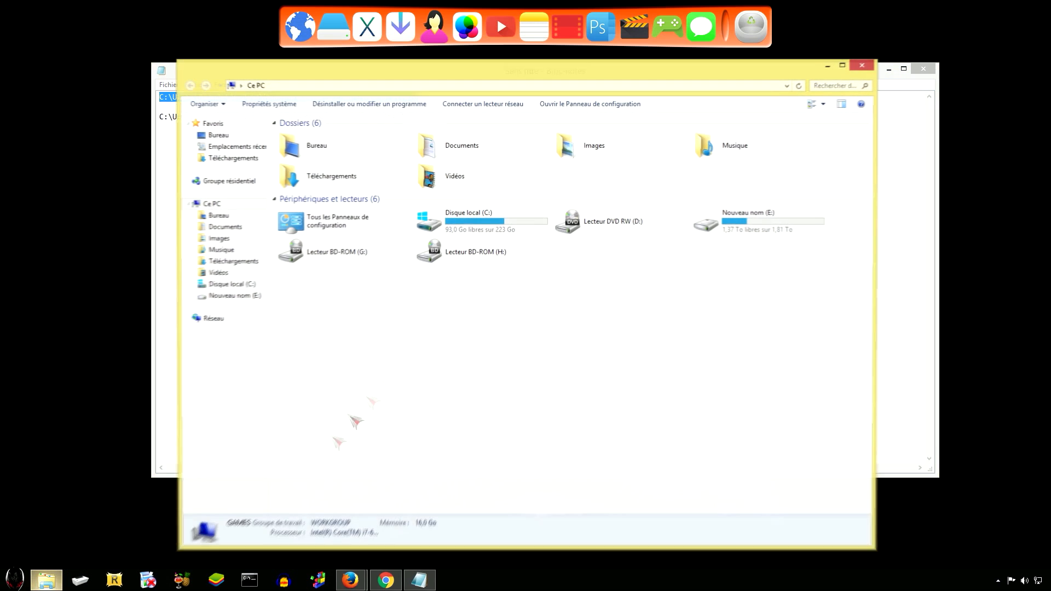
left_click(277, 86)
key("ctrl+v")
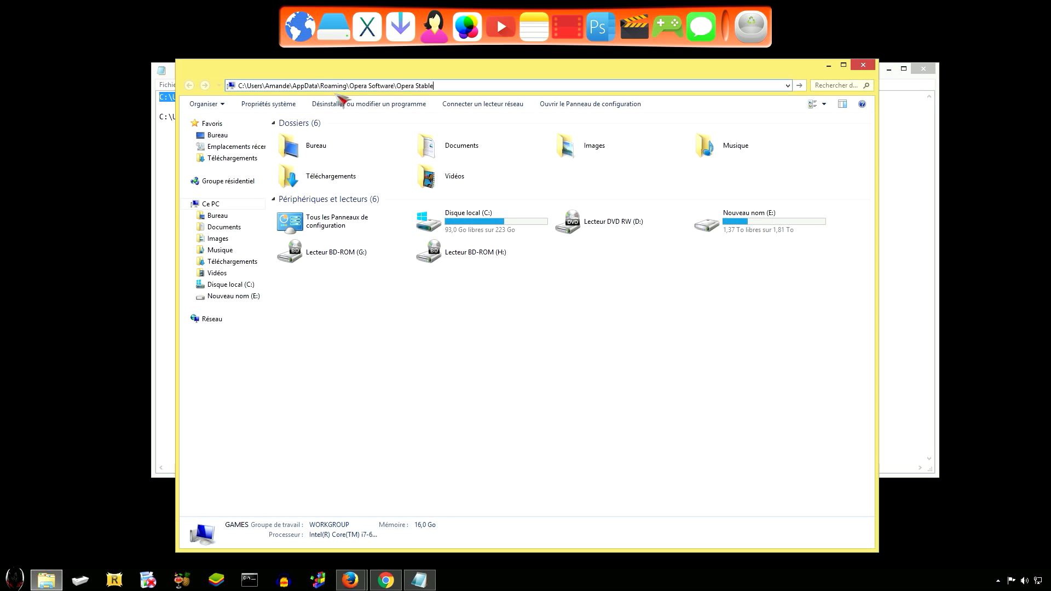
key("Return")
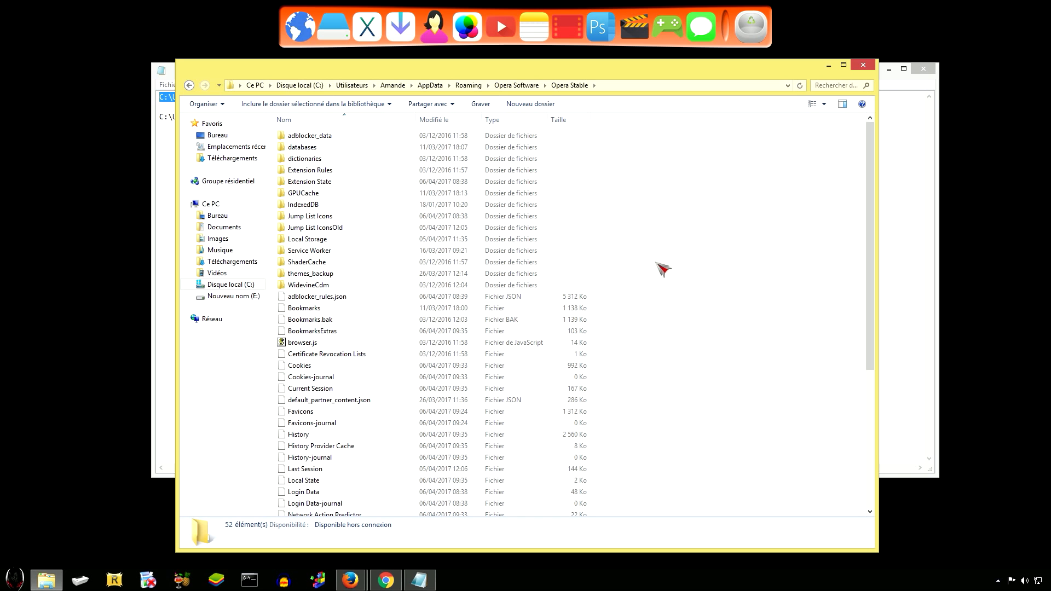
Delete all files and folders inside the Roaming Opera Stable folder and close the File Explorer window.
key("ctrl+a")
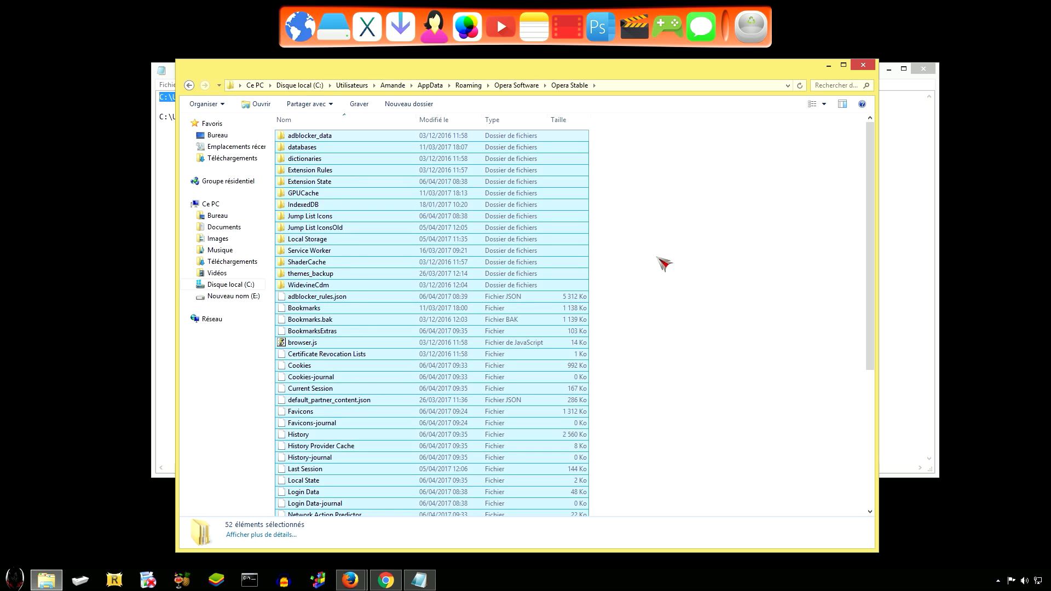
key("Delete")
left_click(863, 66)
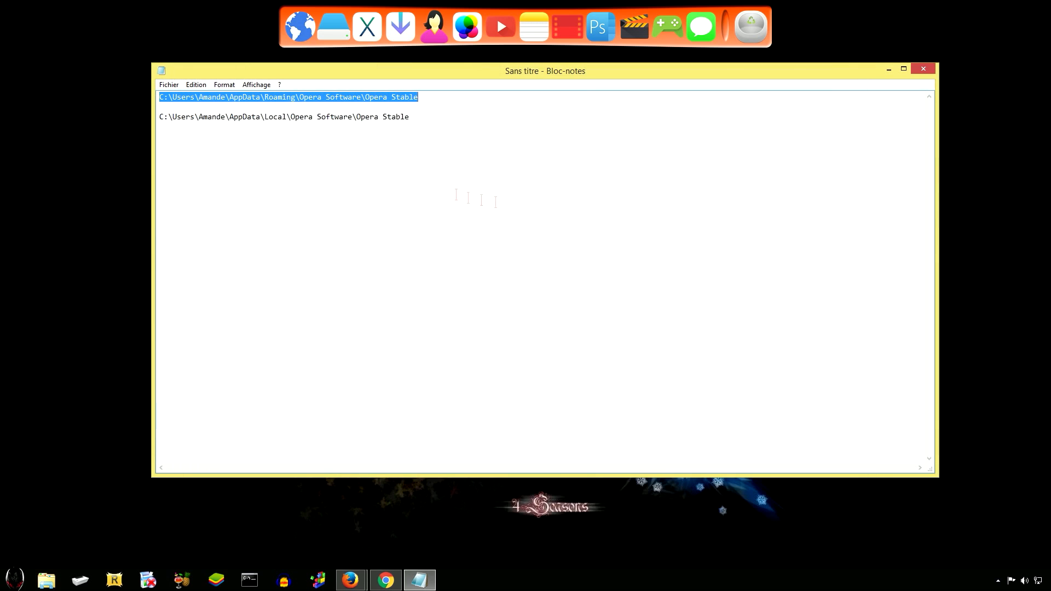
Open the Local Opera Stable cache folder in File Explorer using the second path noted in Notepad.
left_click_drag(414, 119, 157, 124)
key("ctrl+c")
left_click(47, 581)
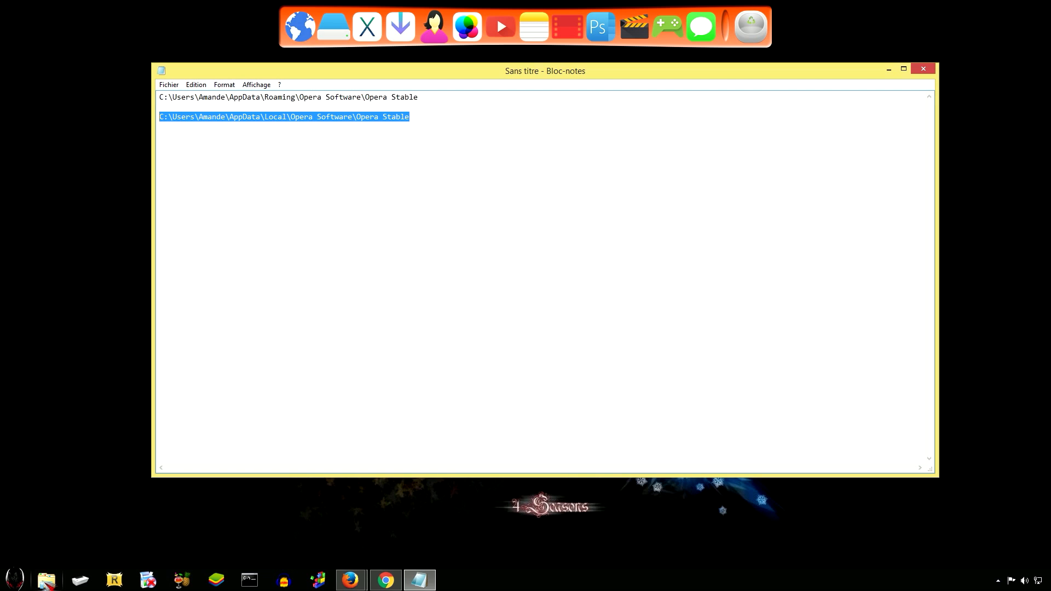
left_click(295, 85)
key("ctrl+v")
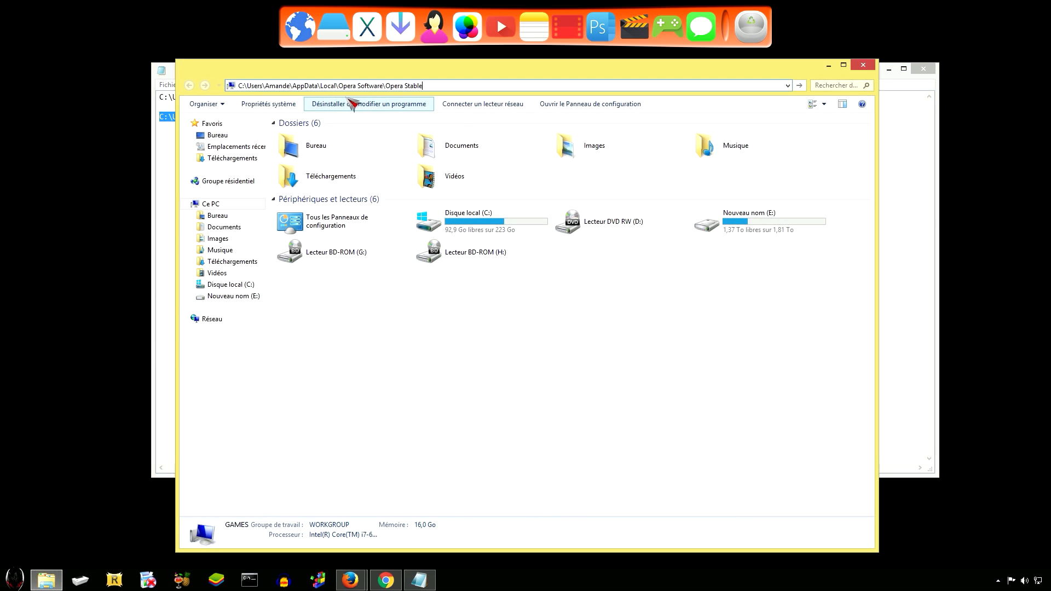
key("Return")
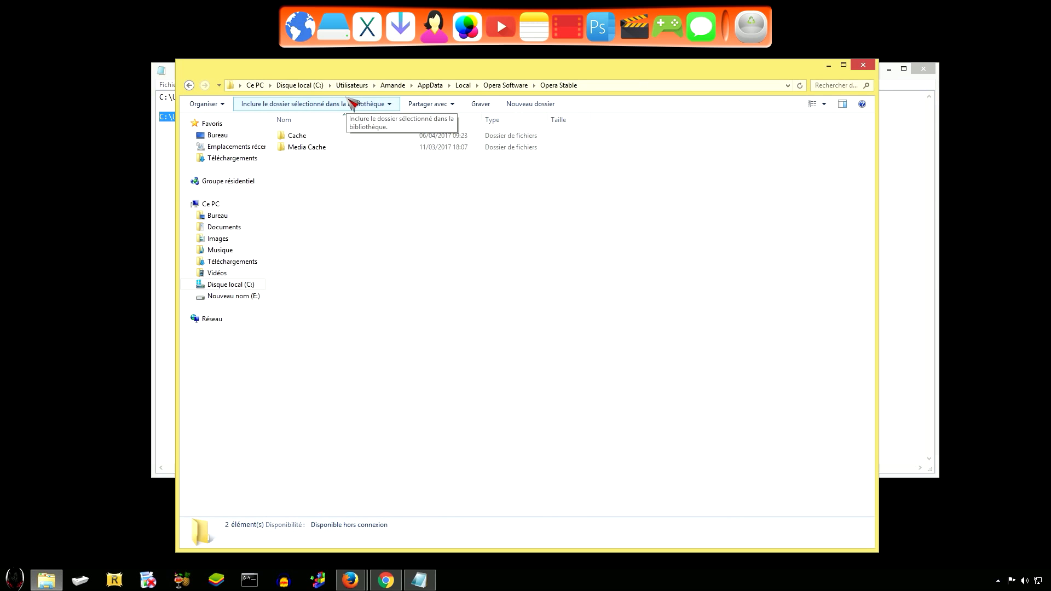
Delete the Cache and Media Cache folders from the Local Opera Stable folder and close File Explorer.
left_click_drag(397, 206, 340, 134)
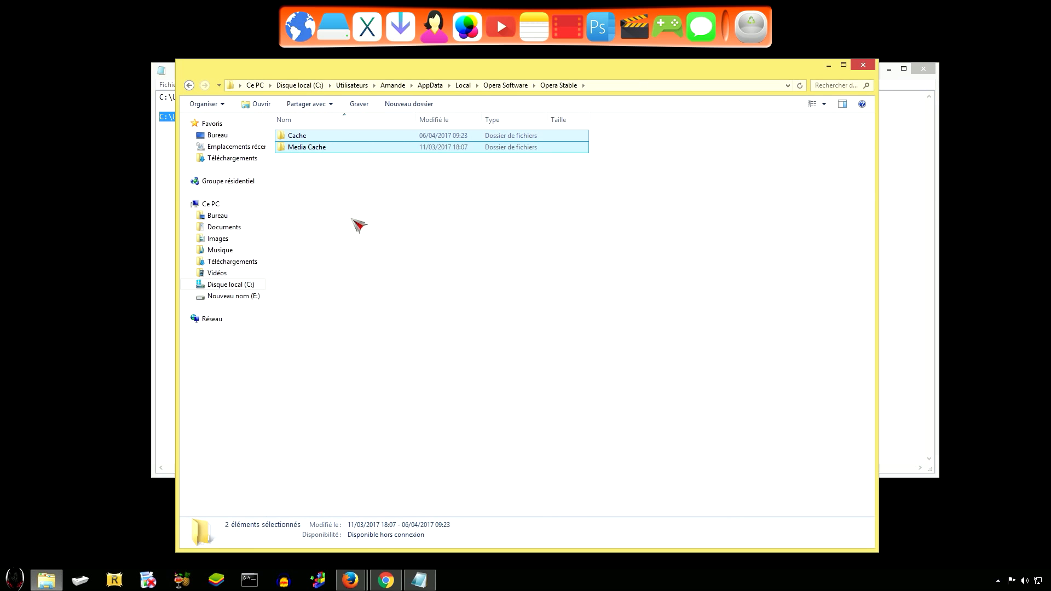
key("Delete")
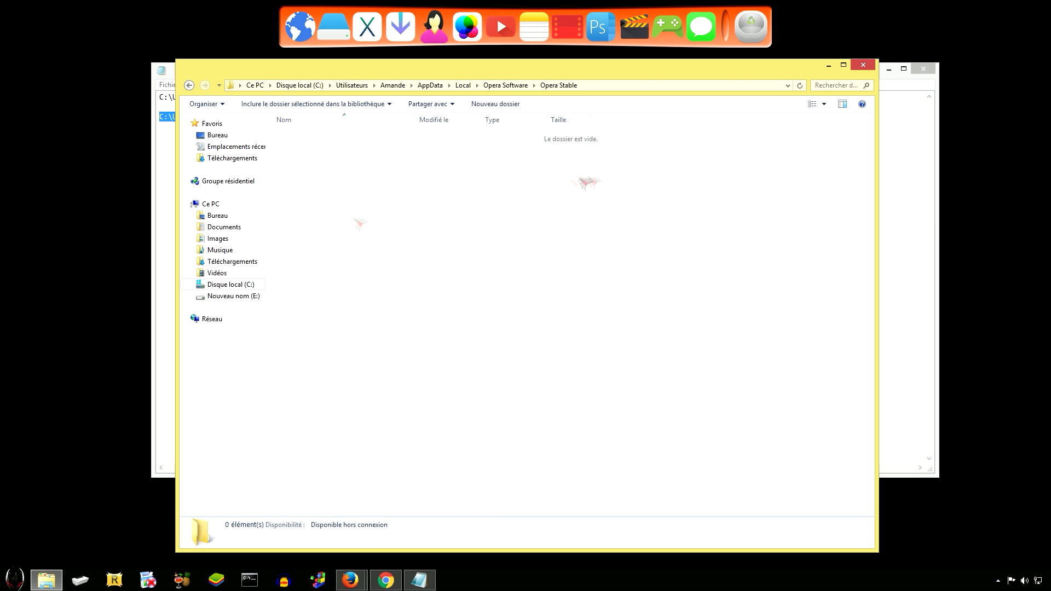
left_click(863, 65)
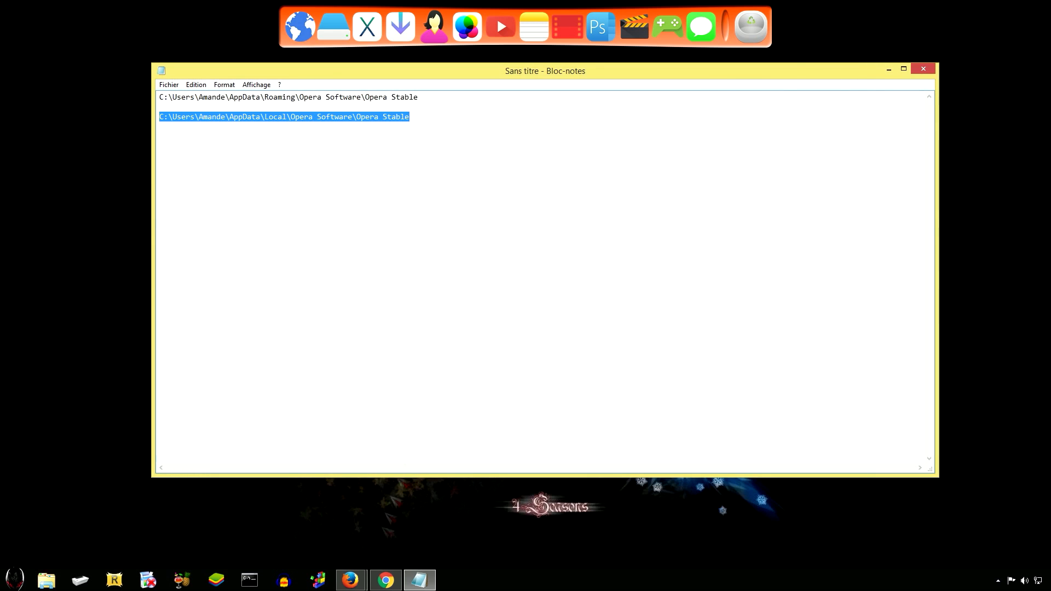
Relaunch Opera from the desktop dock's browser group and maximize its window.
left_click(300, 52)
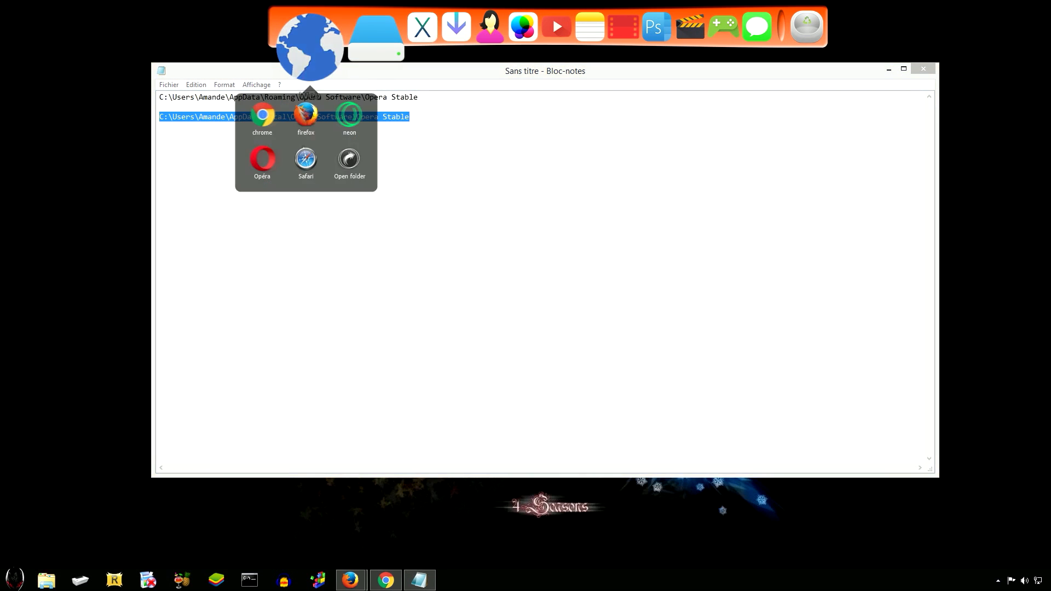
left_click(263, 157)
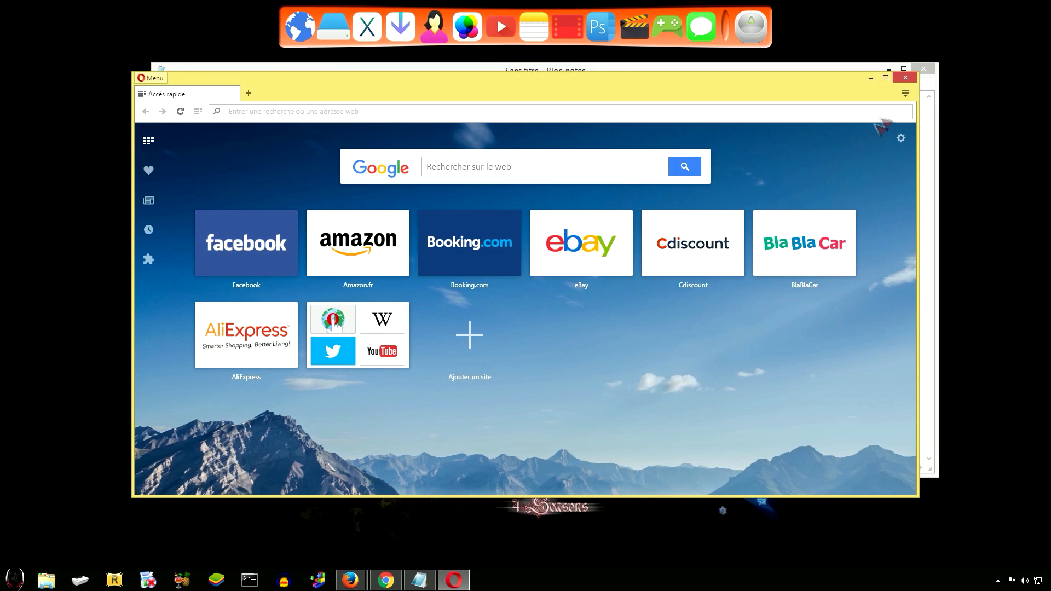
left_click(885, 77)
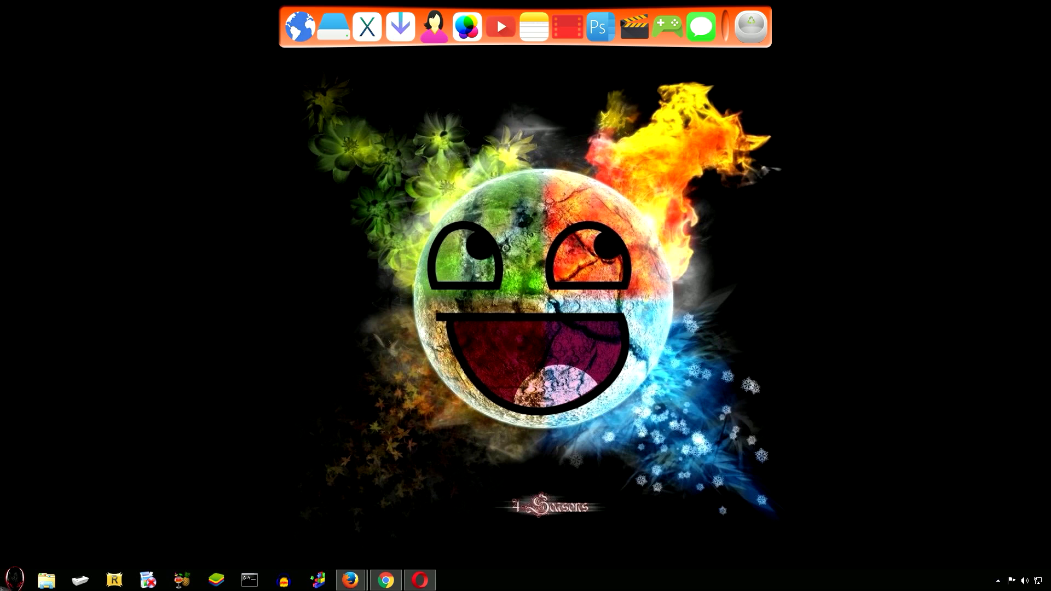
Check the Windows Update status in the Control Panel, and close the window.
right_click(14, 578)
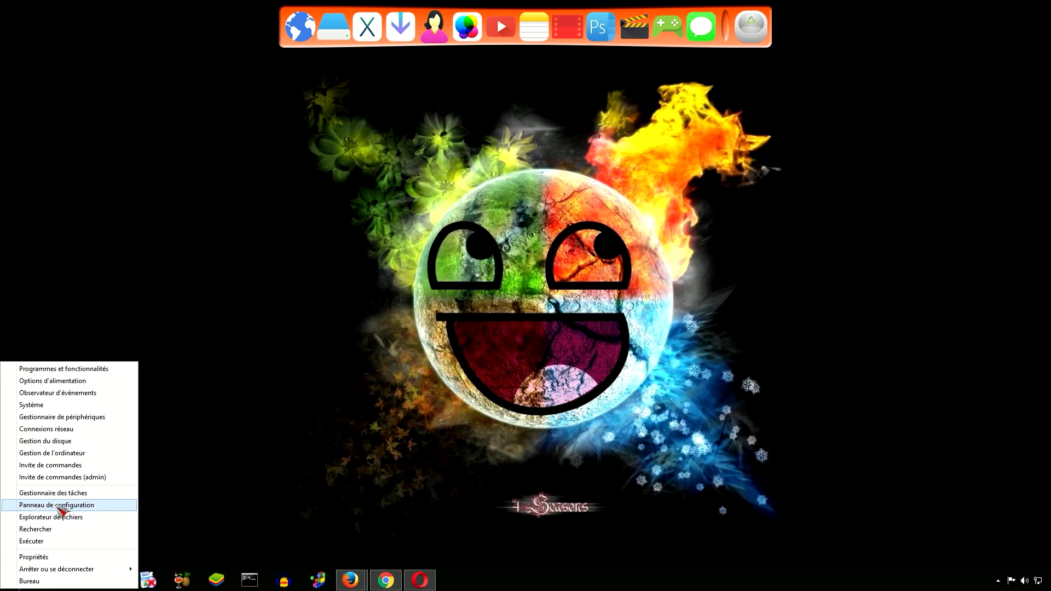
left_click(60, 507)
scroll(459, 374, "down", 3)
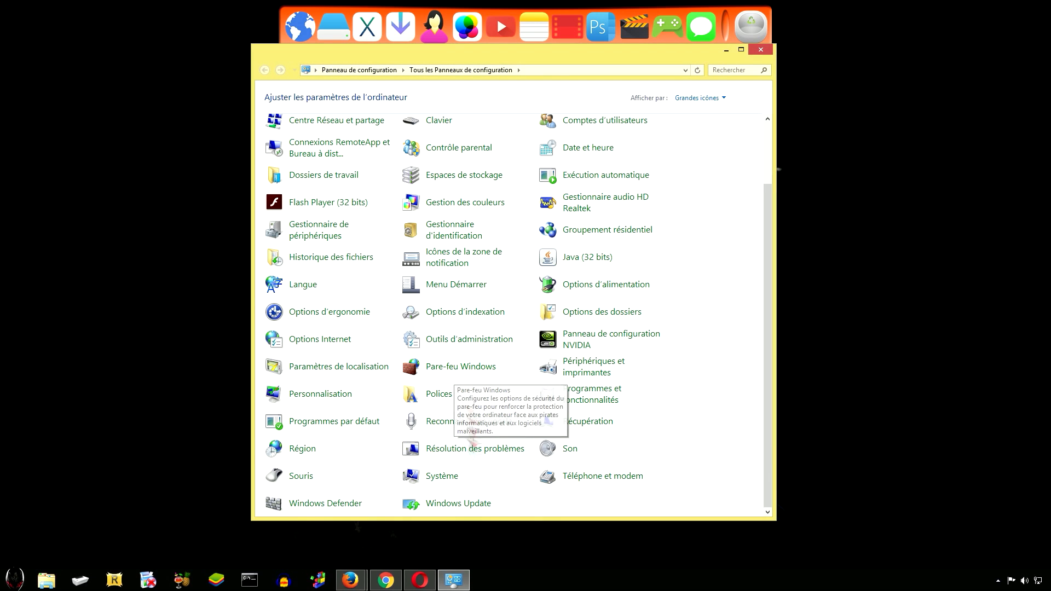
left_click(458, 506)
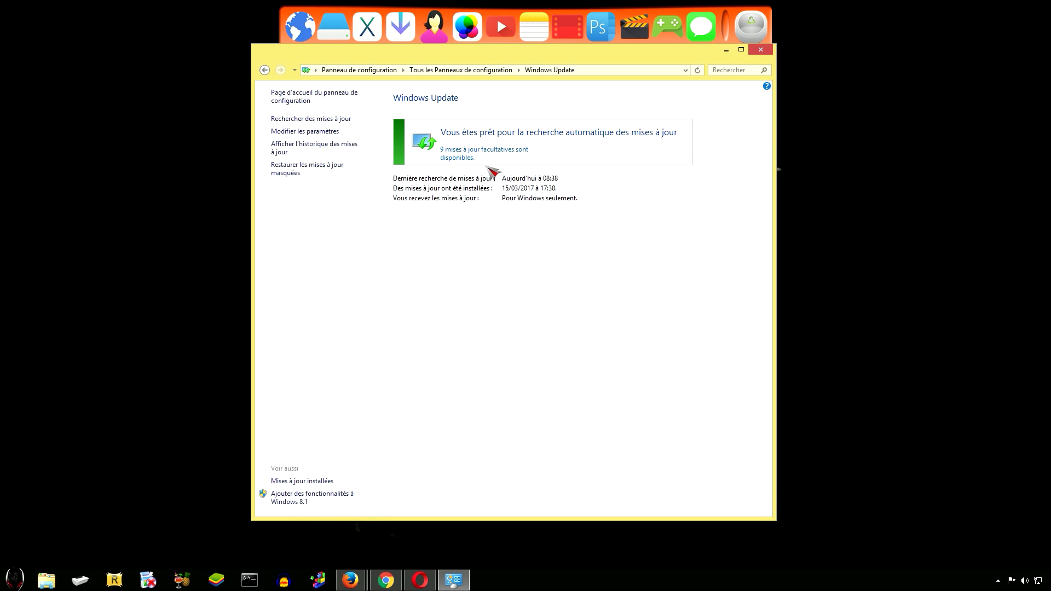
left_click(760, 50)
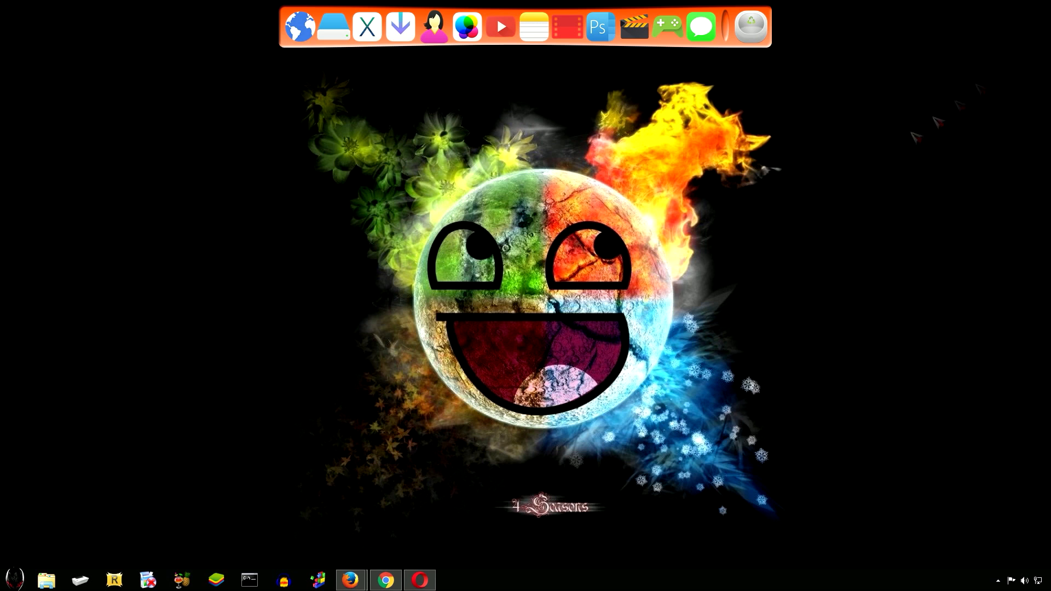
Search Windows for java and open A propos de Java to check the installed version.
mouse_move(1049, 2)
left_click(1034, 110)
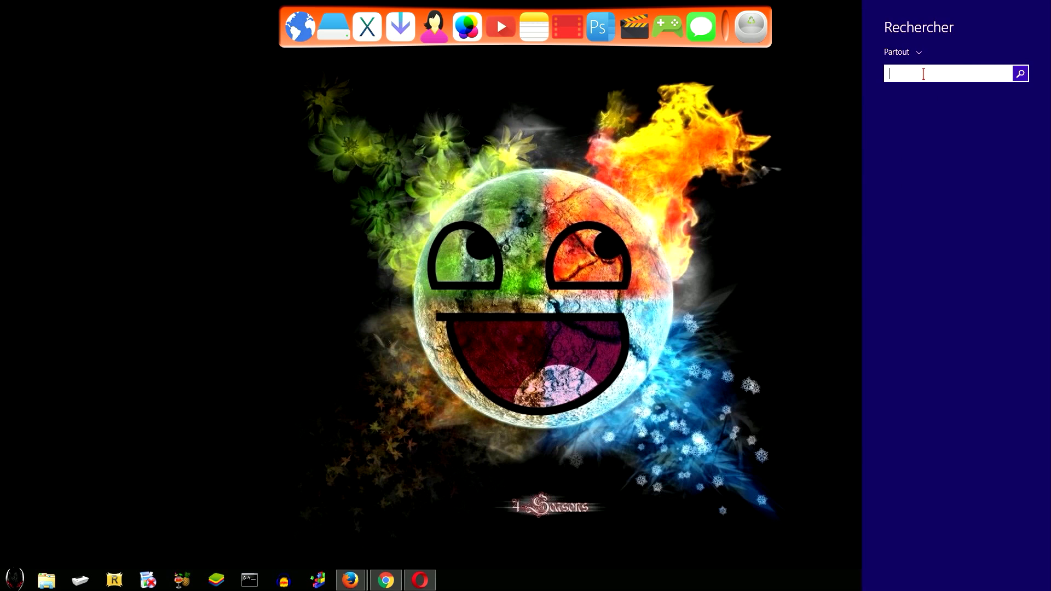
type("java")
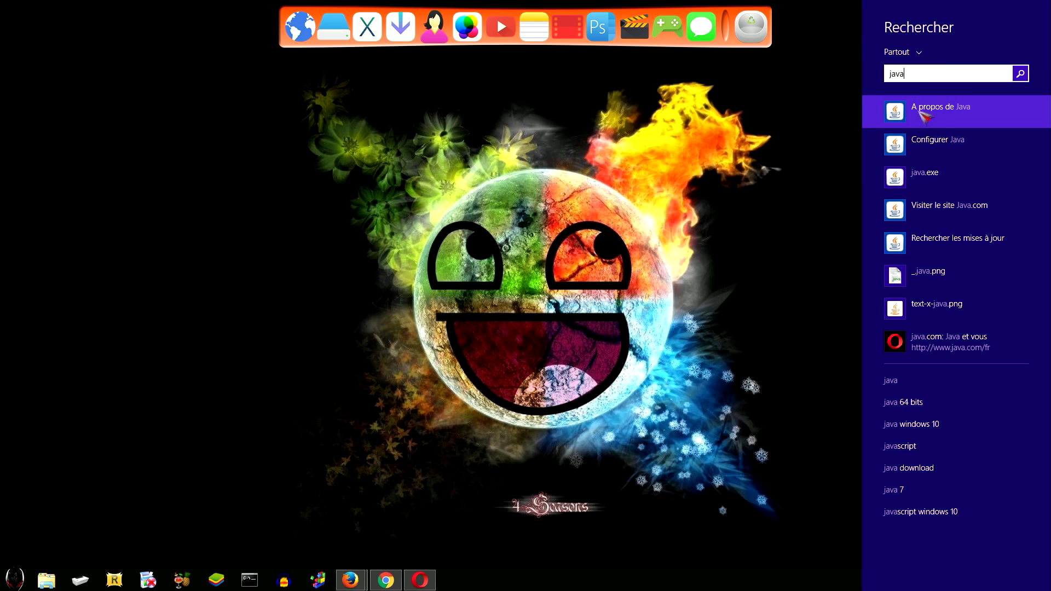
left_click(930, 113)
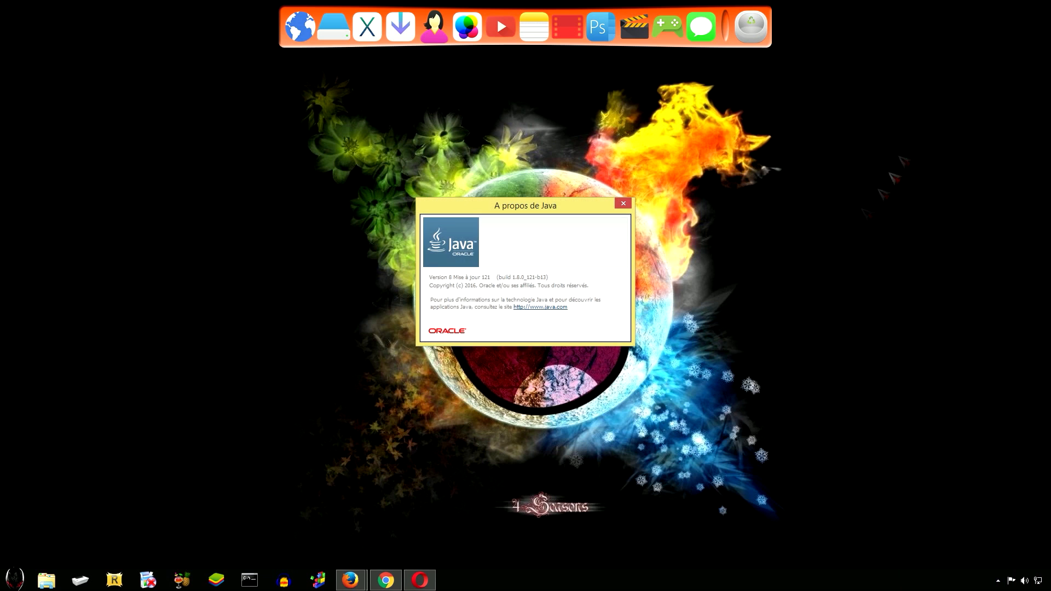
Close the A propos de Java window and view the java.com version check page in Firefox, Chrome and Opera.
left_click(623, 203)
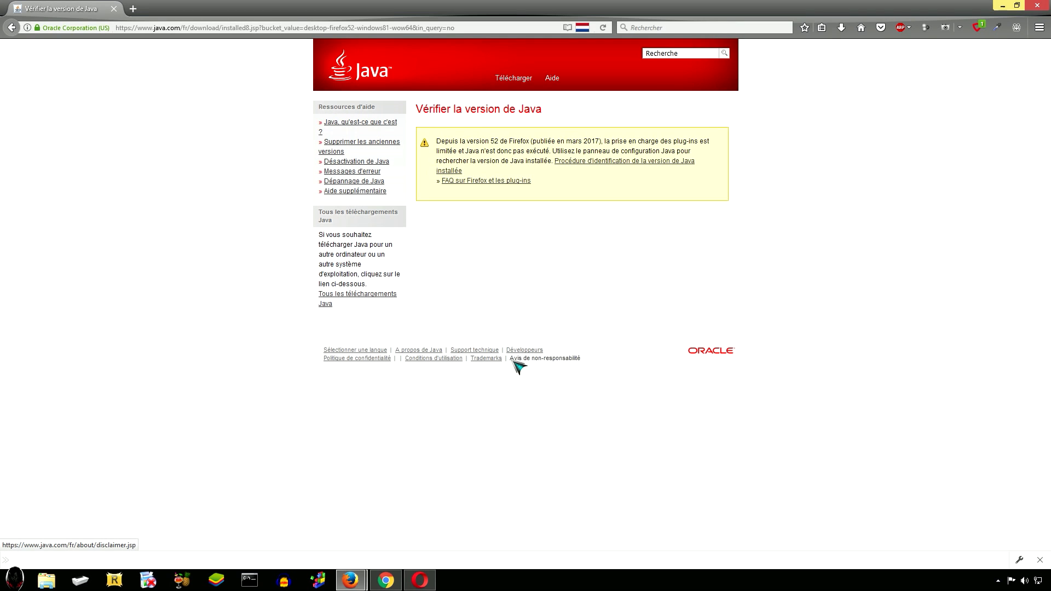
left_click(386, 580)
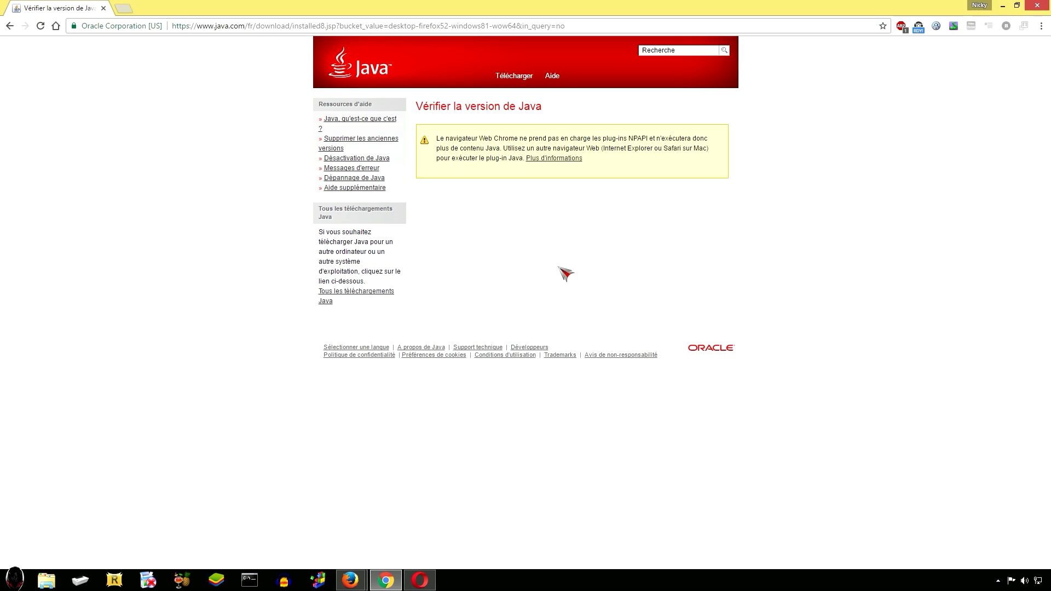
left_click(419, 580)
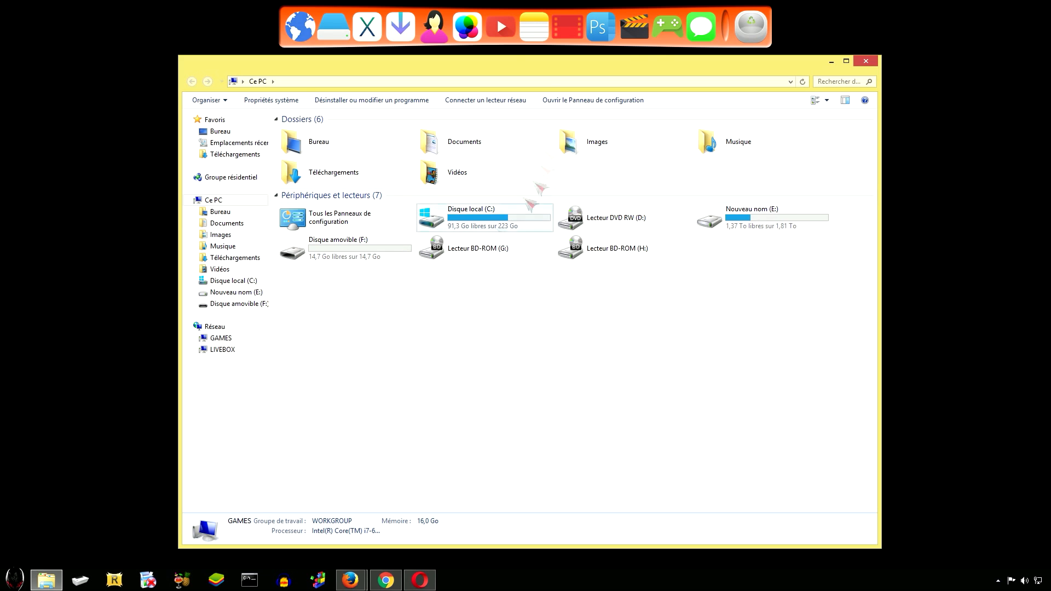
Open open office.odt in OpenOffice Writer, switch to Firefox and generate a 44-character password including special characters on generateurdemotdepasse.com.
left_click(533, 26)
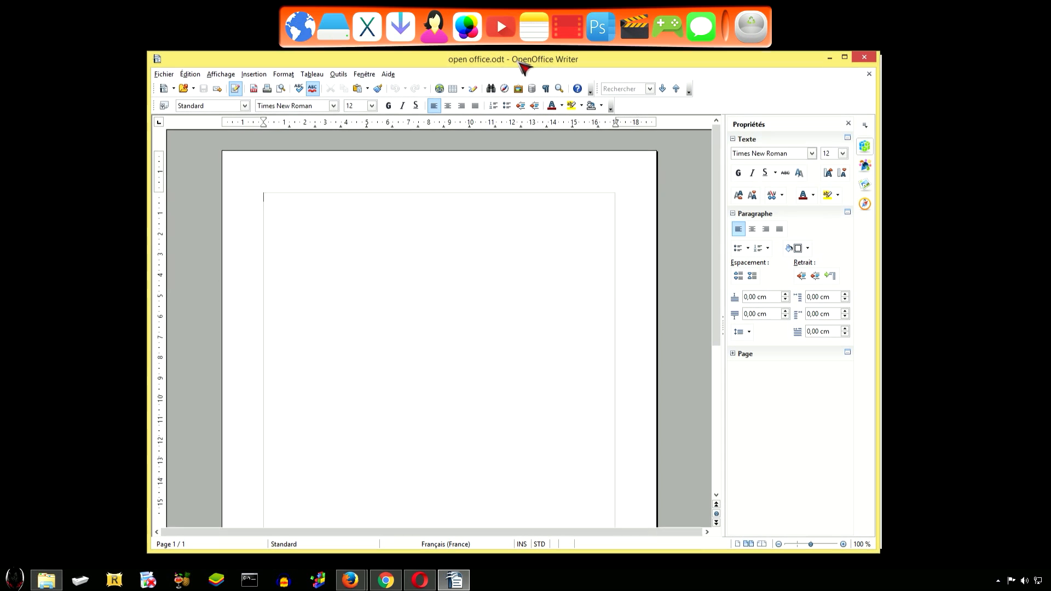
left_click(351, 580)
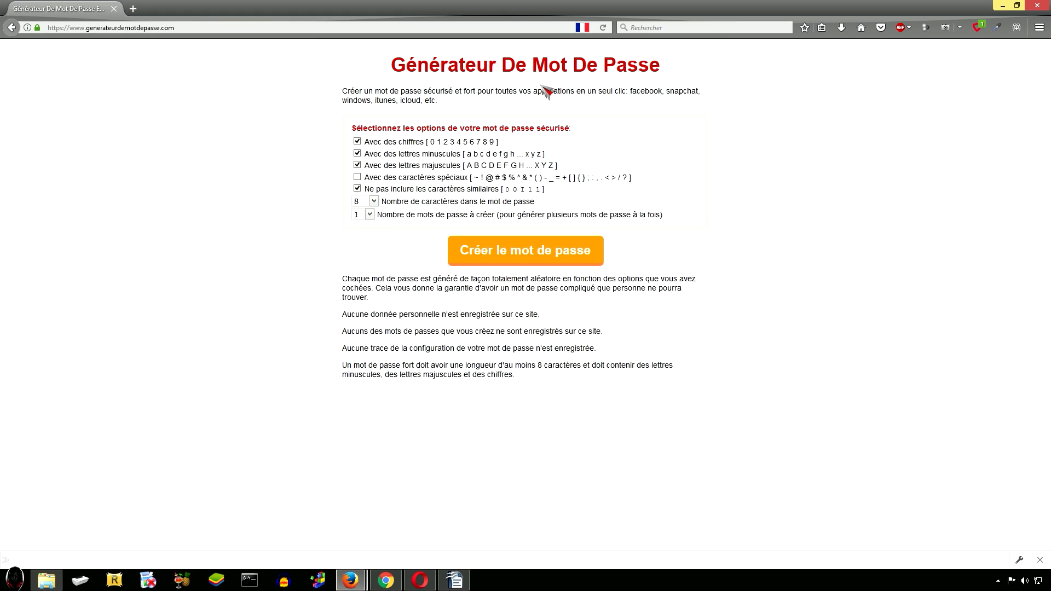
left_click(357, 177)
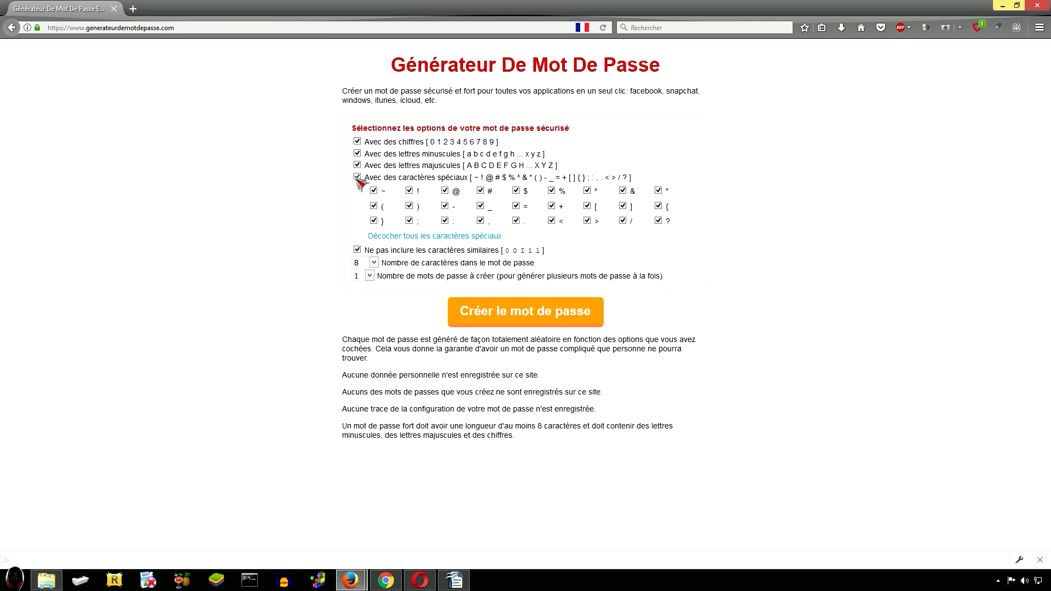
left_click(375, 264)
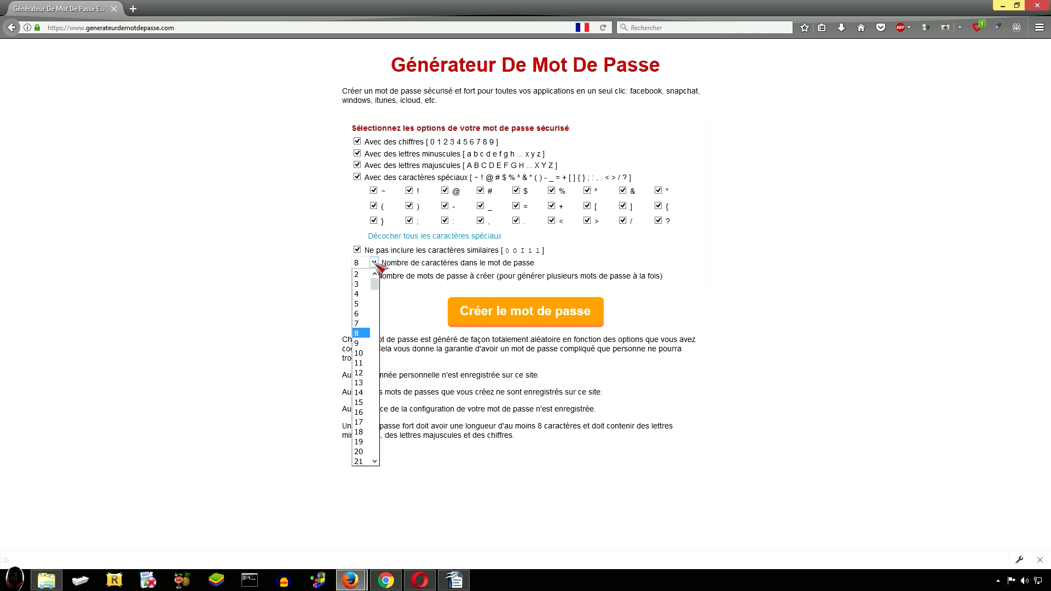
scroll(365, 430, "down", 20)
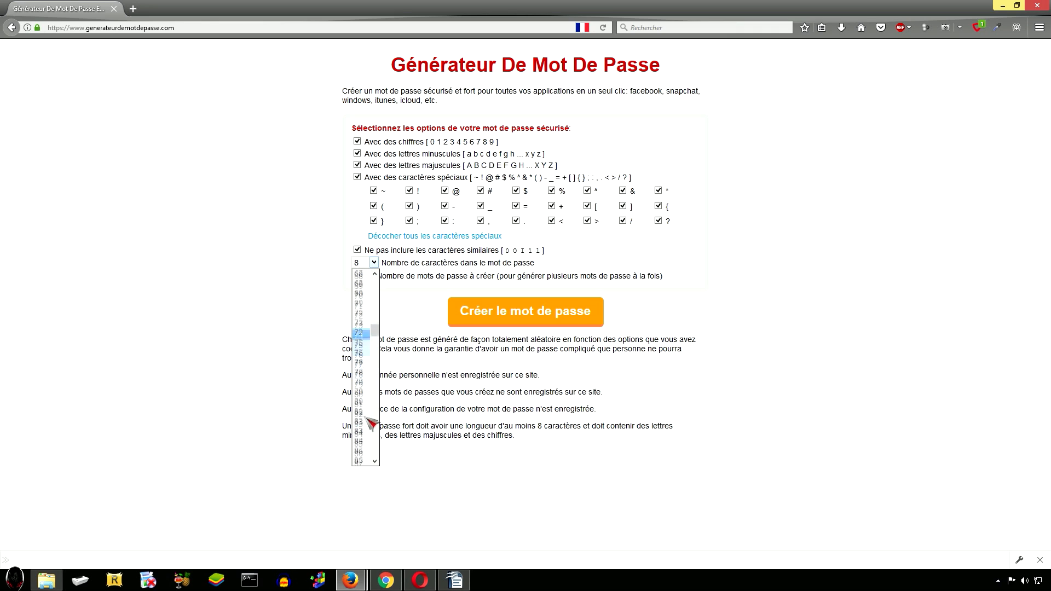
scroll(363, 422, "up", 5)
scroll(362, 418, "up", 5)
left_click(360, 334)
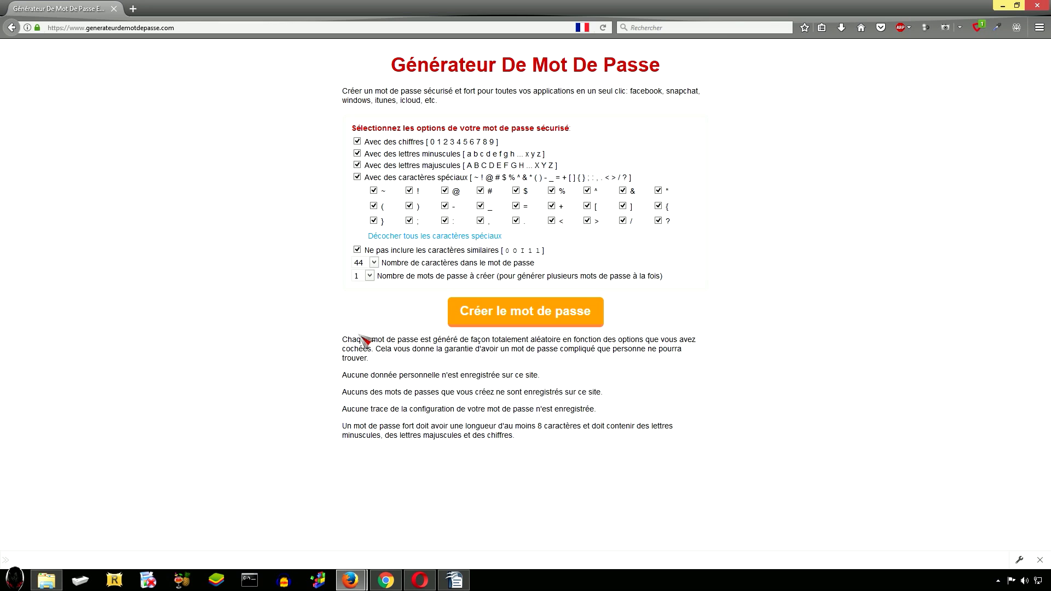
left_click(517, 315)
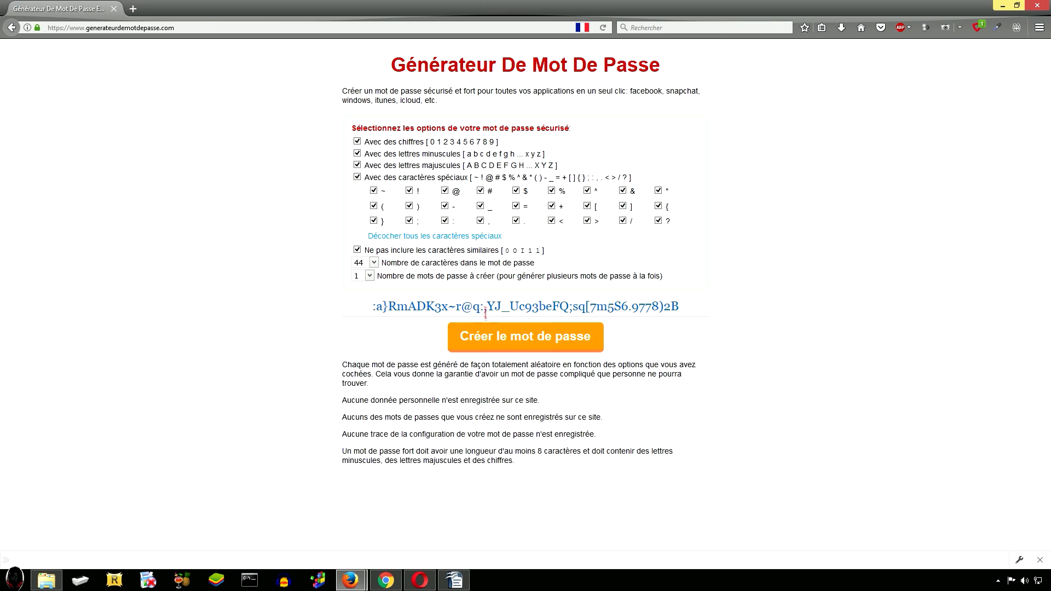
Copy the generated password into the open Writer document and label it with "Google :" on the line above.
left_click(483, 307)
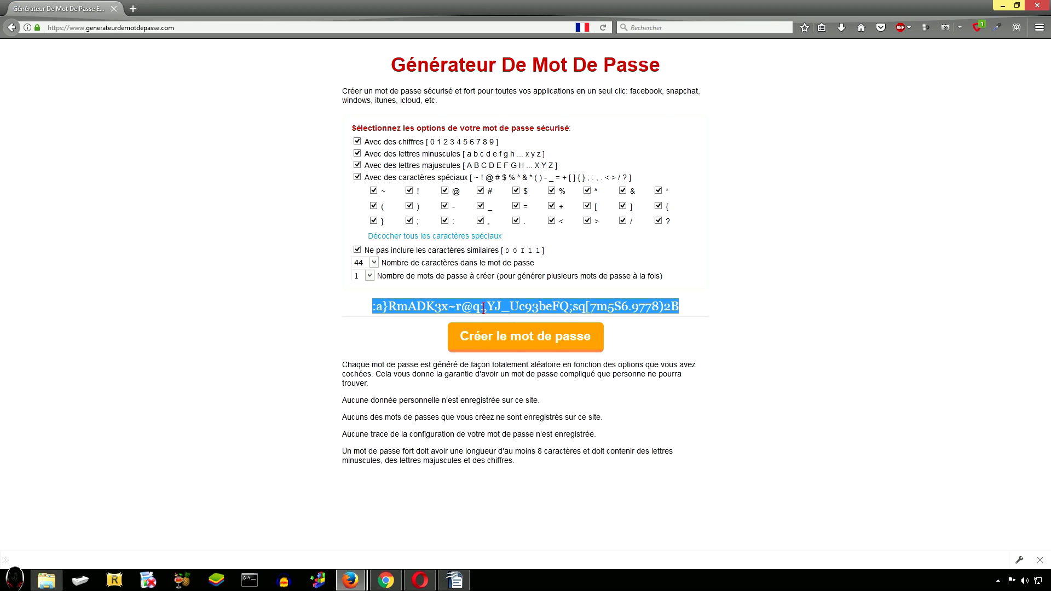
left_click(454, 580)
right_click(302, 209)
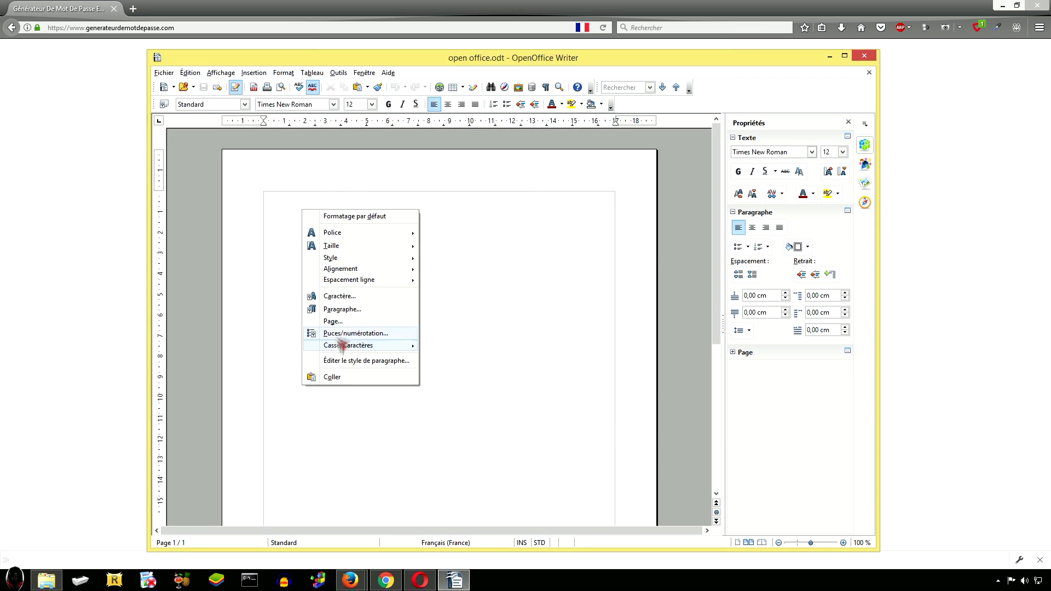
left_click(335, 377)
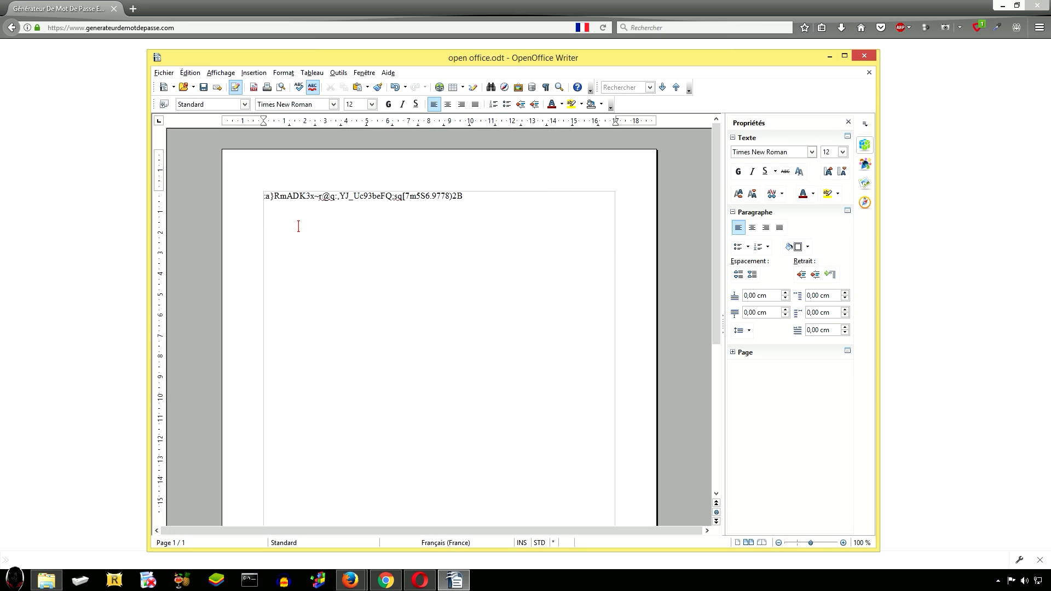
type("Google :")
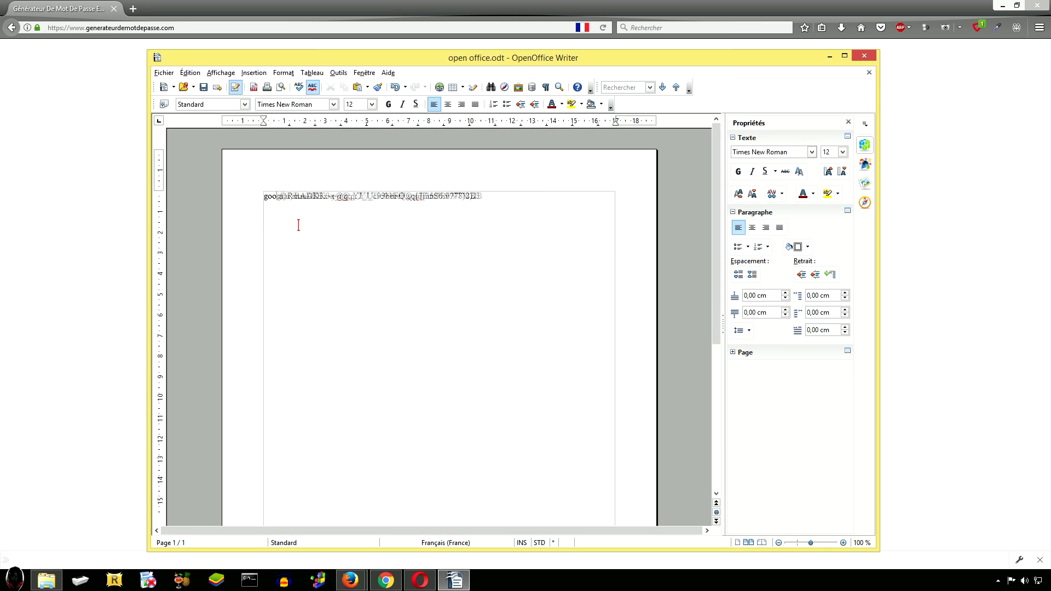
key("Return")
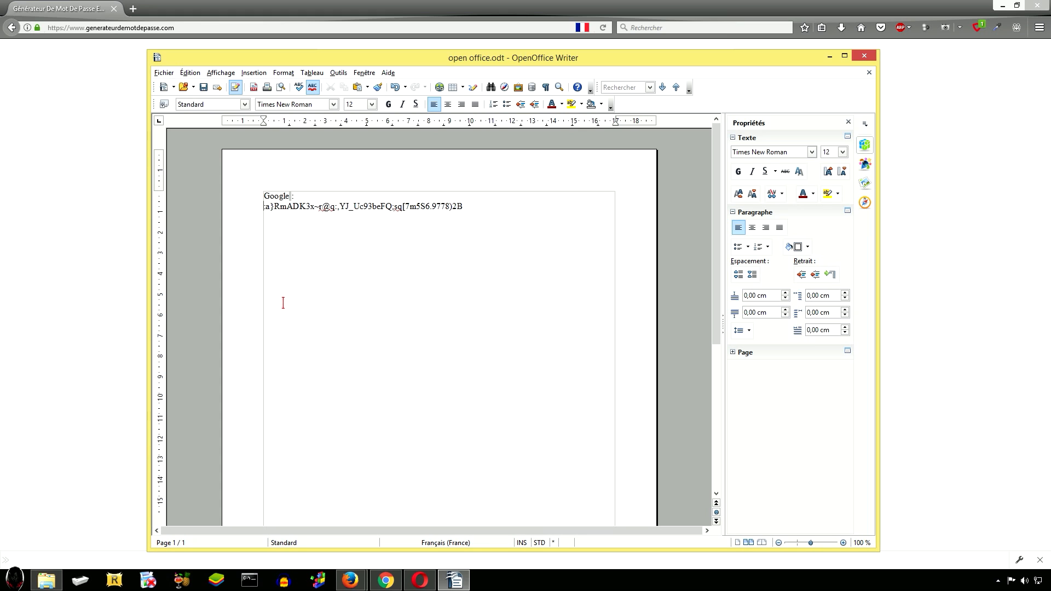
Save a copy of the Writer document as open office.odt on the removable disk (F:).
left_click(164, 73)
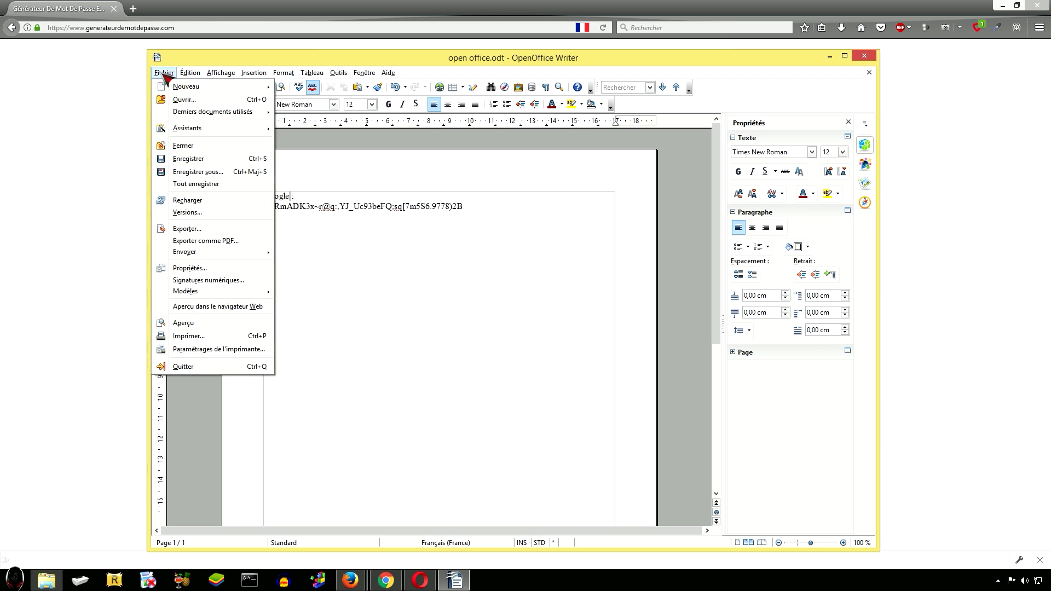
left_click(207, 172)
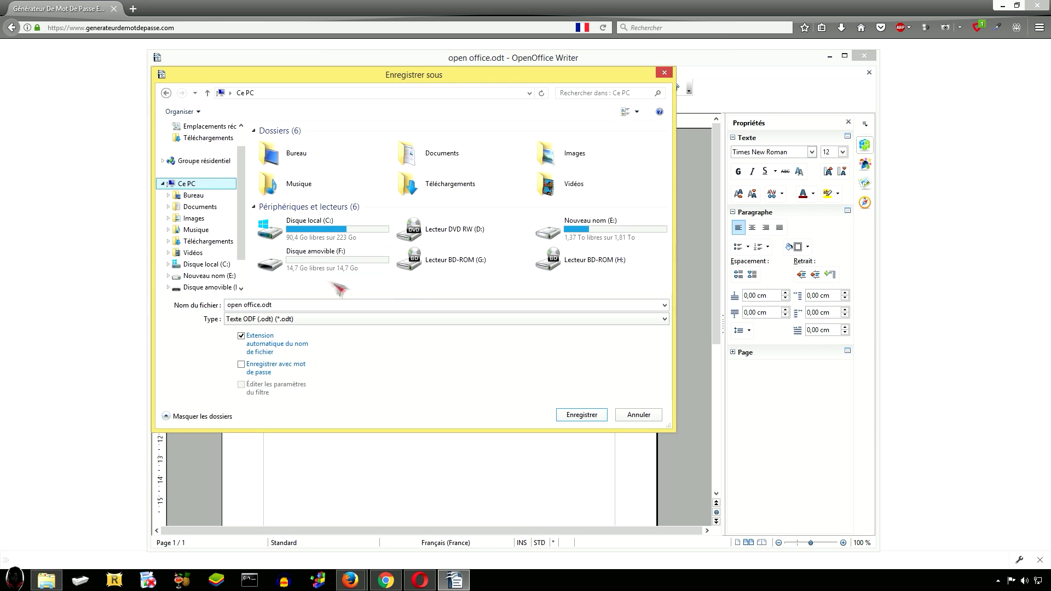
double_click(313, 266)
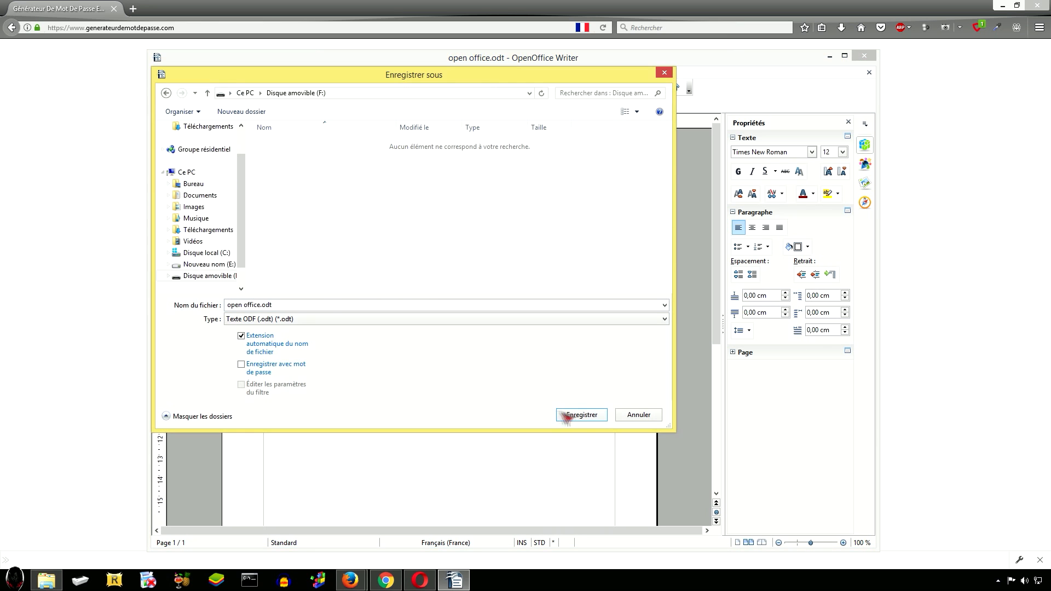
left_click(581, 415)
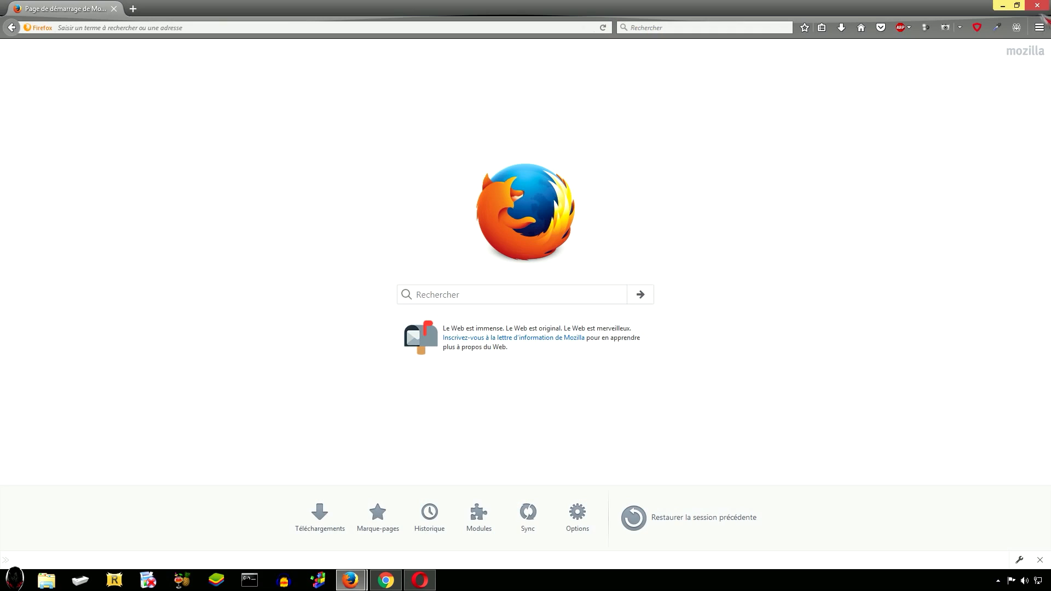
Enable the "Toujours activer Ne pas me pister" setting in Firefox's Vie privée options and confirm it.
left_click(1040, 28)
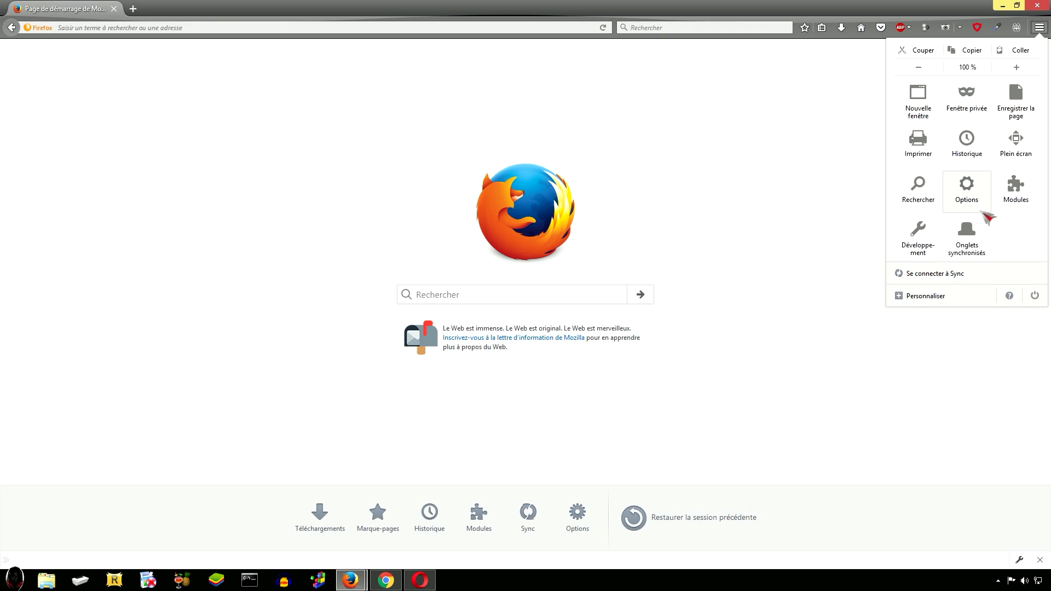
left_click(977, 168)
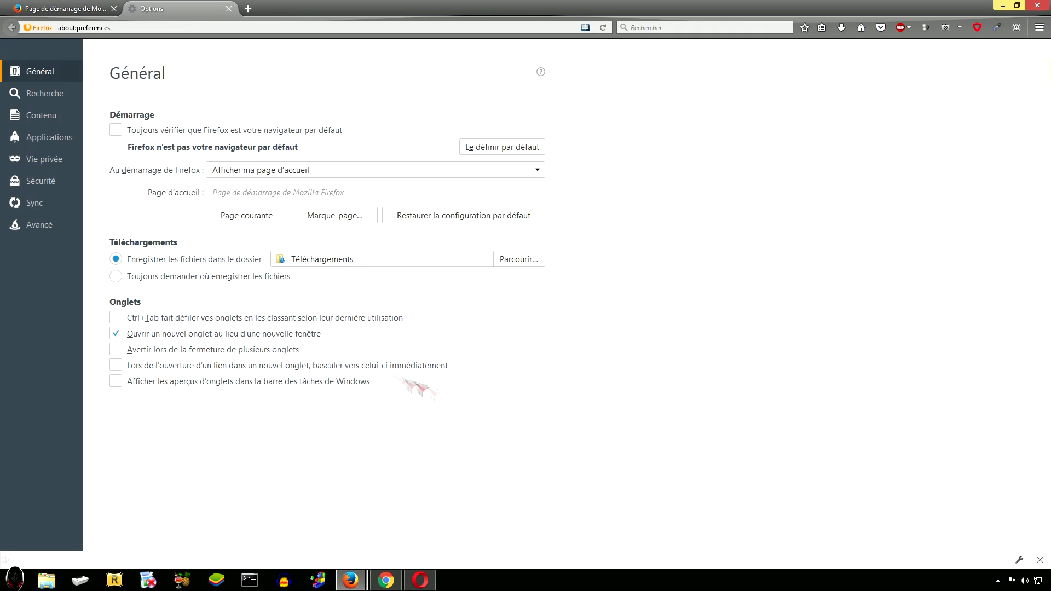
left_click(38, 159)
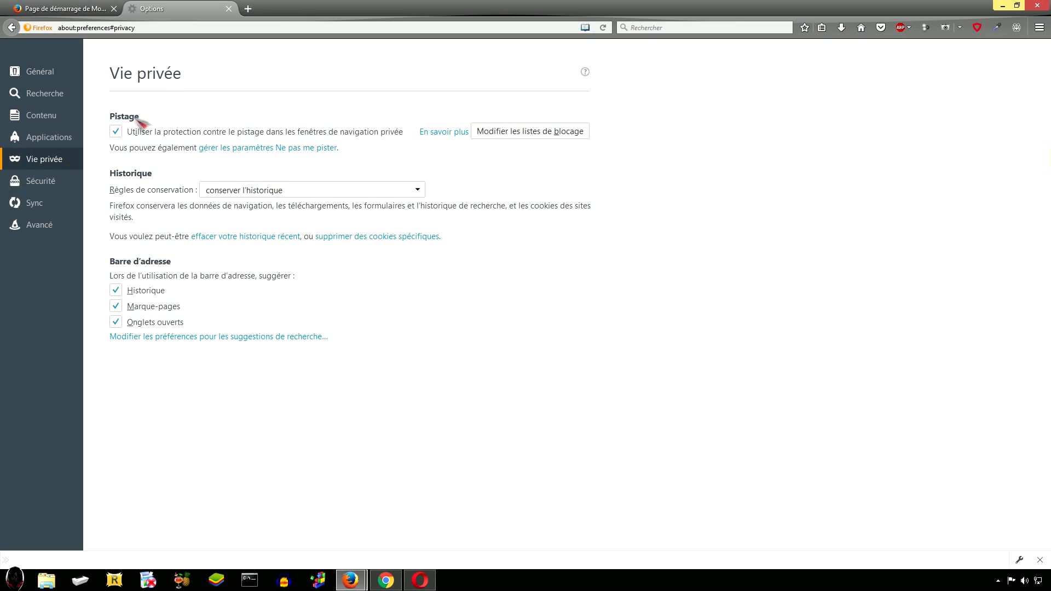
left_click(261, 156)
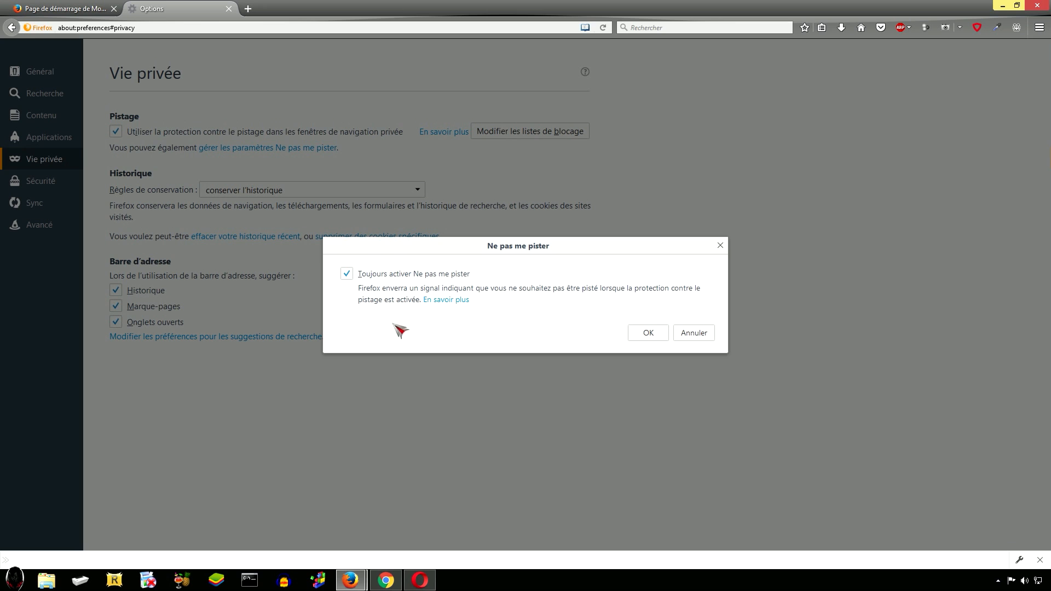
left_click(663, 334)
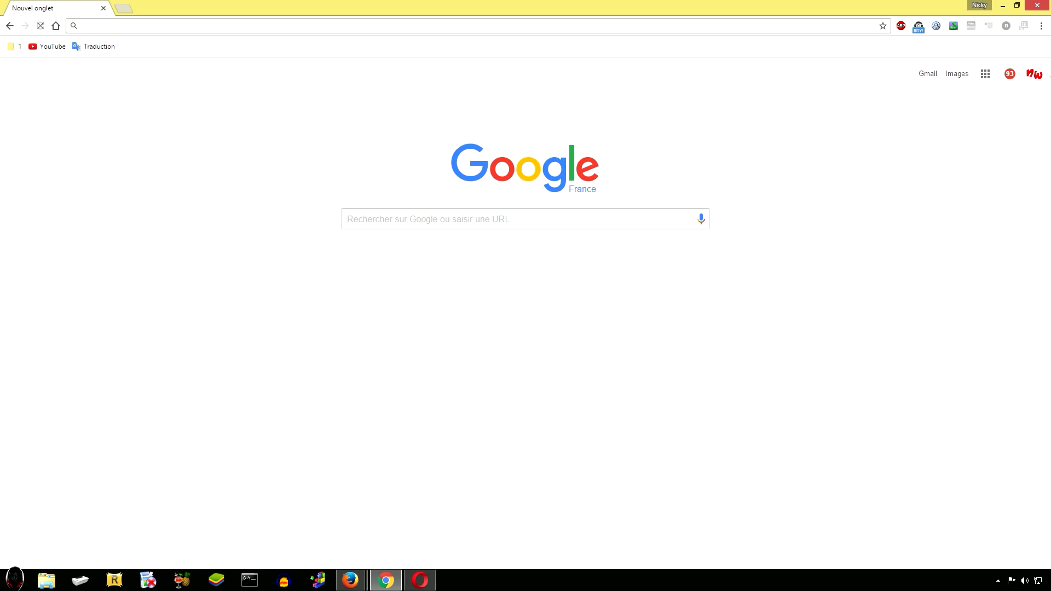
Turn on sending an "Interdire le suivi" request while browsing in Chrome's advanced Confidentialité settings and confirm it.
left_click(1040, 26)
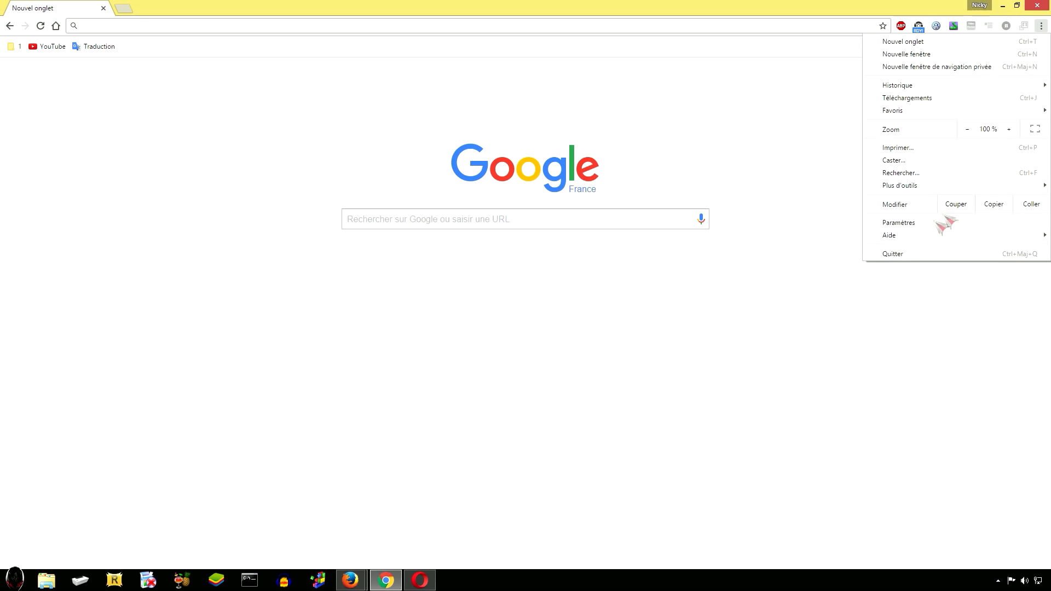
left_click(900, 223)
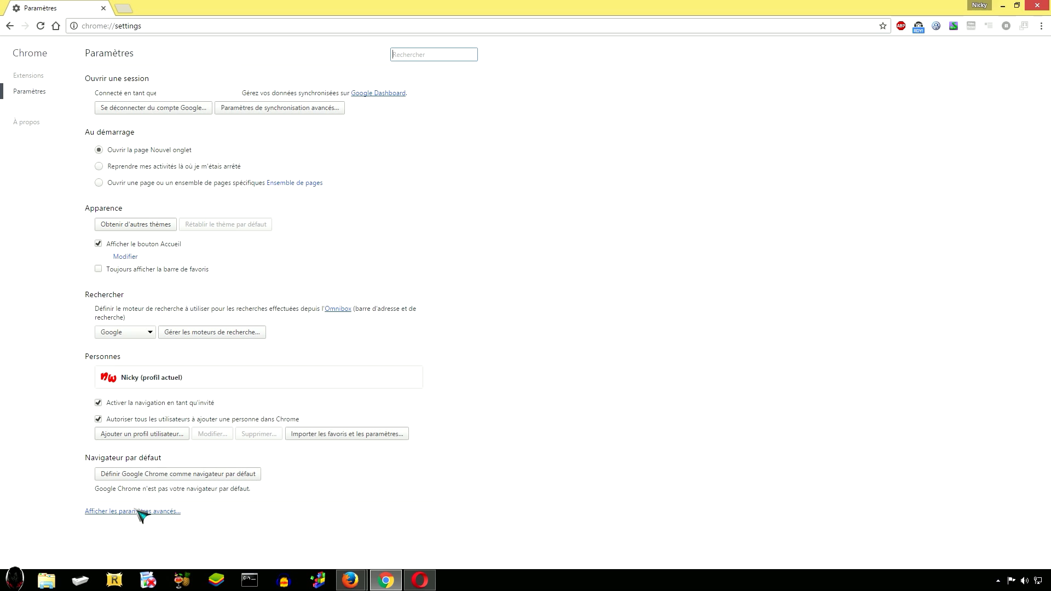
left_click(136, 511)
scroll(282, 434, "down", 4)
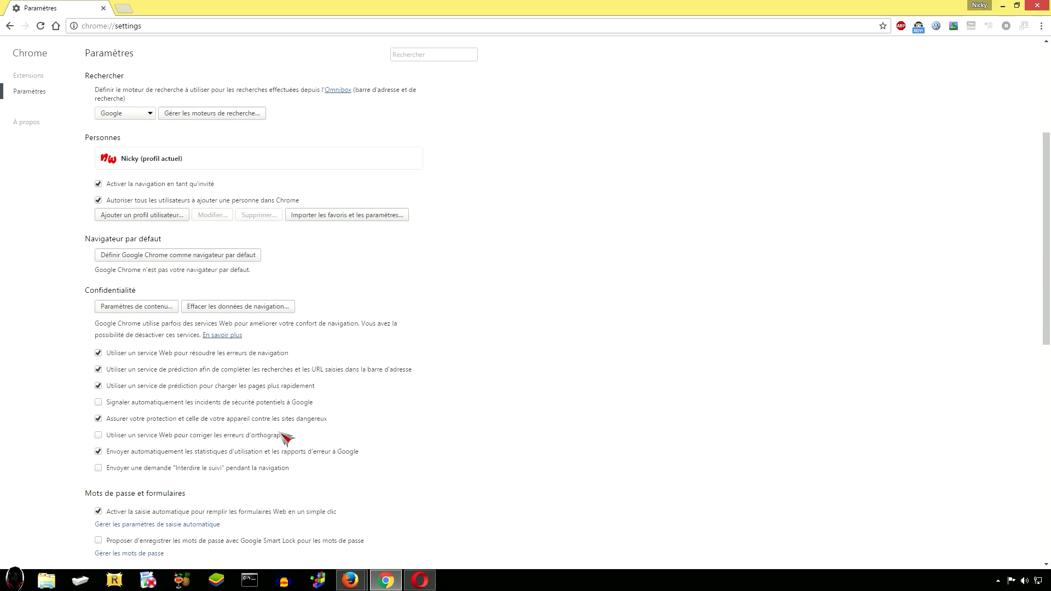
scroll(257, 416, "down", 3)
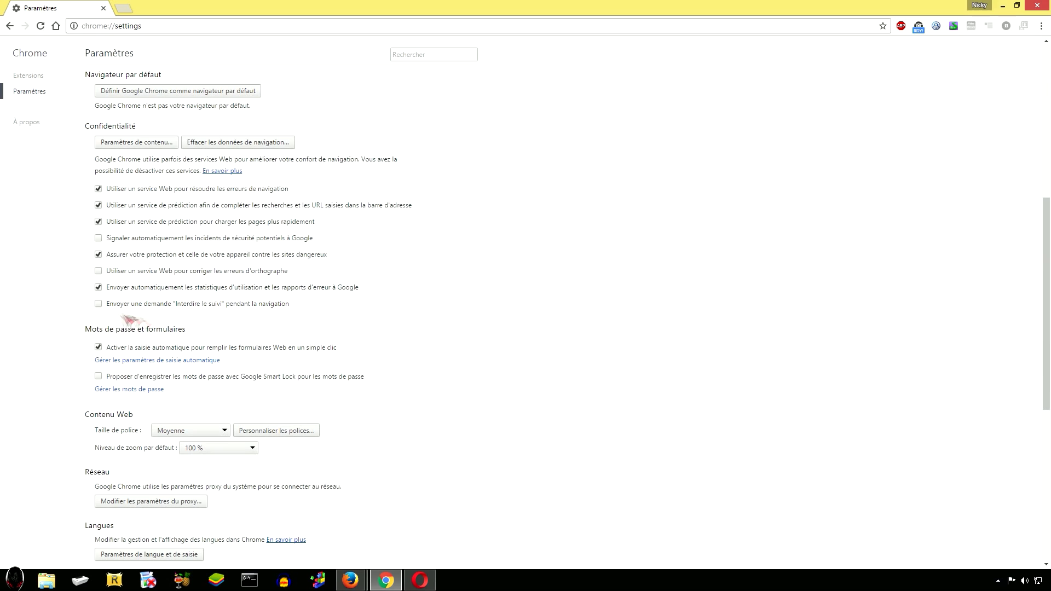
left_click(98, 303)
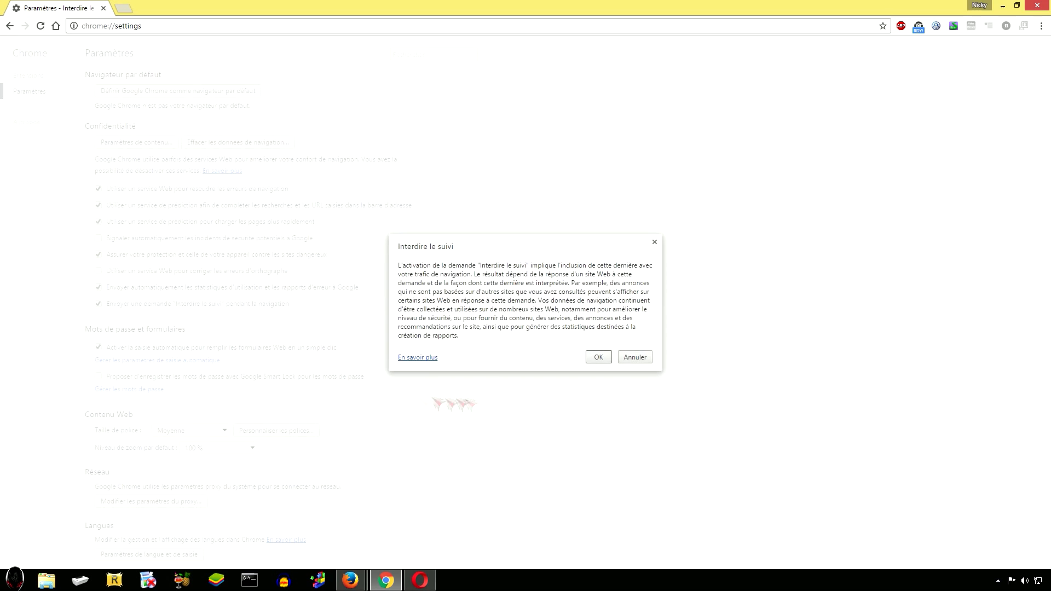
left_click(602, 359)
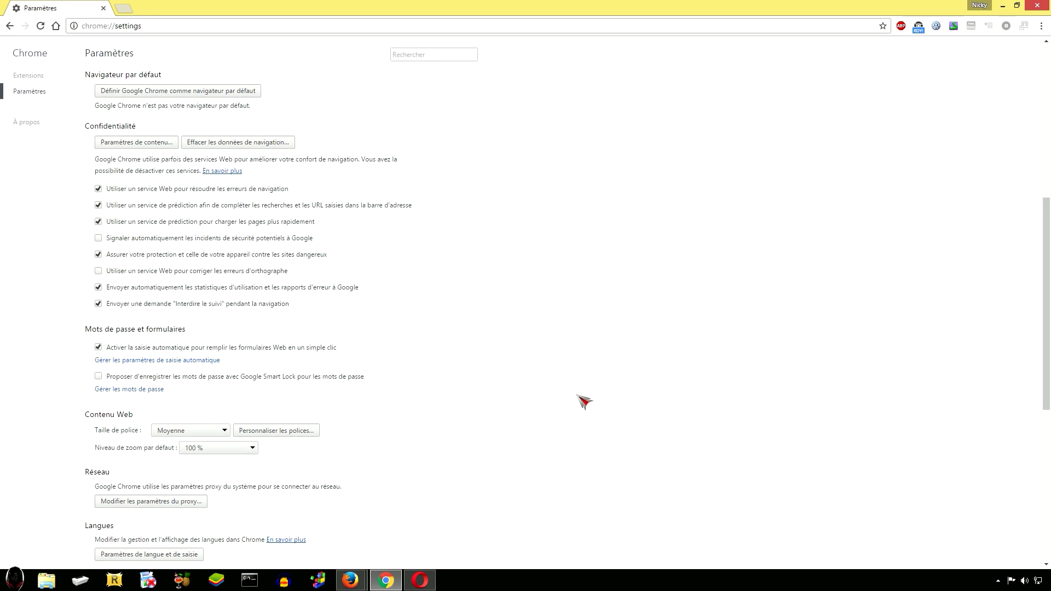
Switch to Opera and enable the "Interdire le suivi" request in its Vie privée & Sécurité settings, confirming the choice.
key("alt+Tab")
left_click(25, 8)
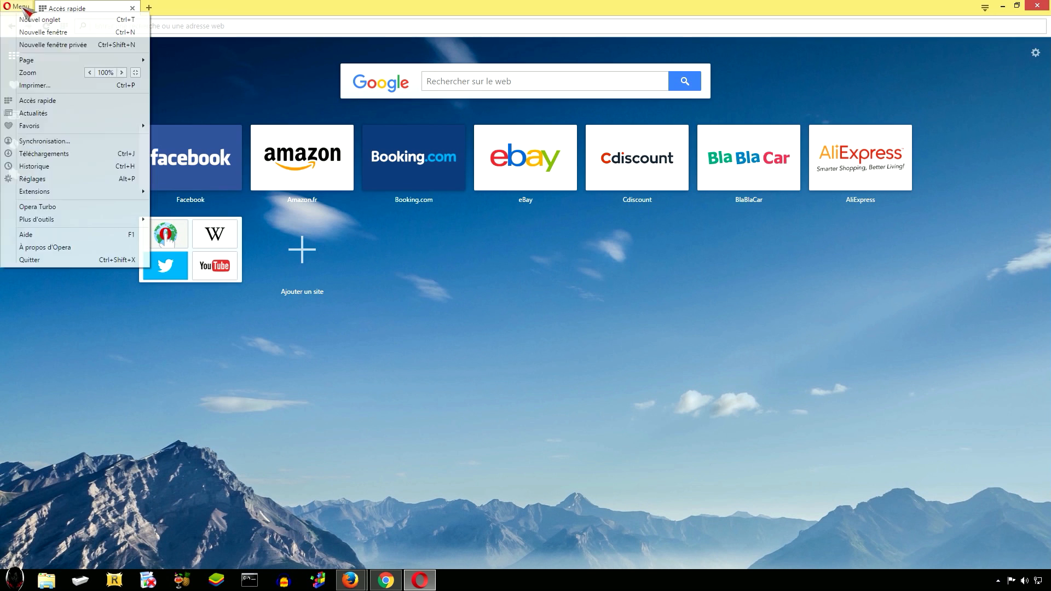
left_click(44, 178)
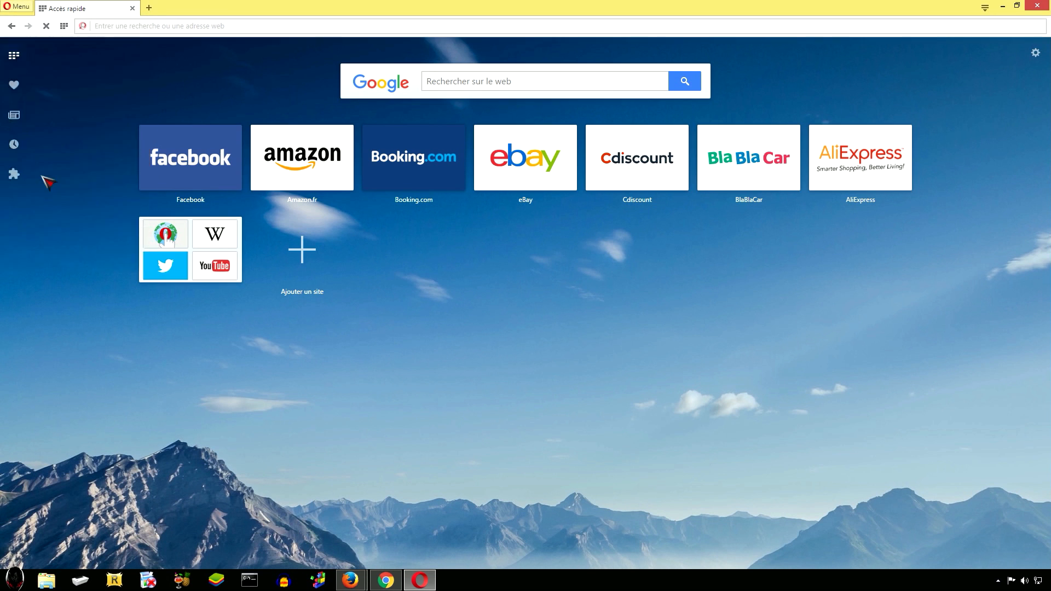
left_click(61, 145)
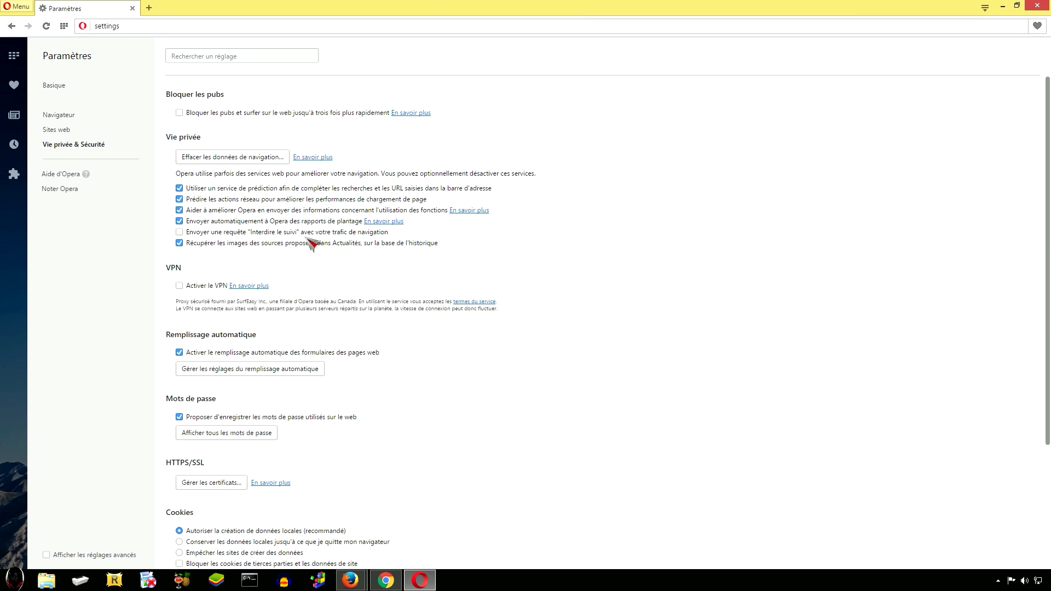
left_click(180, 232)
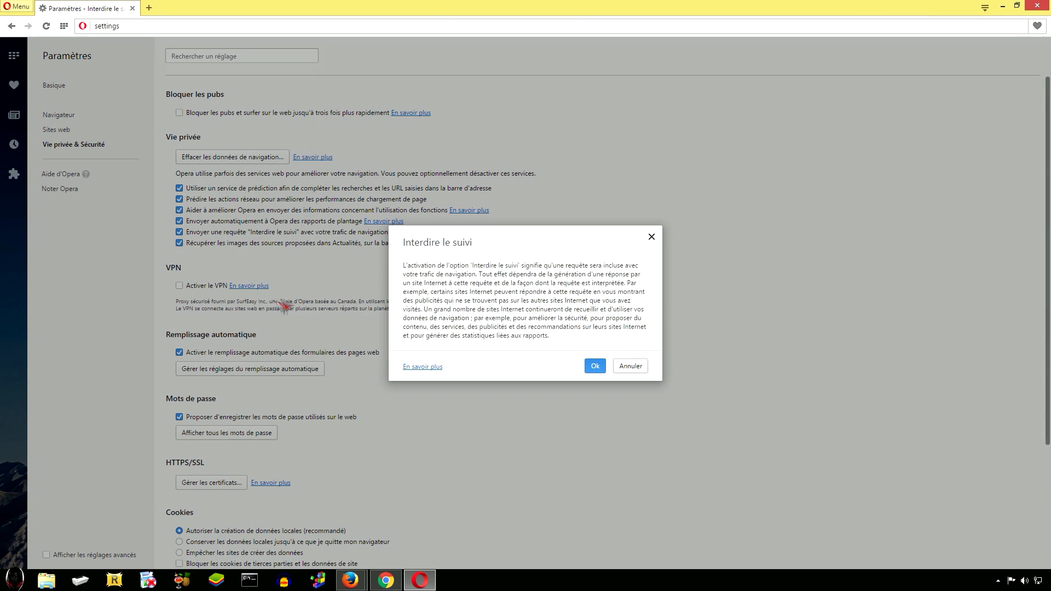
left_click(596, 364)
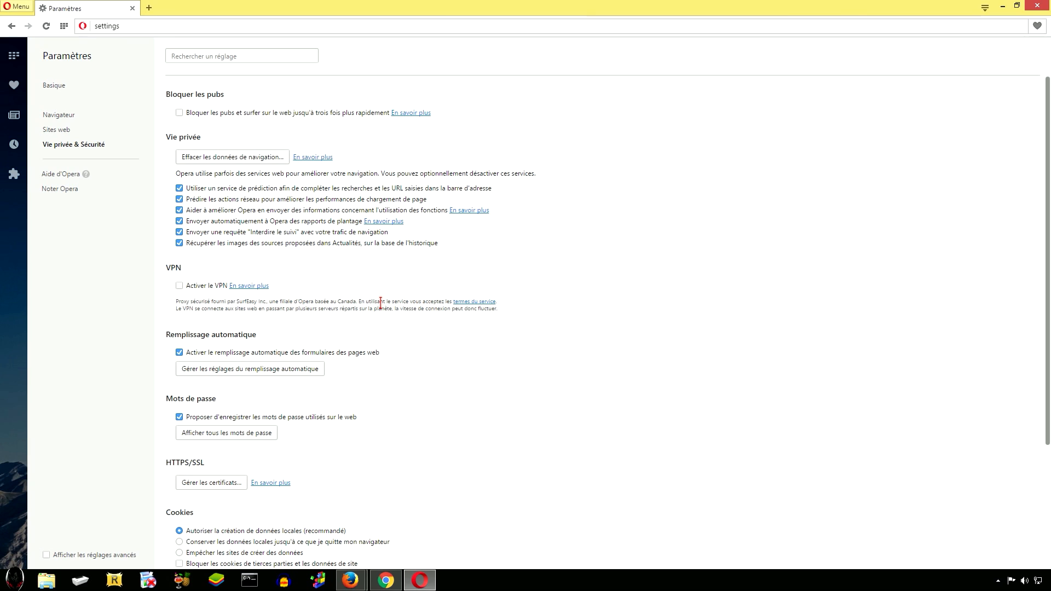
Switch to Firefox and add the DoNotTrackMe module, and install the Do Not Track extension in Chrome.
left_click(351, 580)
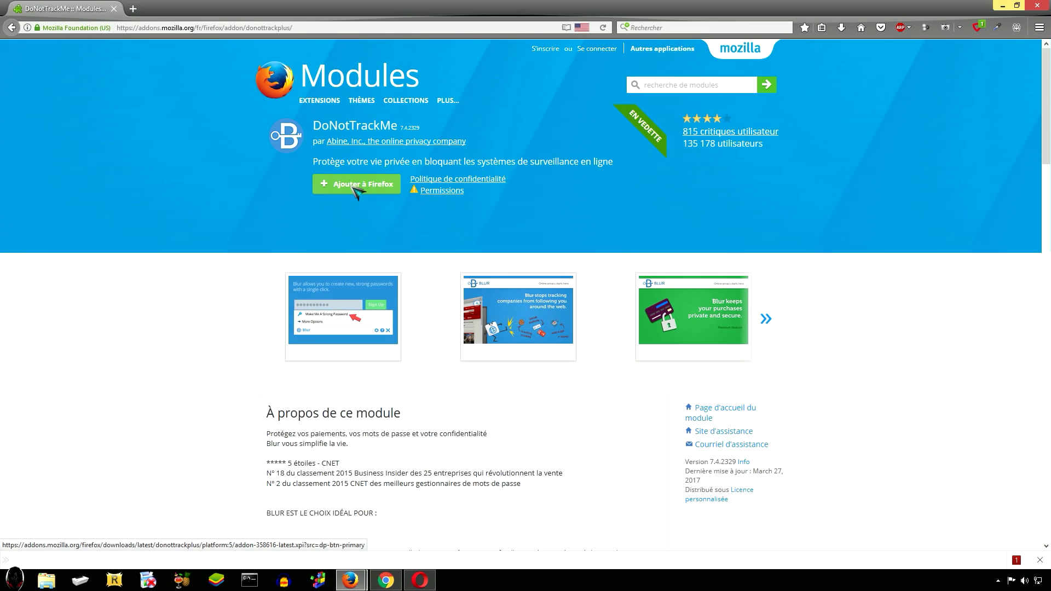
left_click(352, 185)
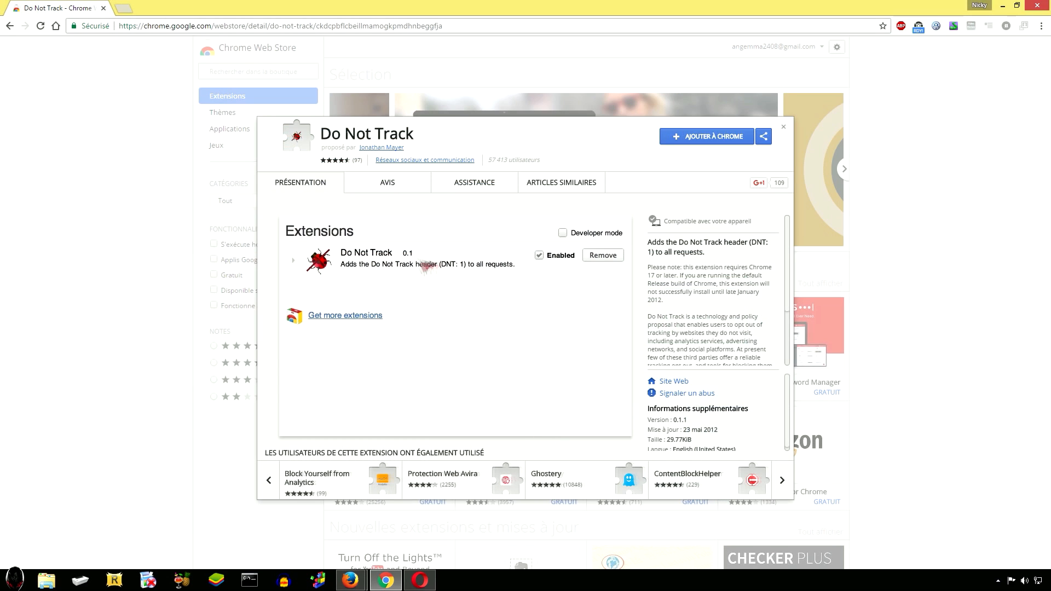
left_click(712, 143)
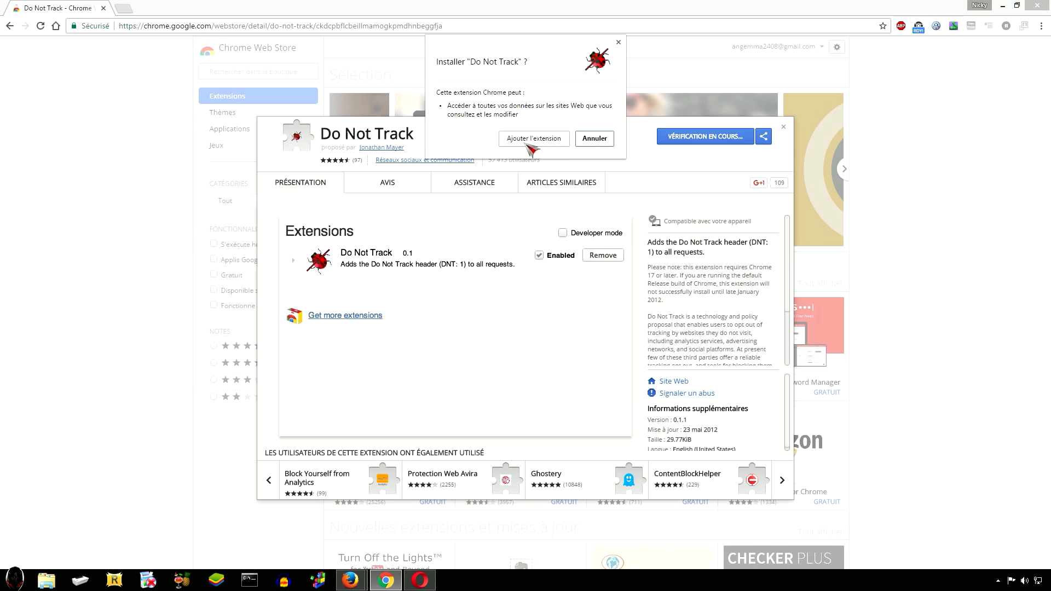
left_click(530, 140)
left_click(537, 183)
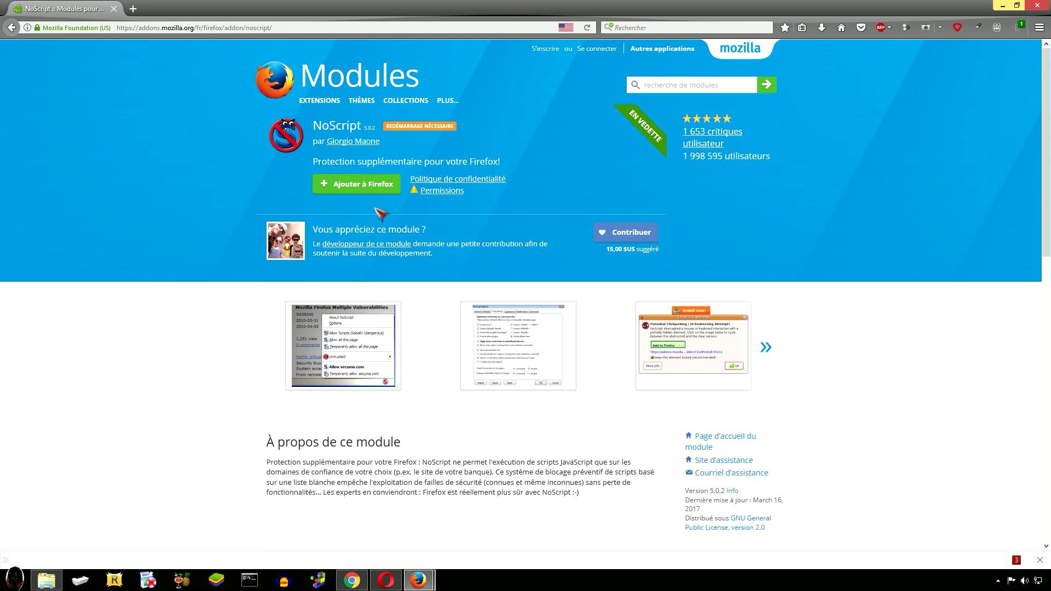
Install the NoScript module in Firefox with a browser restart, and view its Non fiable options for the current page.
mouse_move(319, 101)
left_click(363, 189)
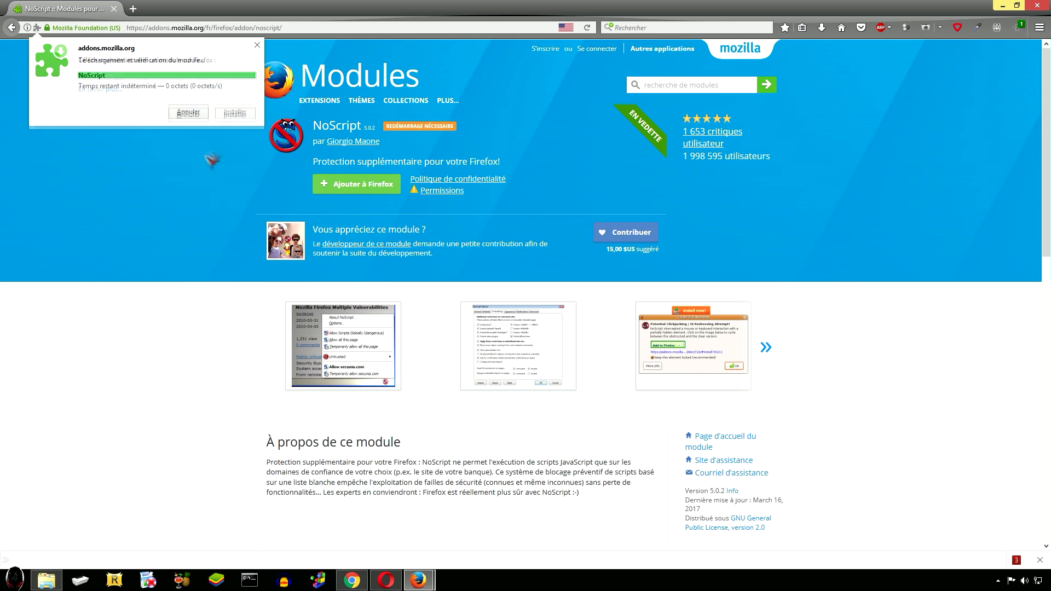
left_click(241, 118)
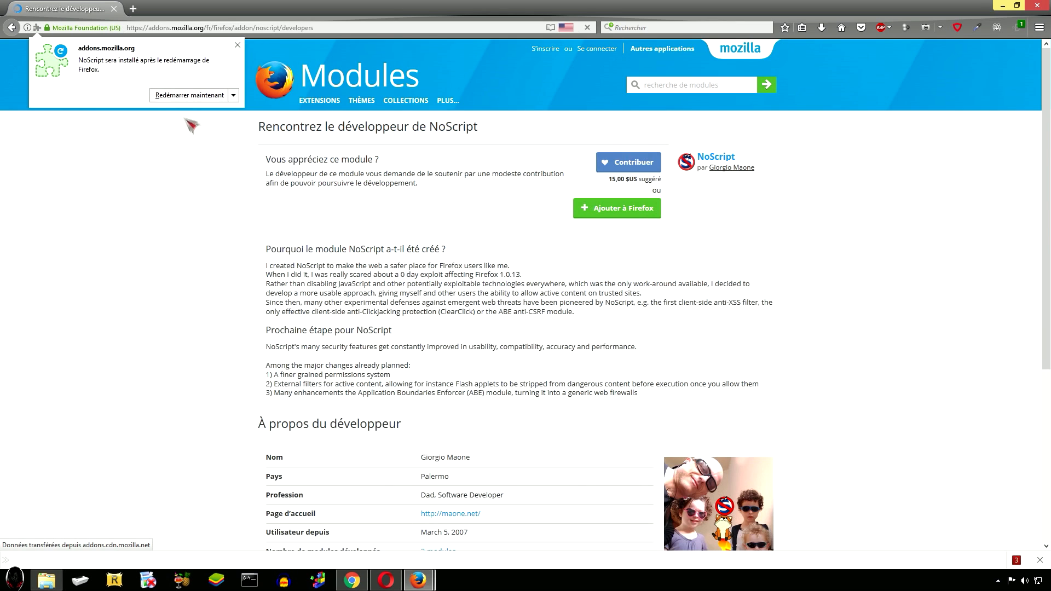
left_click(189, 97)
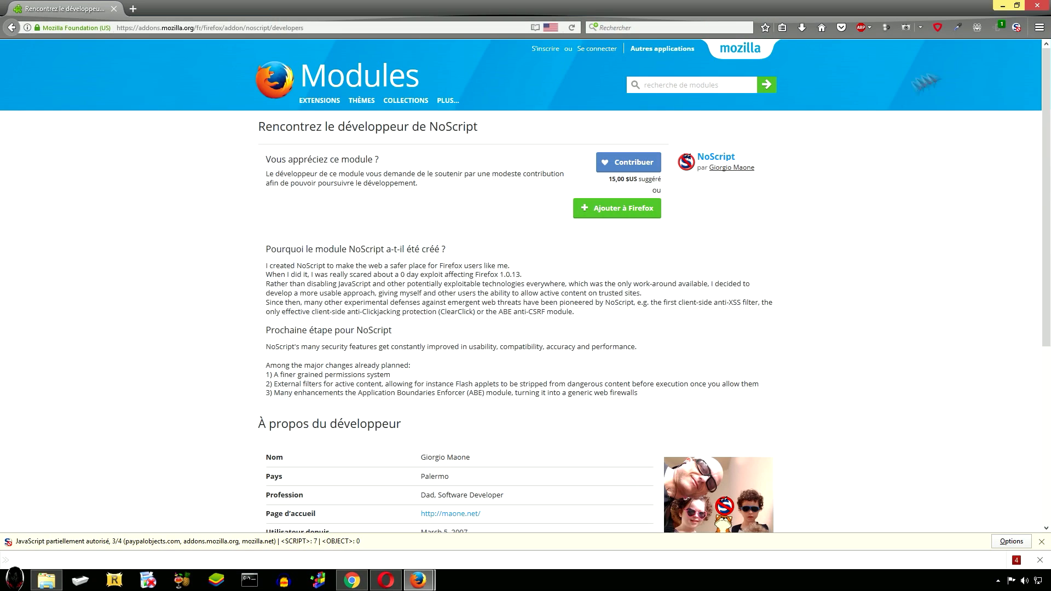
left_click(1016, 29)
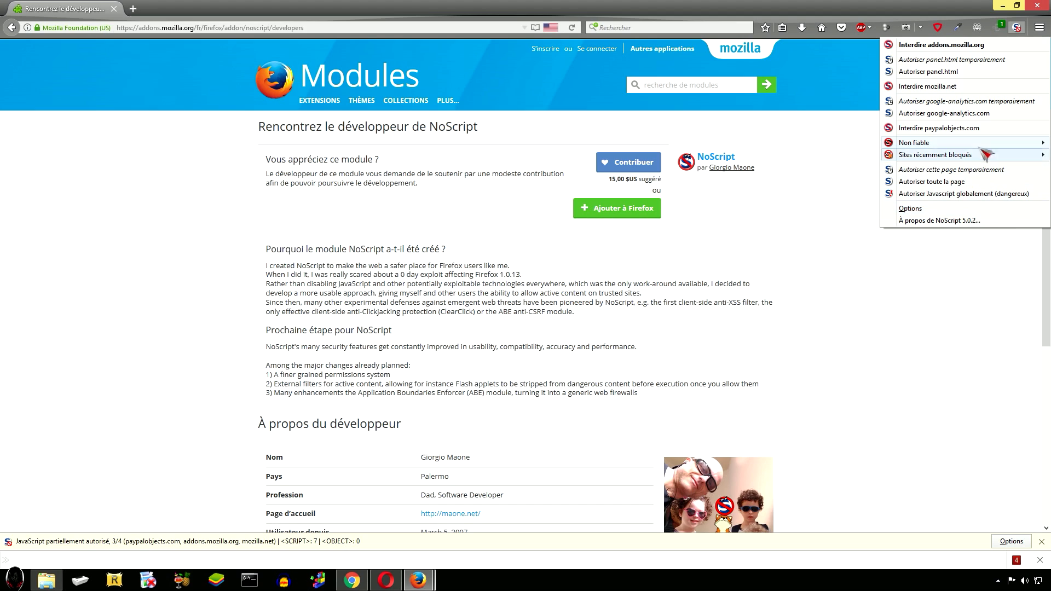
mouse_move(980, 146)
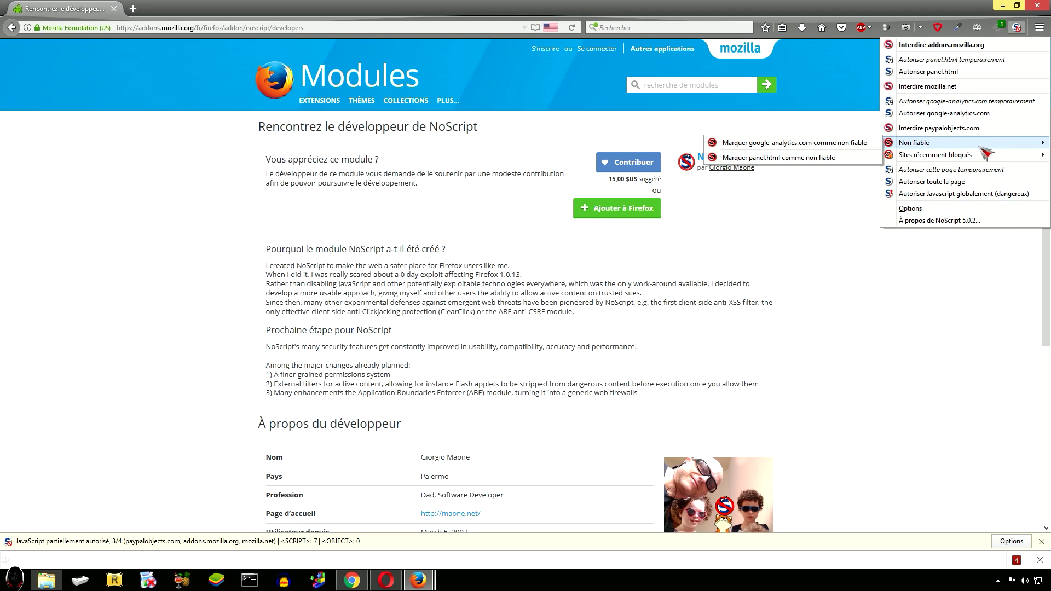
Search for amazon, load amazon.fr in Firefox and permanently allow the amazon.fr scripts in NoScript.
left_click(673, 28)
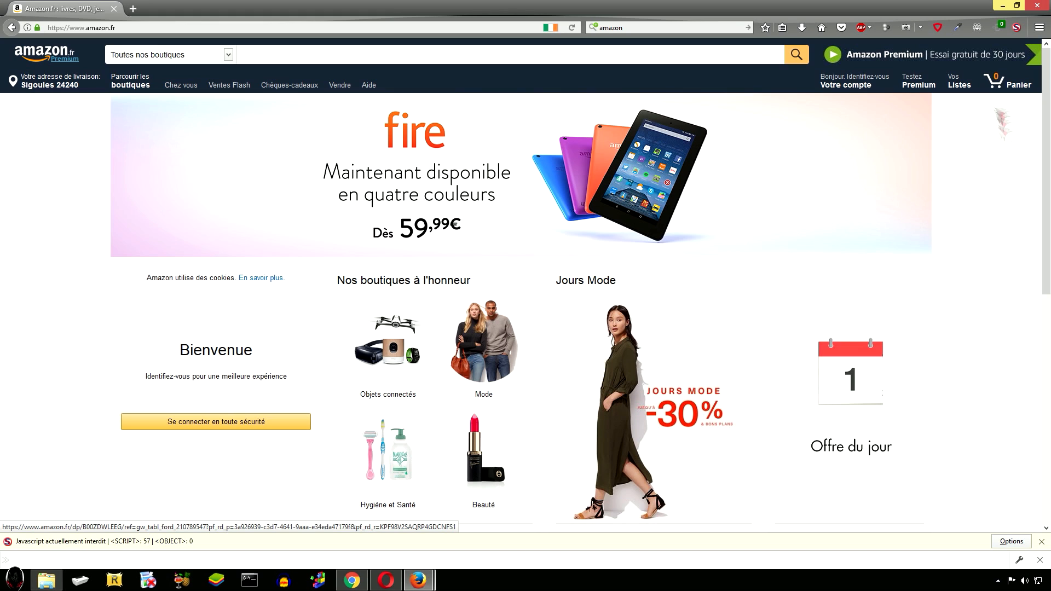
left_click(1018, 28)
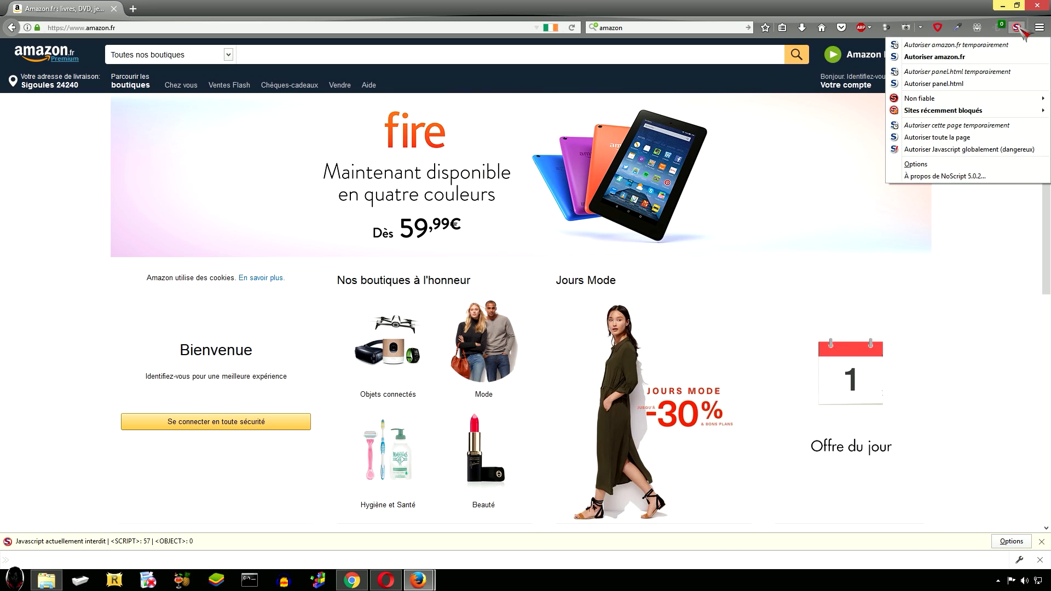
left_click(930, 58)
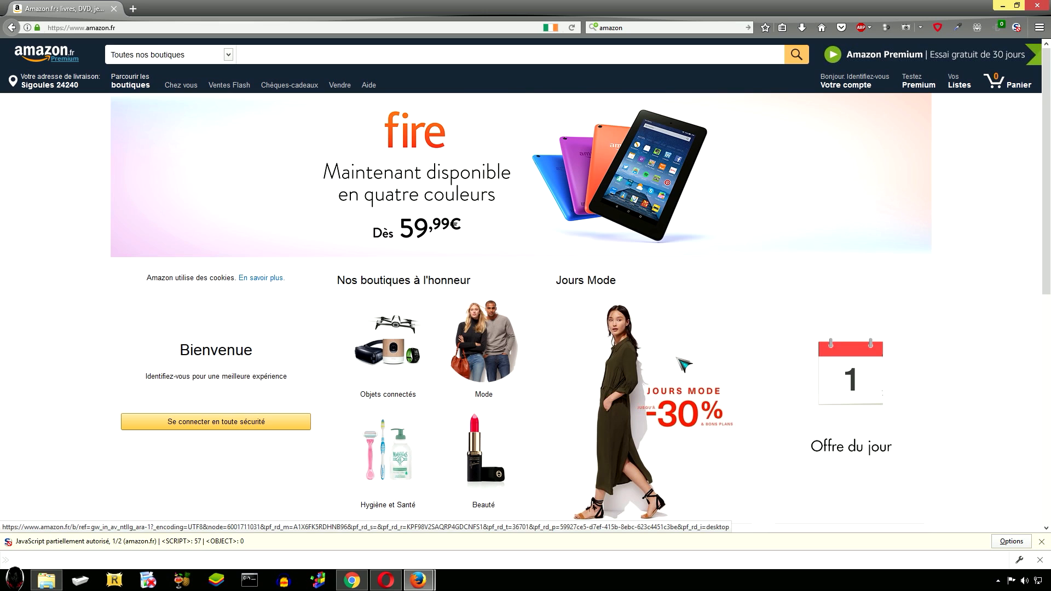
left_click(1016, 28)
left_click(902, 302)
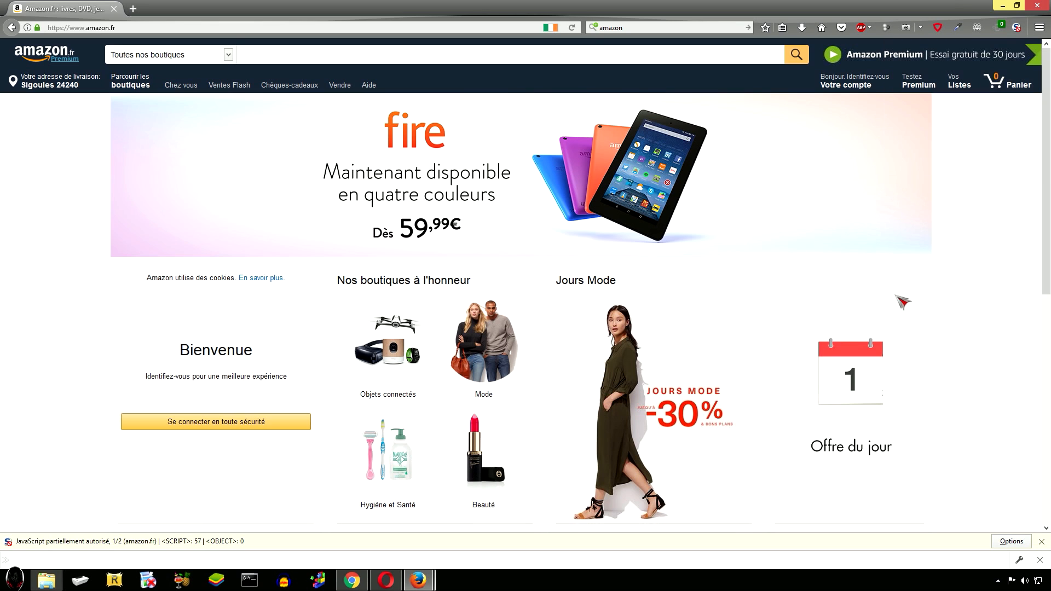
Switch to Chrome, install the ScriptSafe extension and accept French as its language.
left_click(353, 580)
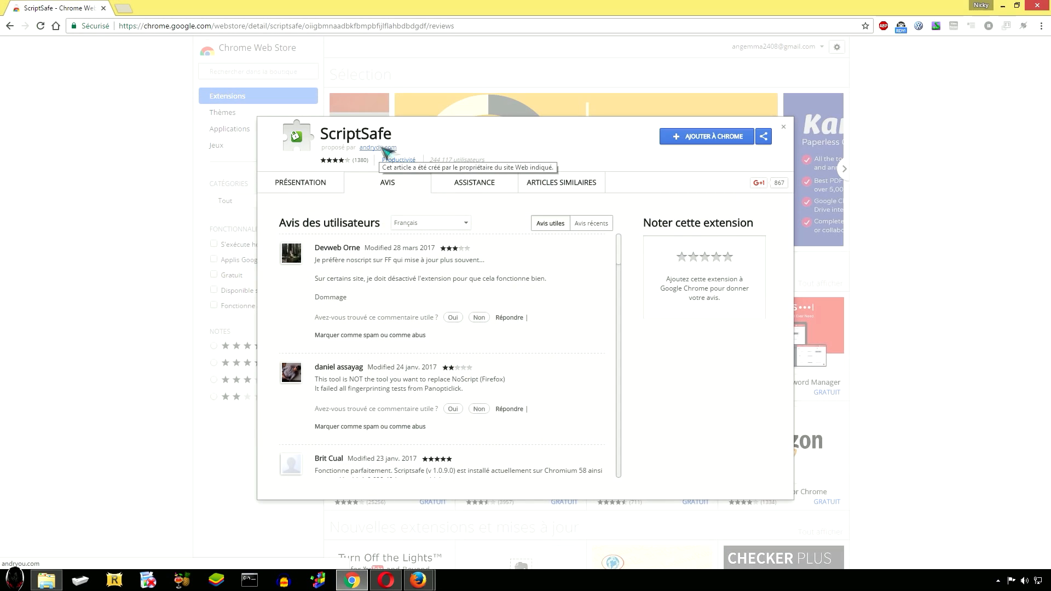
left_click(717, 137)
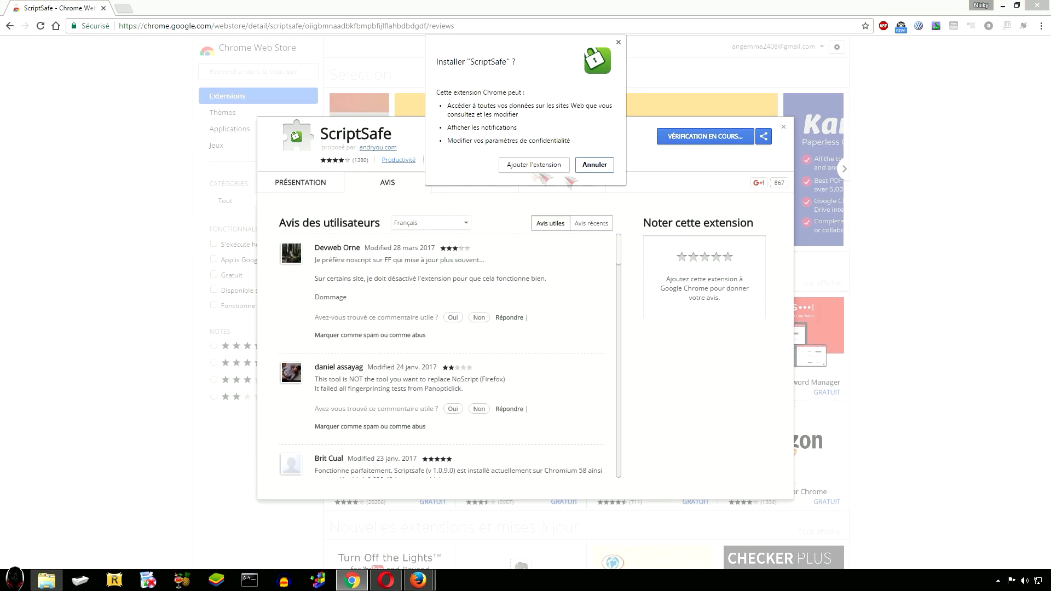
left_click(522, 173)
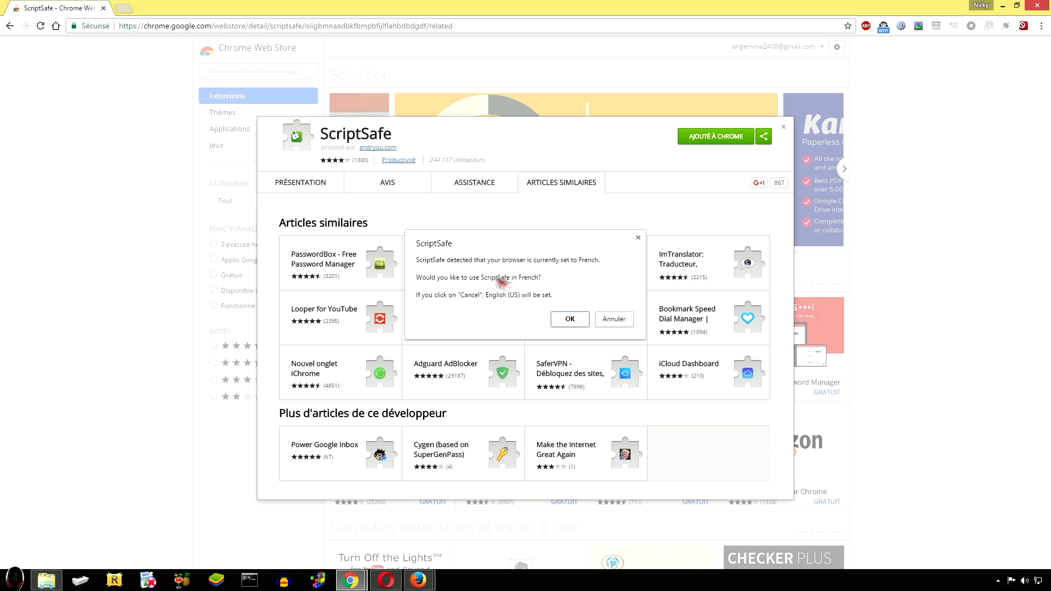
left_click(570, 319)
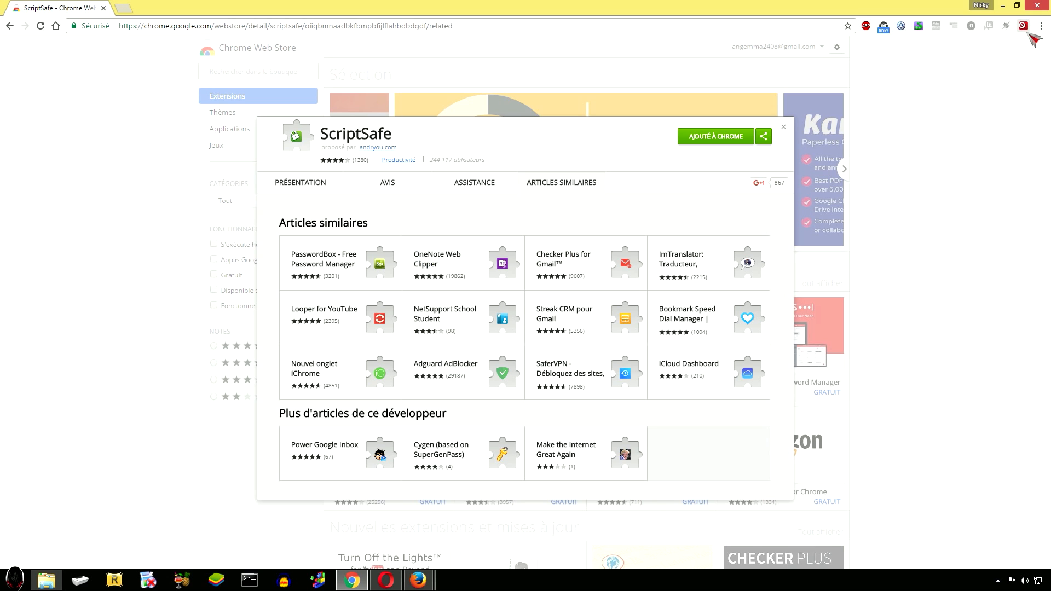
Search for amazon in Chrome and mark google.fr as trusted (Faire confiance) in ScriptSafe.
left_click(708, 28)
type("amazon")
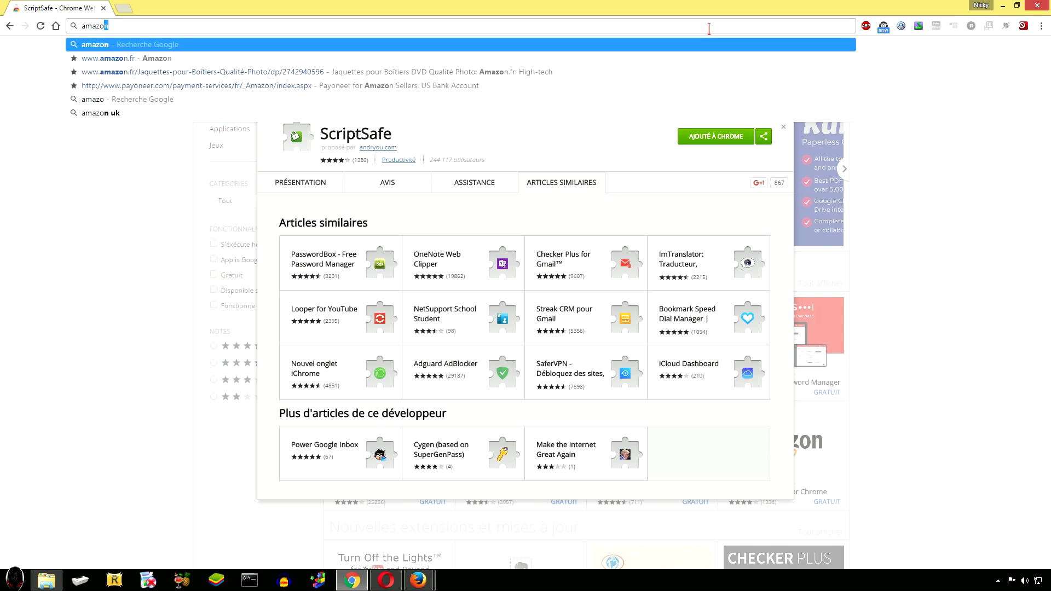
key("Return")
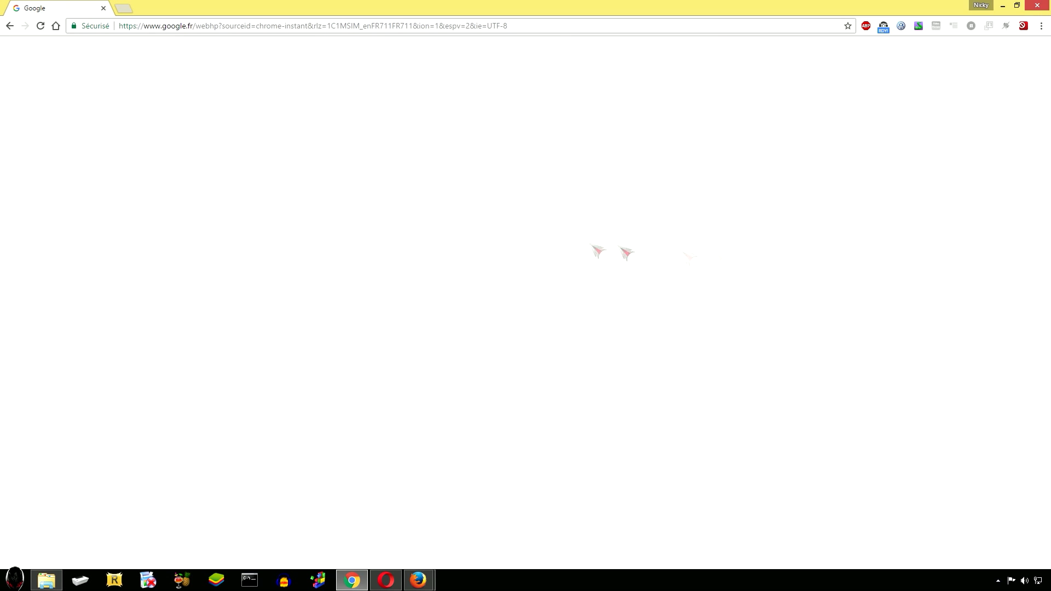
left_click(1025, 29)
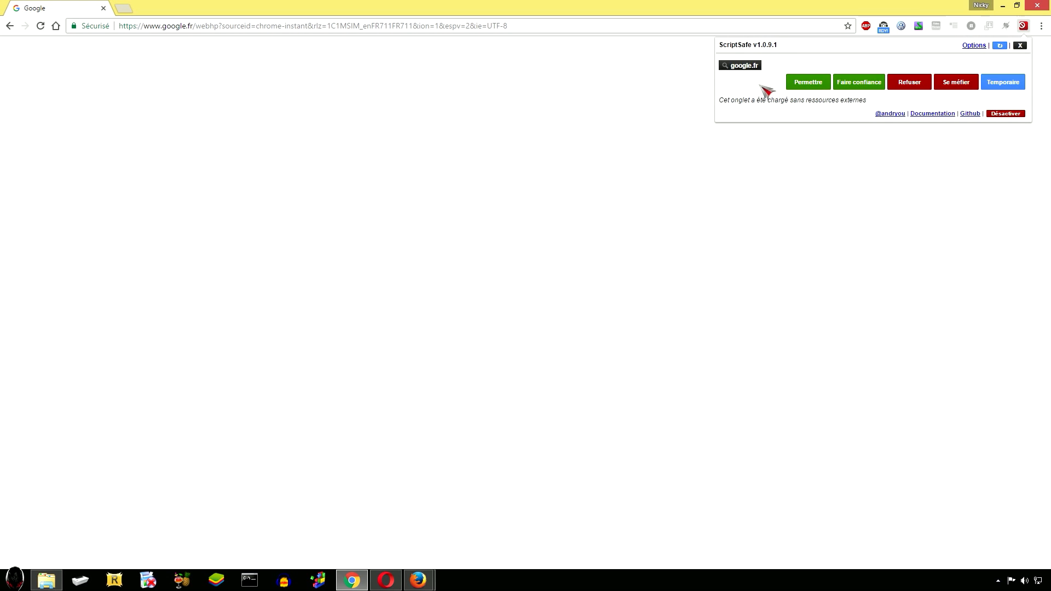
left_click(863, 88)
Repeat the amazon search, go to Amazon.fr and mark amazon.fr as trusted (Faire confiance) in ScriptSafe.
left_click(559, 24)
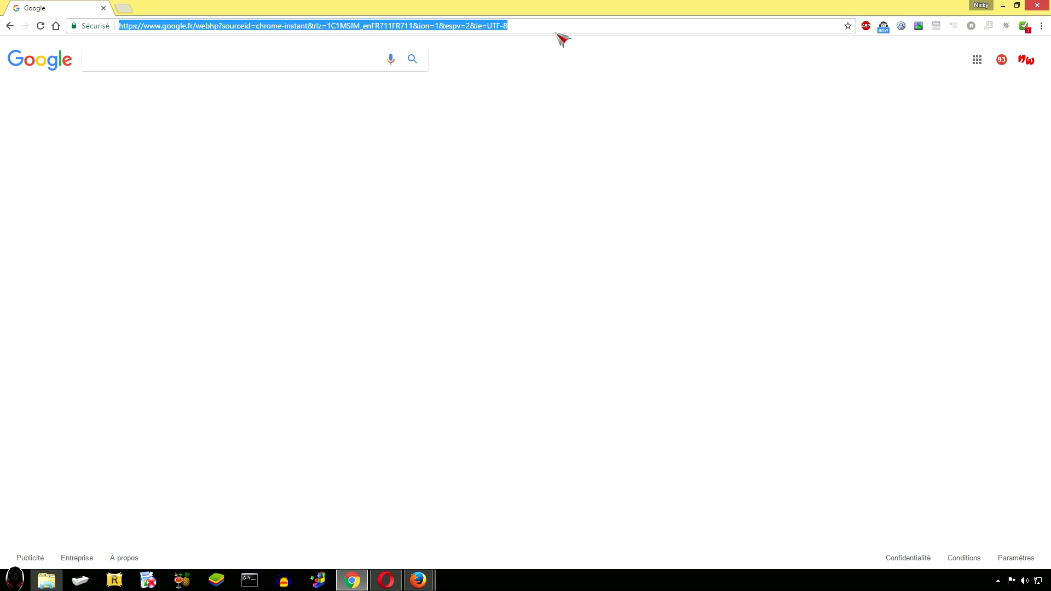
type("amazon")
key("Return")
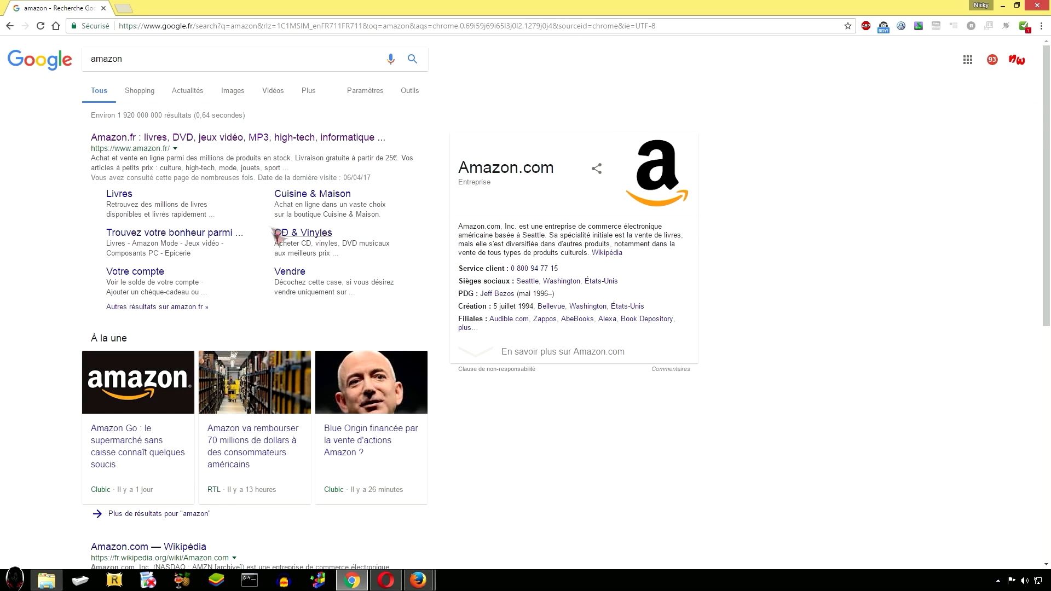
left_click(260, 140)
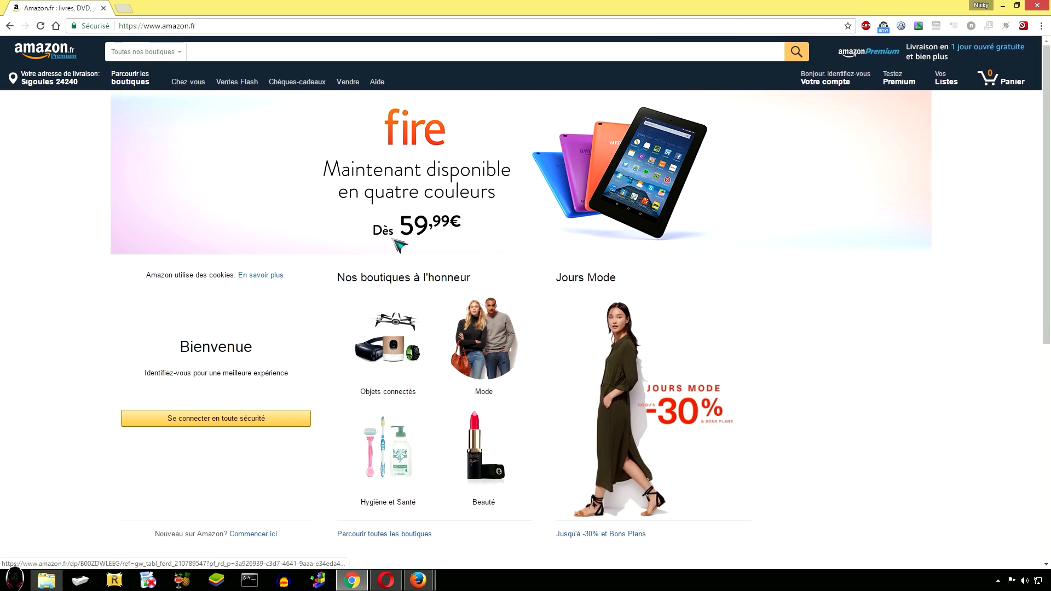
left_click(1024, 25)
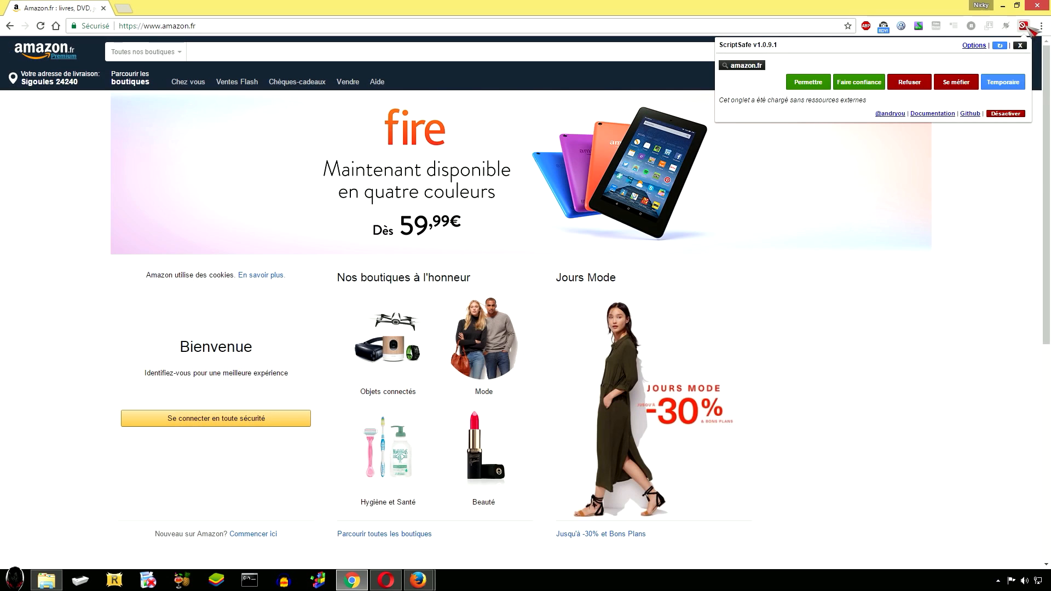
left_click(863, 86)
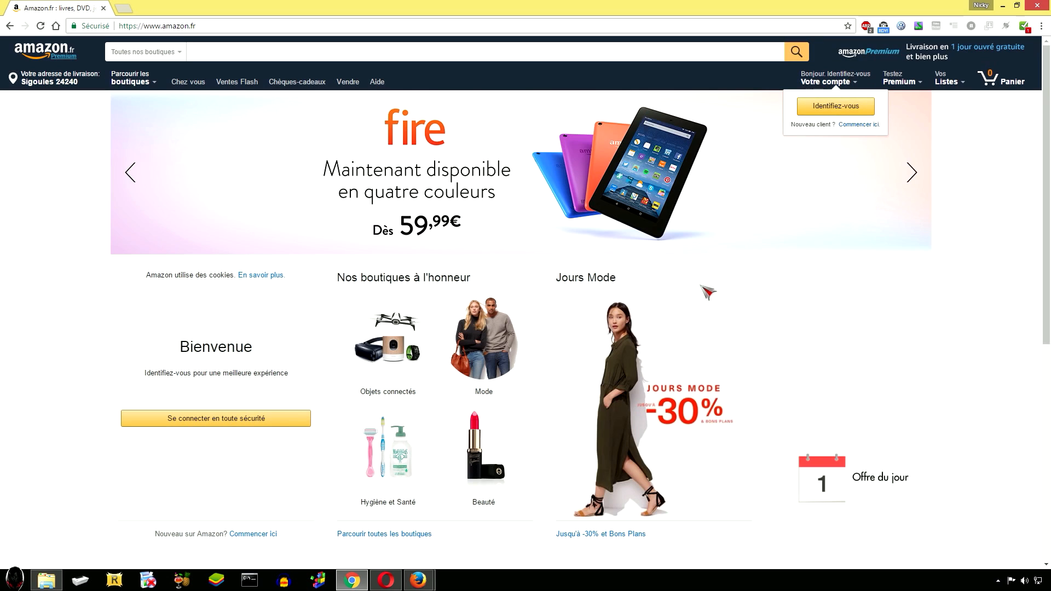
Switch to Opera, install the NoScript Suite Lite extension and close the developer's page that it opens.
left_click(386, 579)
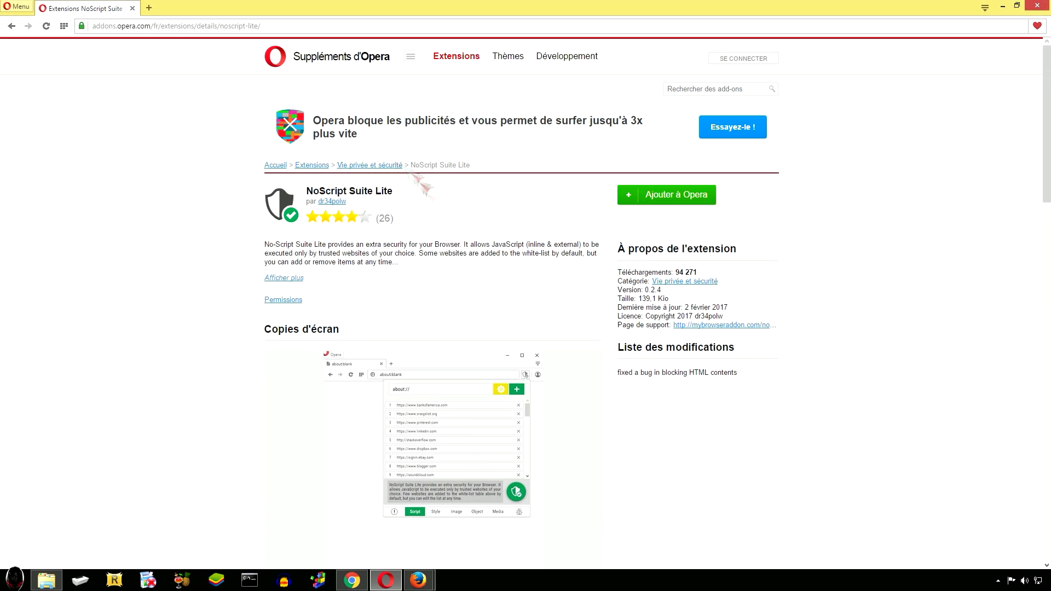
left_click(678, 199)
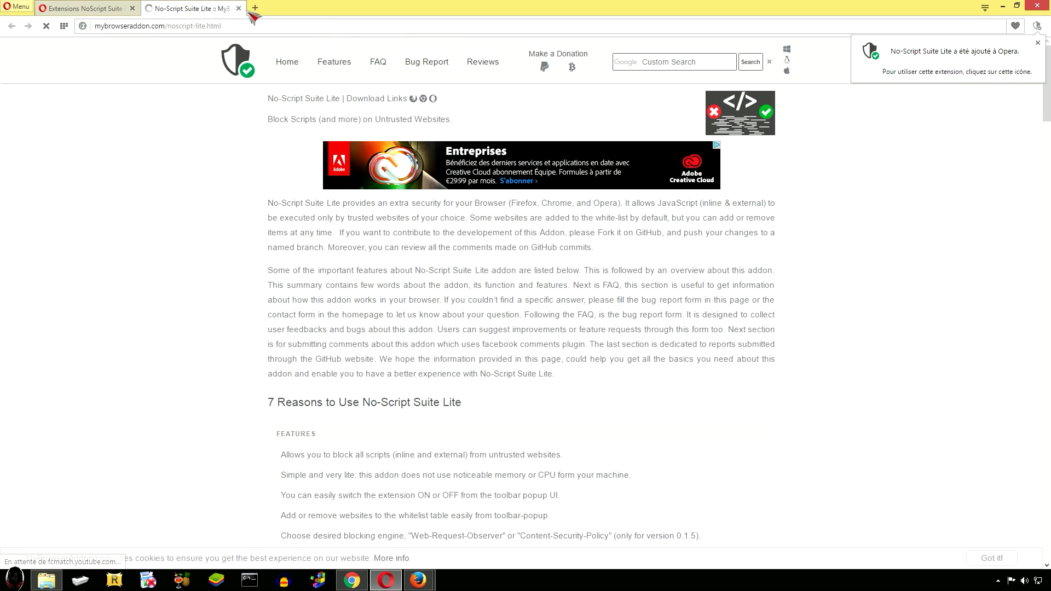
left_click(239, 9)
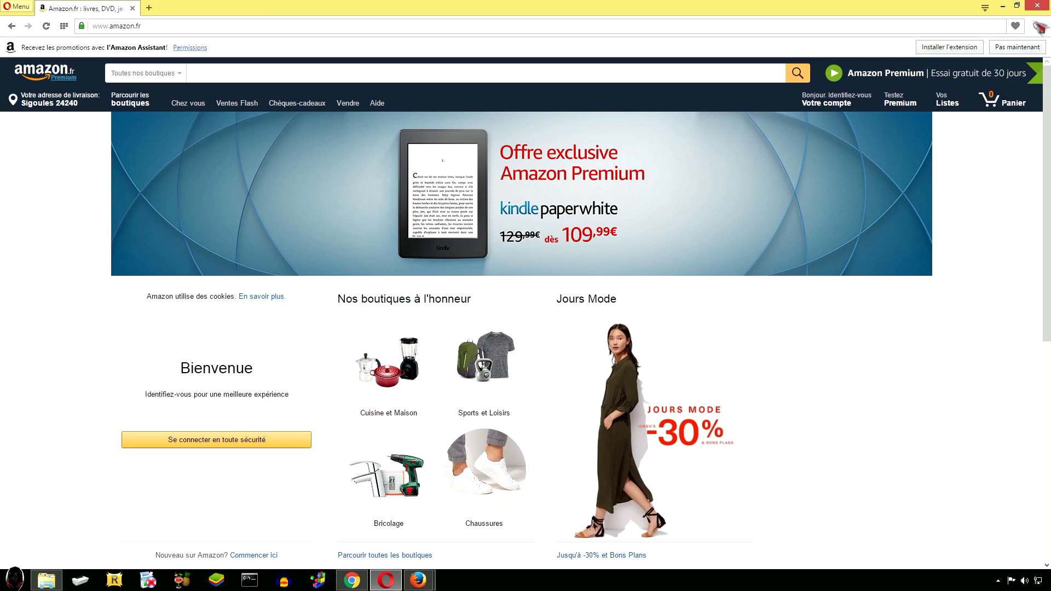
left_click(1036, 26)
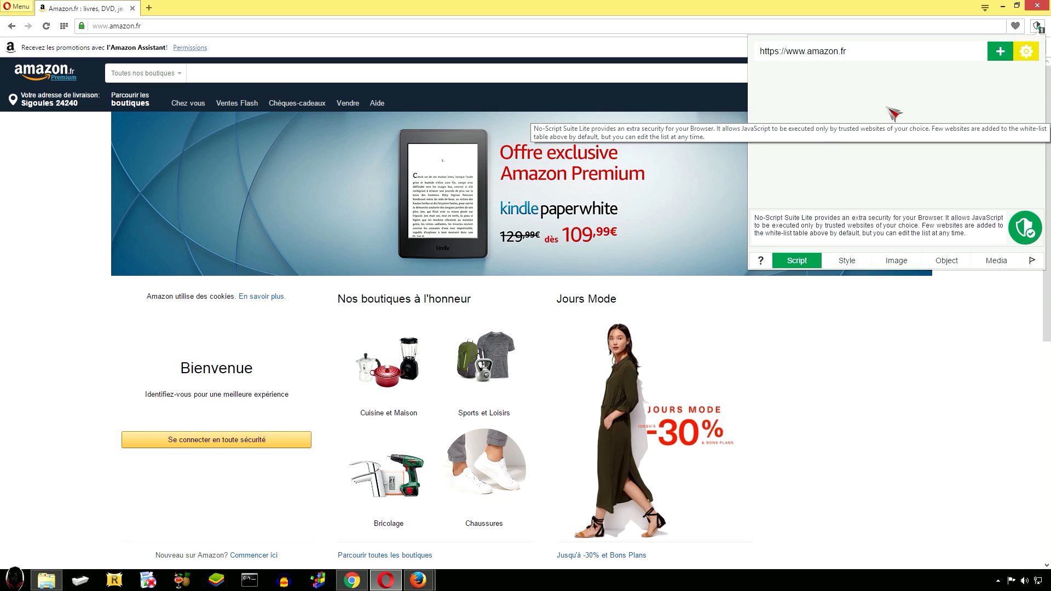
left_click_drag(873, 52, 755, 51)
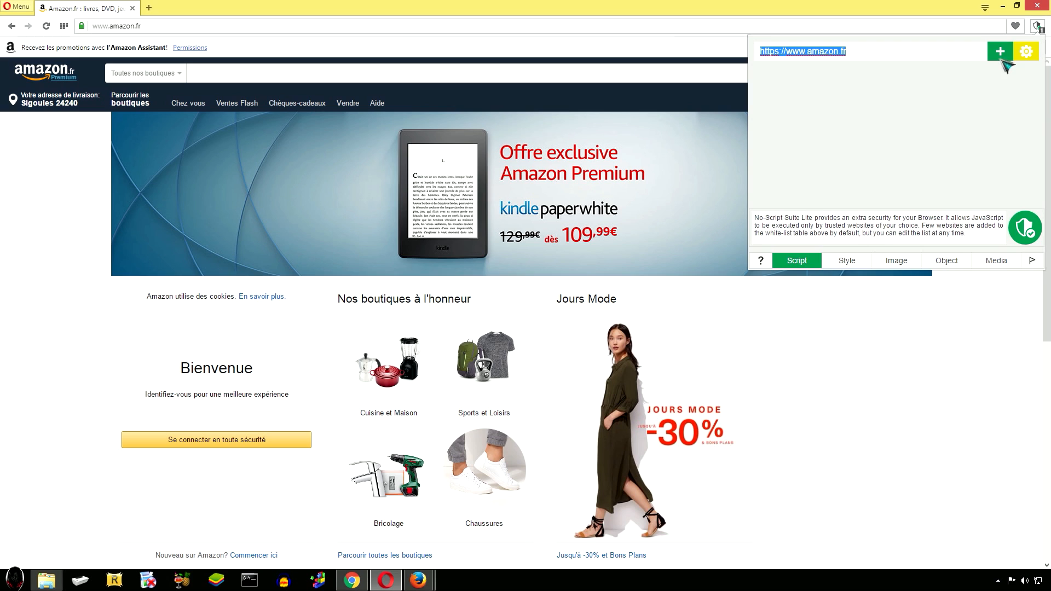
left_click(1005, 53)
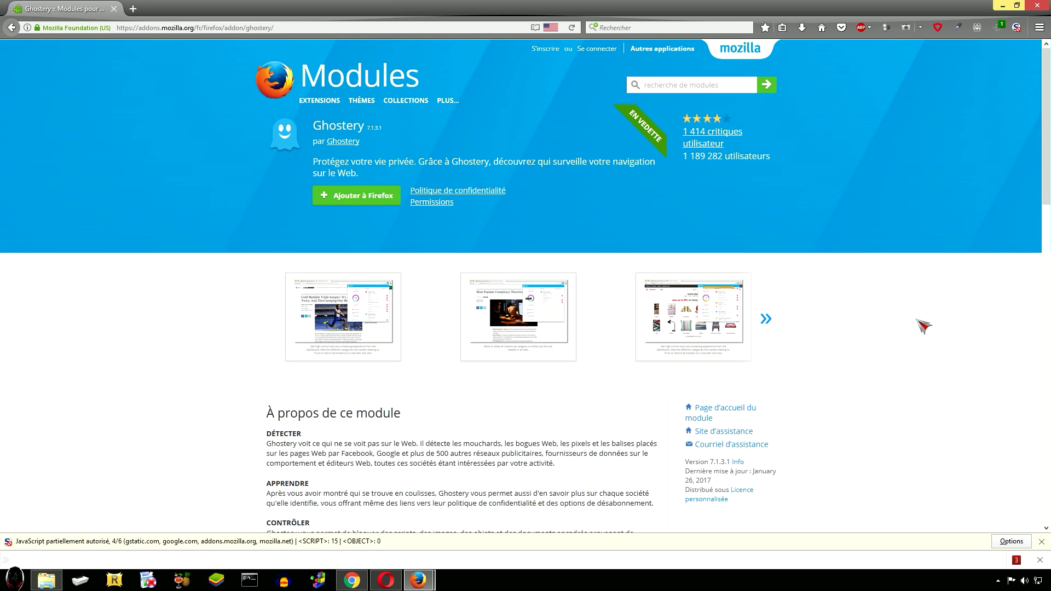
Install the Ghostery extension in Firefox, and switch to Chrome to add it there as well.
left_click(366, 200)
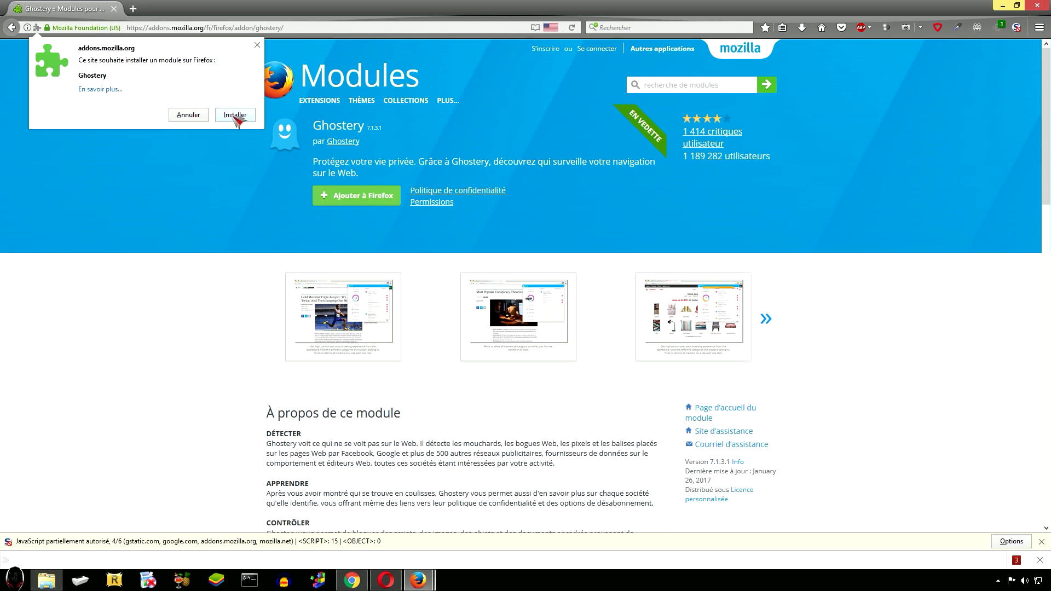
left_click(235, 117)
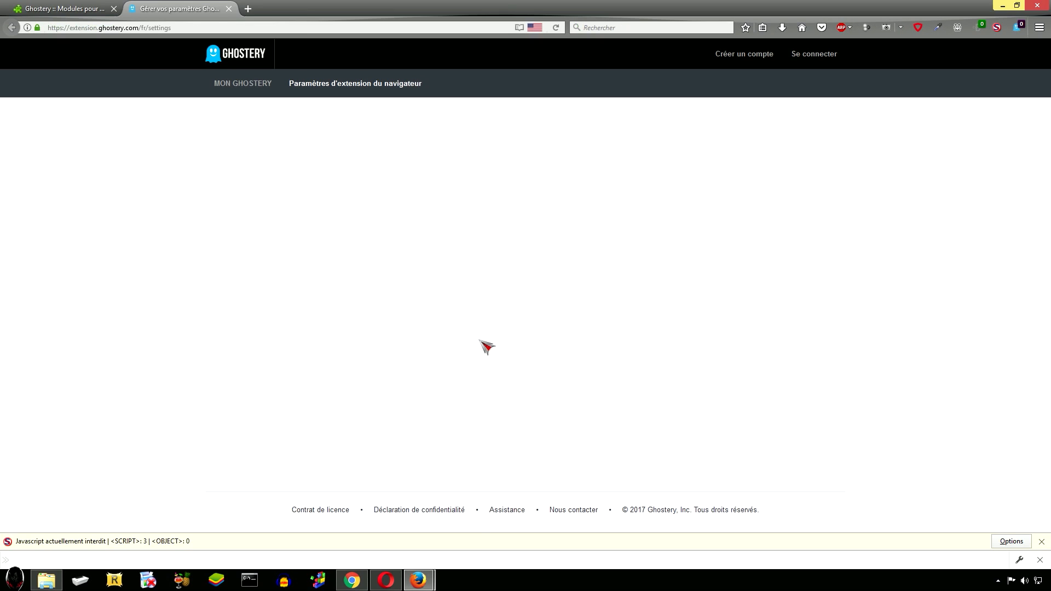
left_click(352, 581)
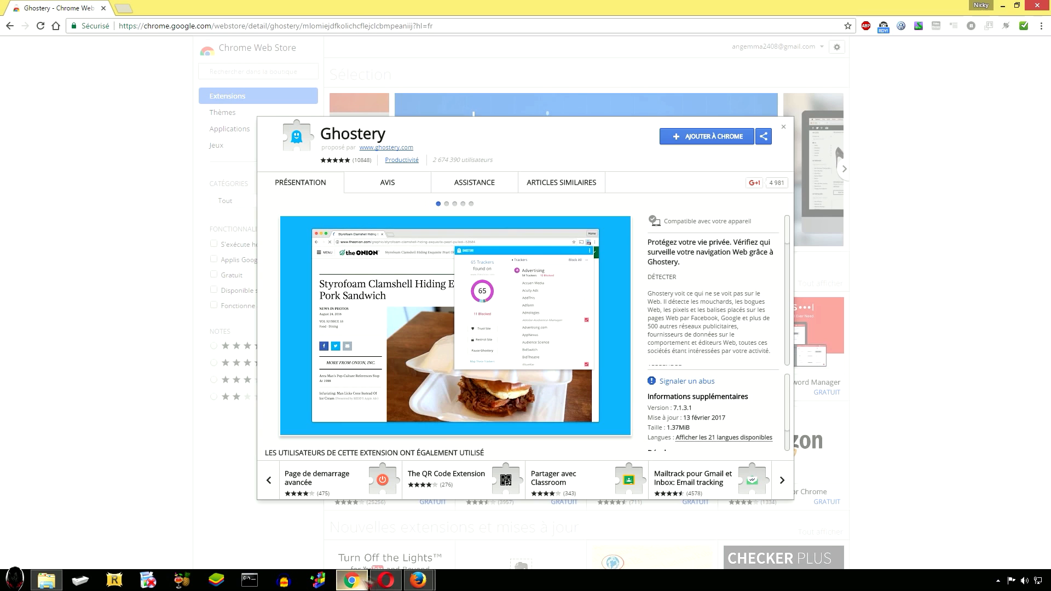
left_click(703, 138)
left_click(541, 140)
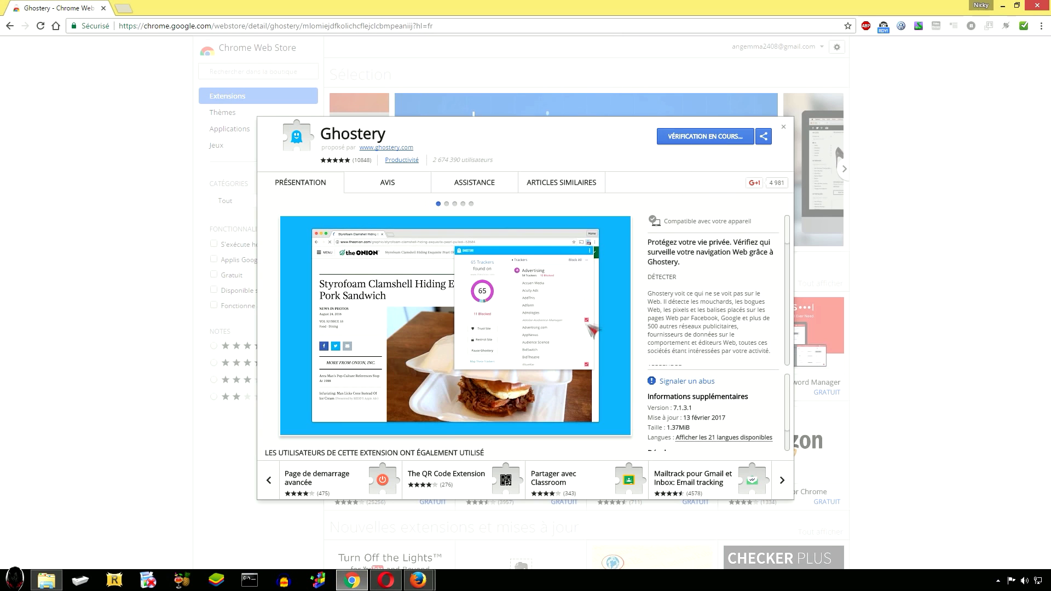
Switch to Opera and install the Ghostery extension from its add-on page.
left_click(386, 580)
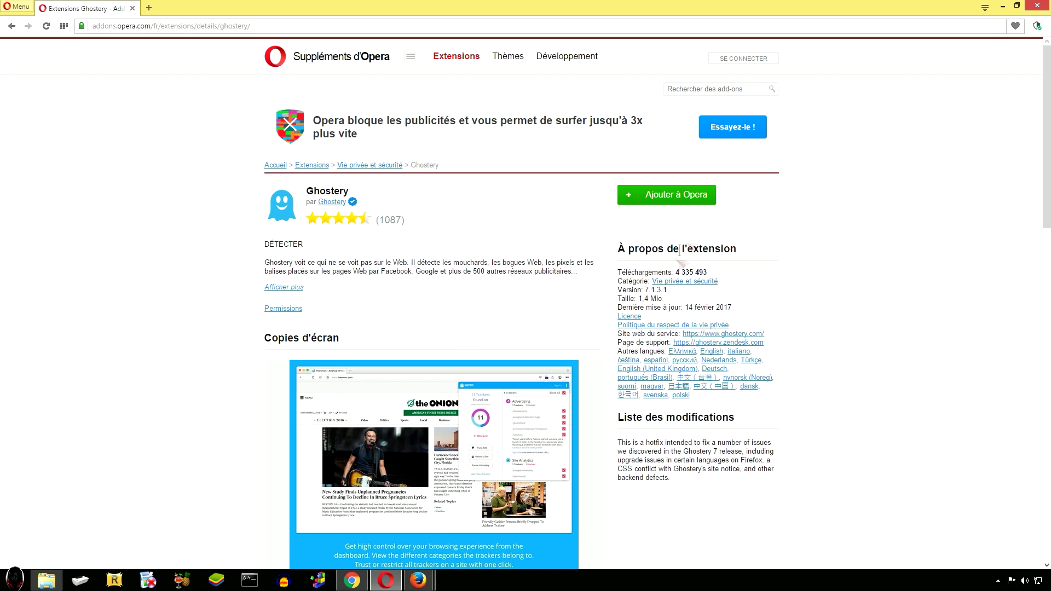
left_click(673, 195)
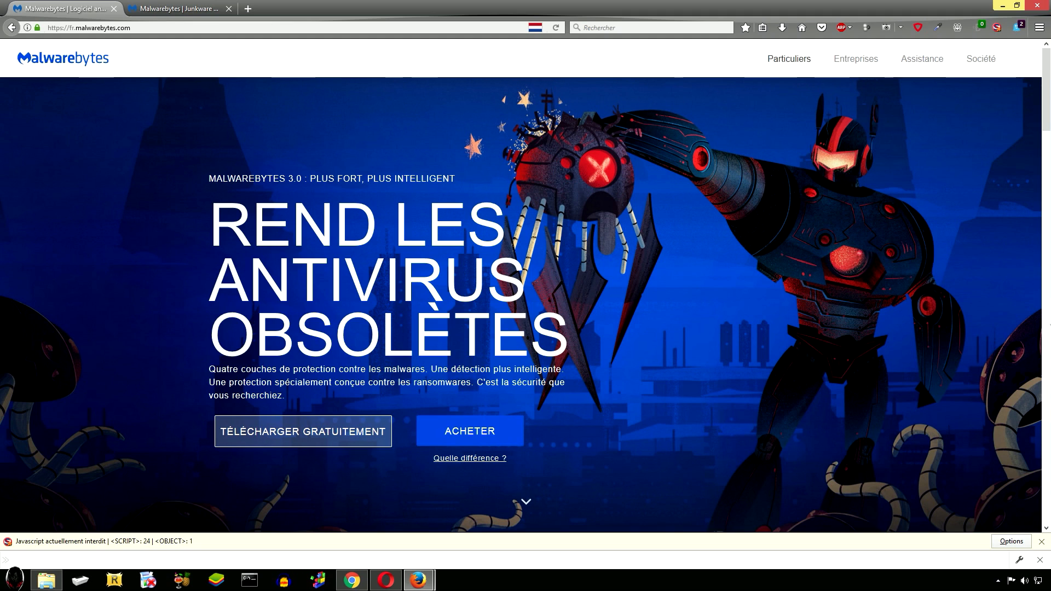
Look at the Malwarebytes and Junkware Removal Tool download pages, and check their installers JRT.exe and mb3-setup-consumer in the Téléchargements folder.
key("ctrl+Tab")
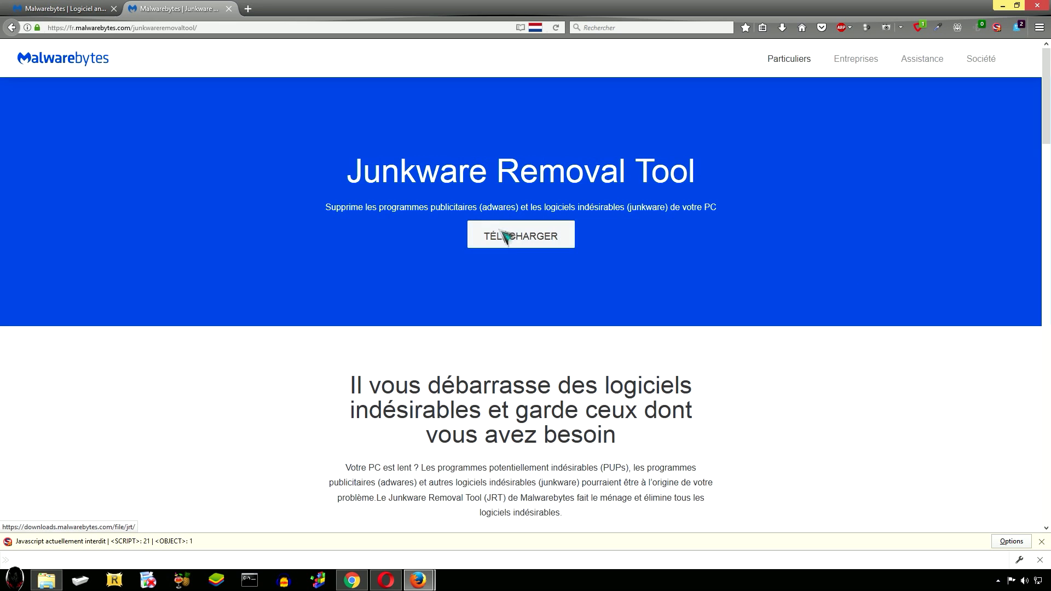
left_click(70, 10)
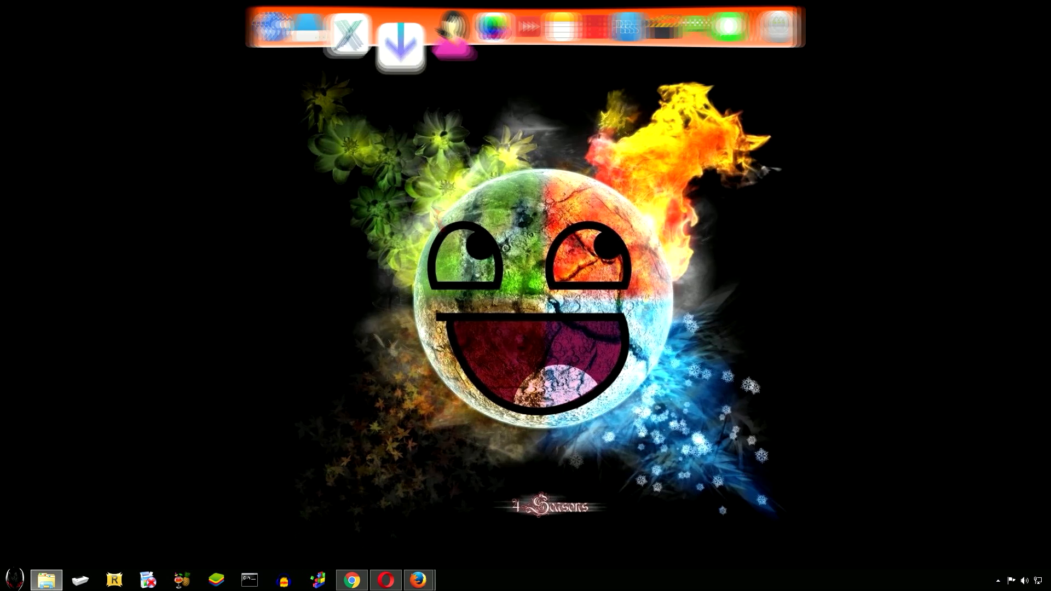
left_click(400, 26)
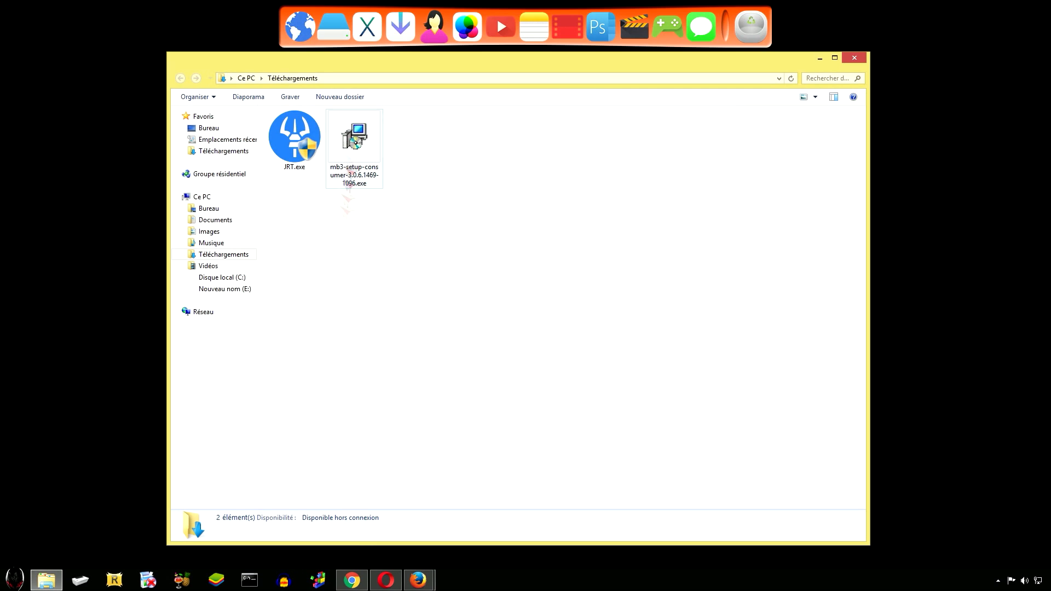
left_click(356, 185)
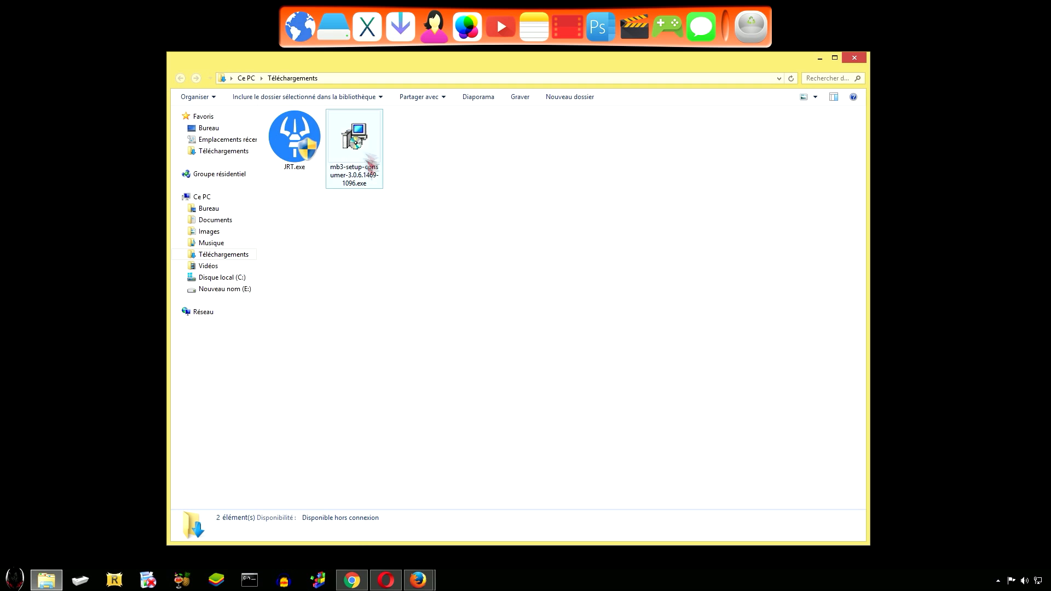
left_click(420, 580)
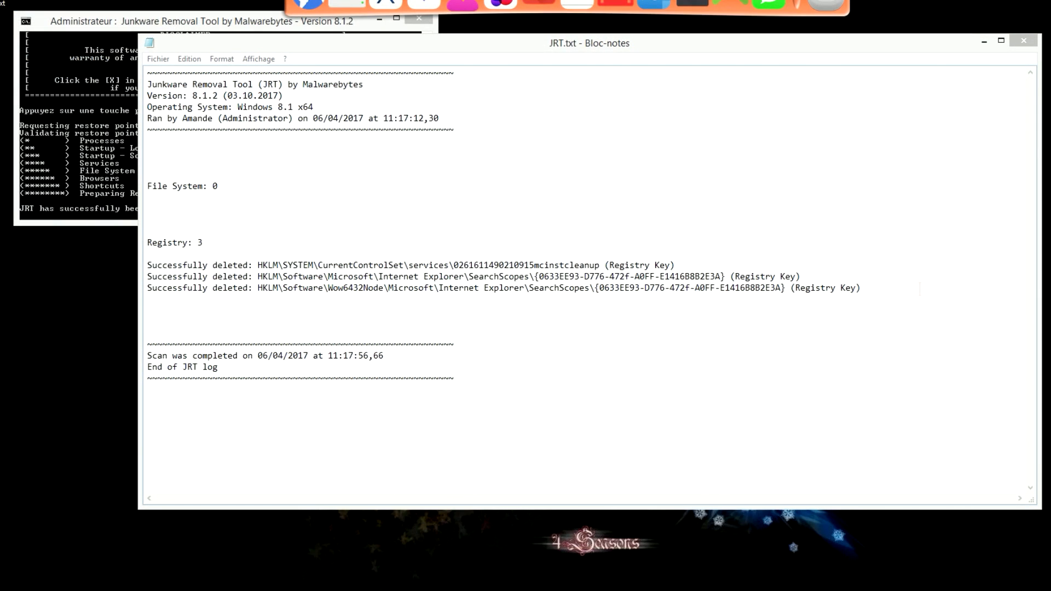
Review the Junkware Removal Tool console window and its JRT.txt report.
left_click(246, 22)
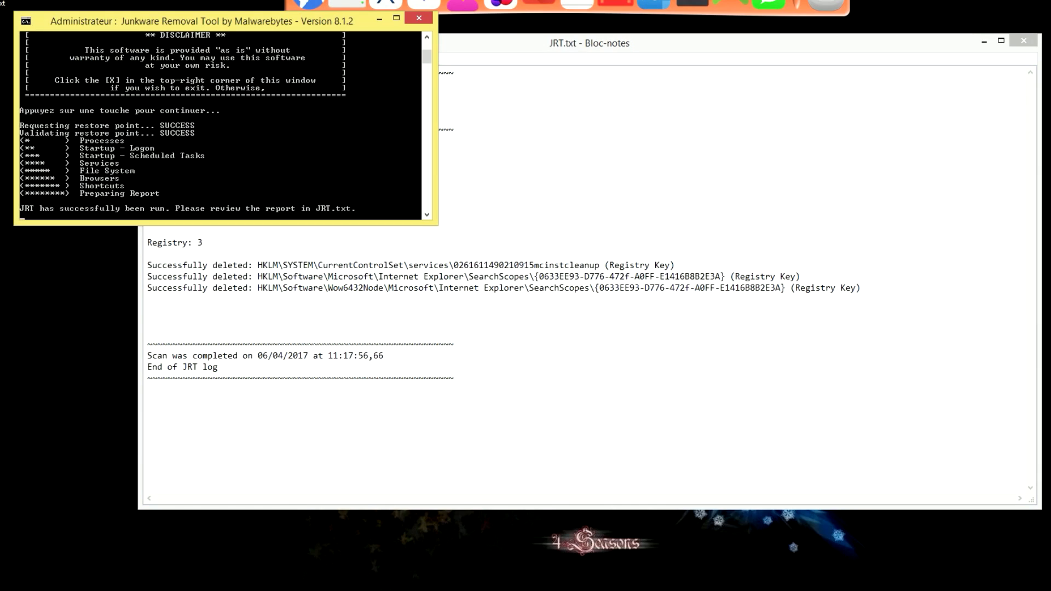
left_click(735, 47)
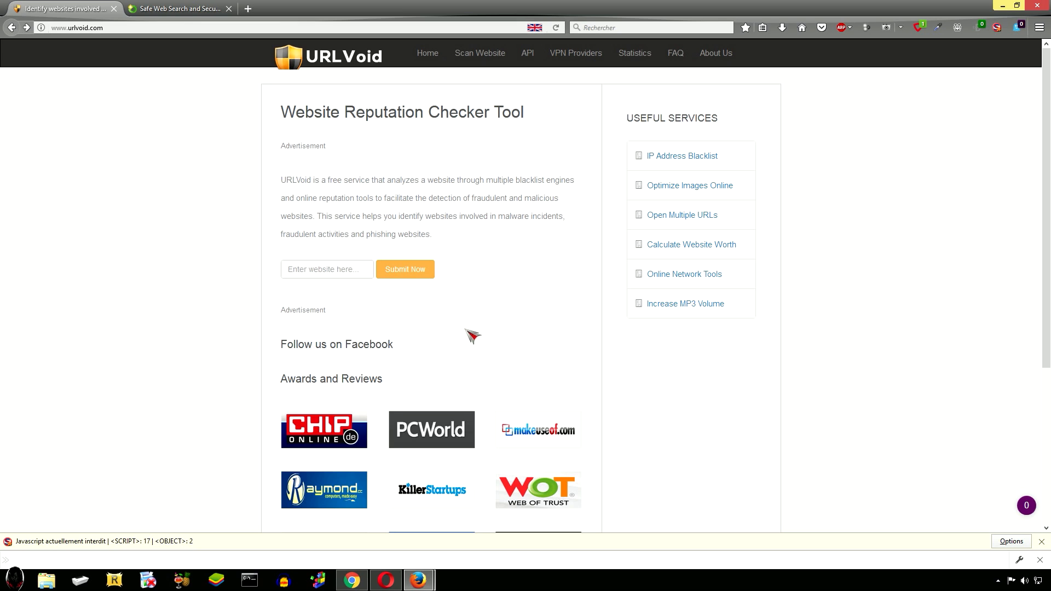
View the Safe Web Search page open alongside the URLVoid site in Firefox.
left_click(176, 9)
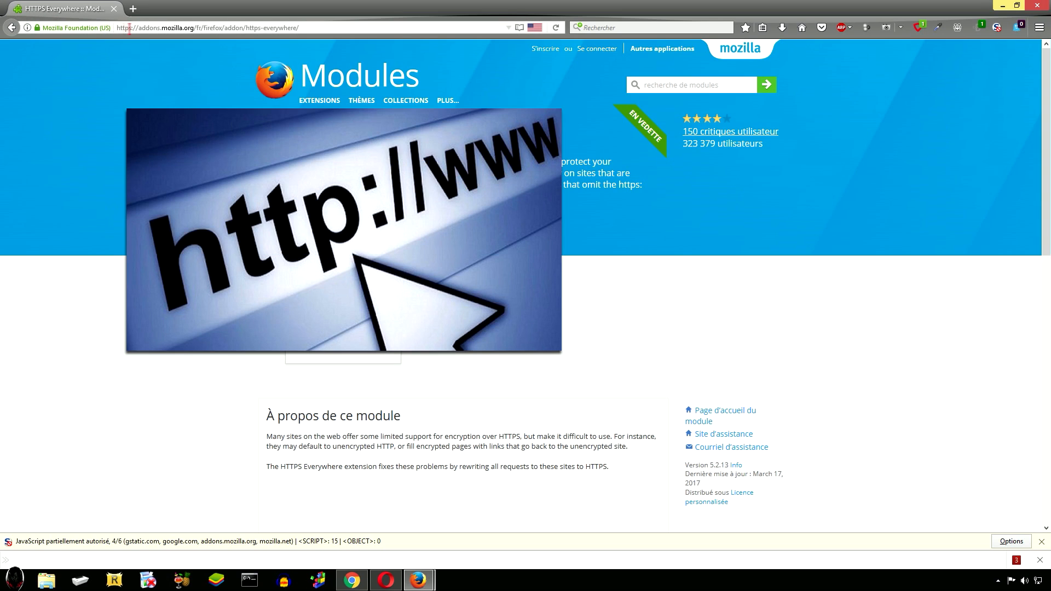
Highlight the https prefix in the address of Firefox's HTTPS Everywhere page, and view the same extension's pages in Chrome and Opera.
left_click_drag(116, 27, 130, 27)
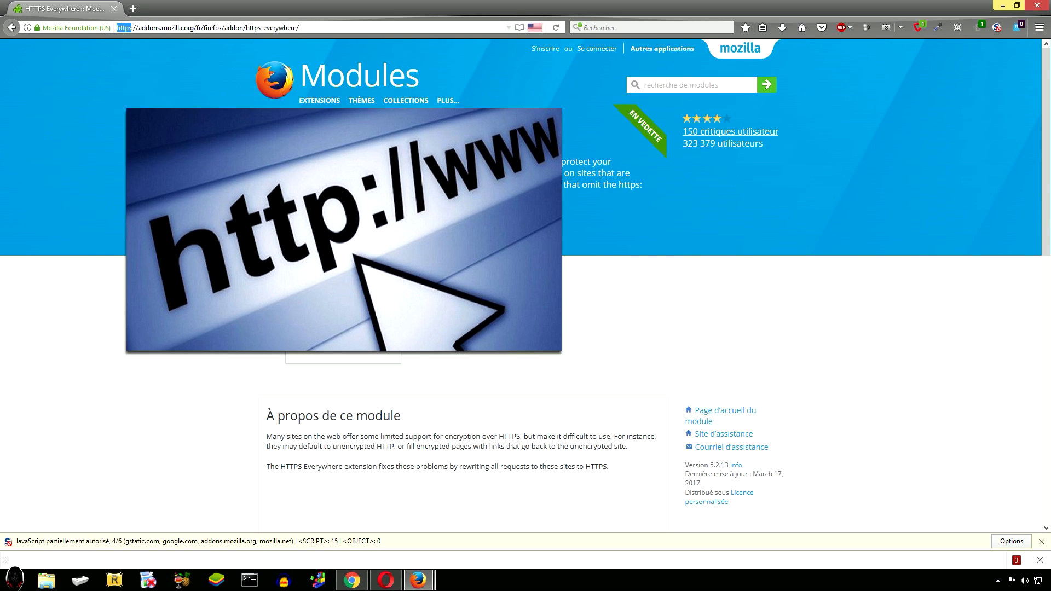
left_click(192, 164)
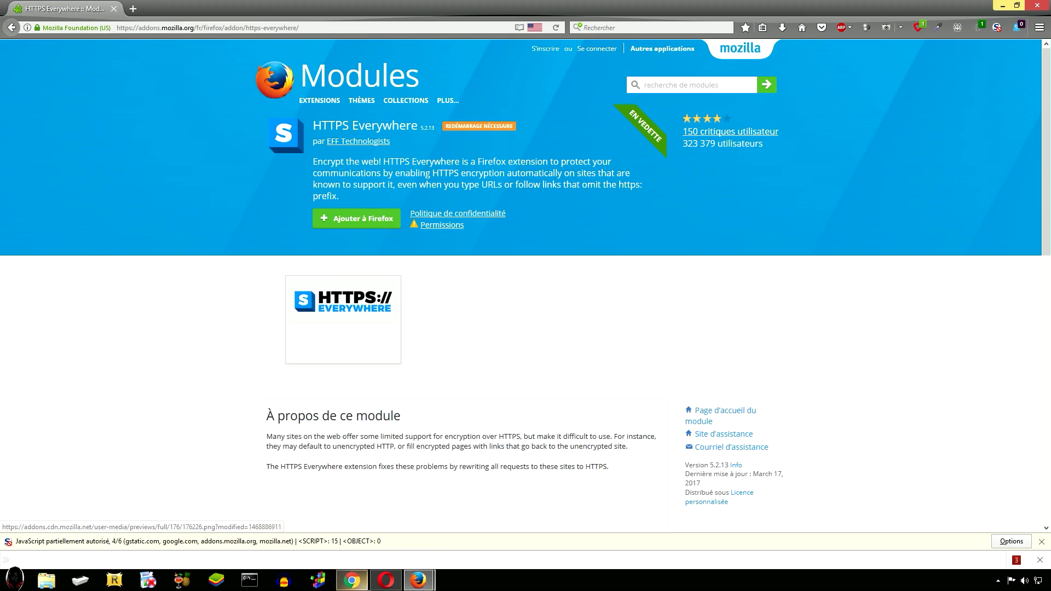
left_click(352, 581)
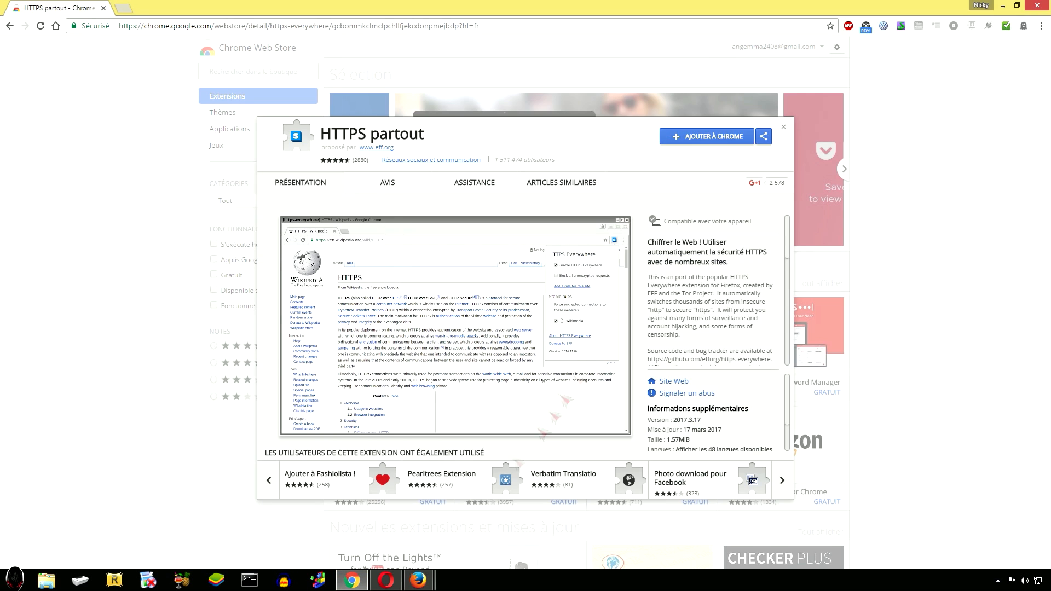
left_click(386, 581)
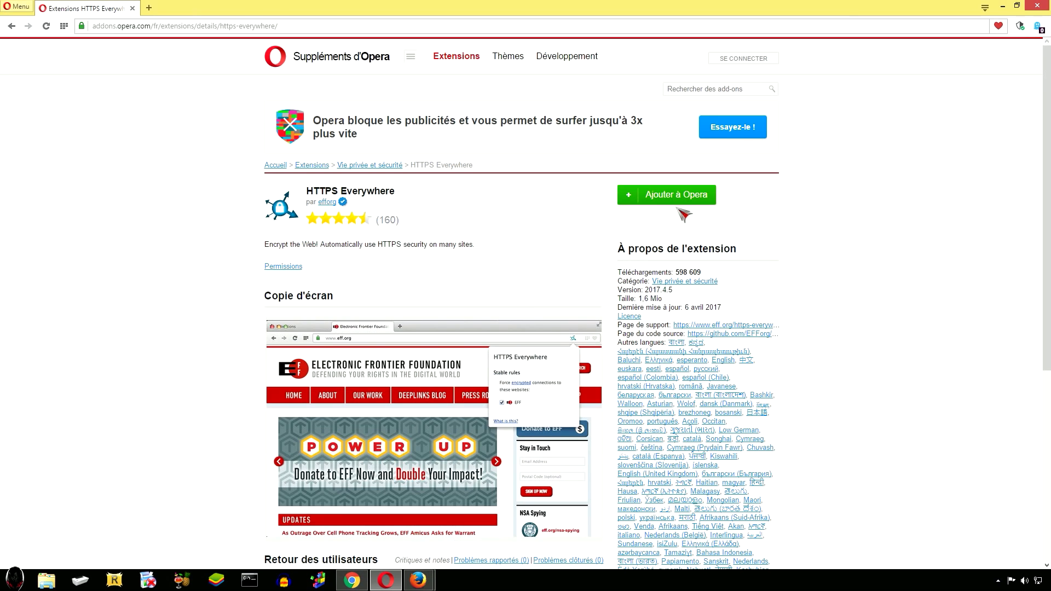
In Firefox's Vie privée options, choose custom history settings (utiliser les paramètres personnalisés pour l'historique) and set third-party cookie acceptance to jamais.
left_click(418, 580)
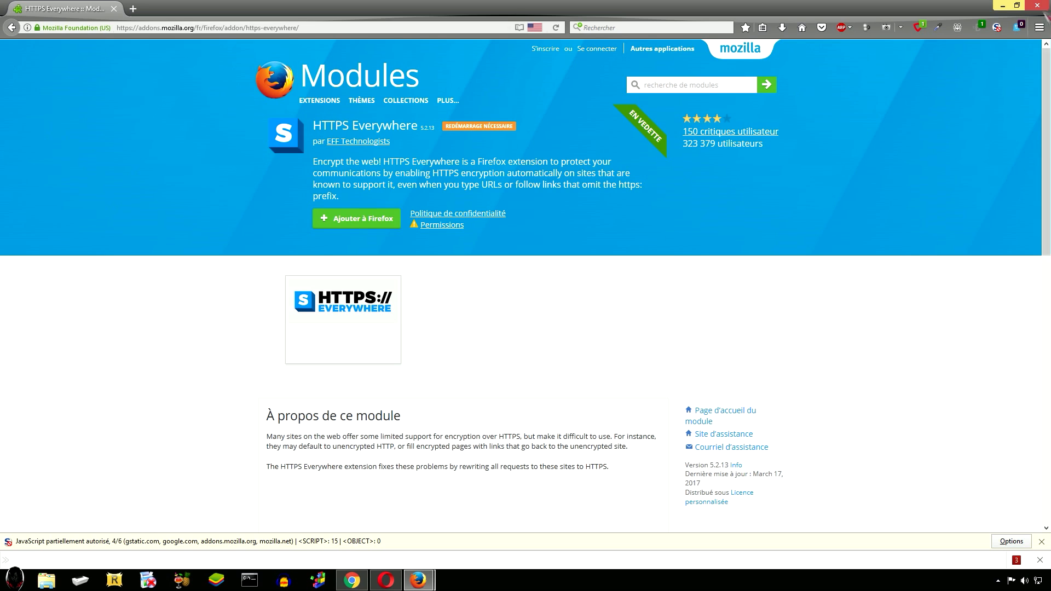
left_click(1040, 30)
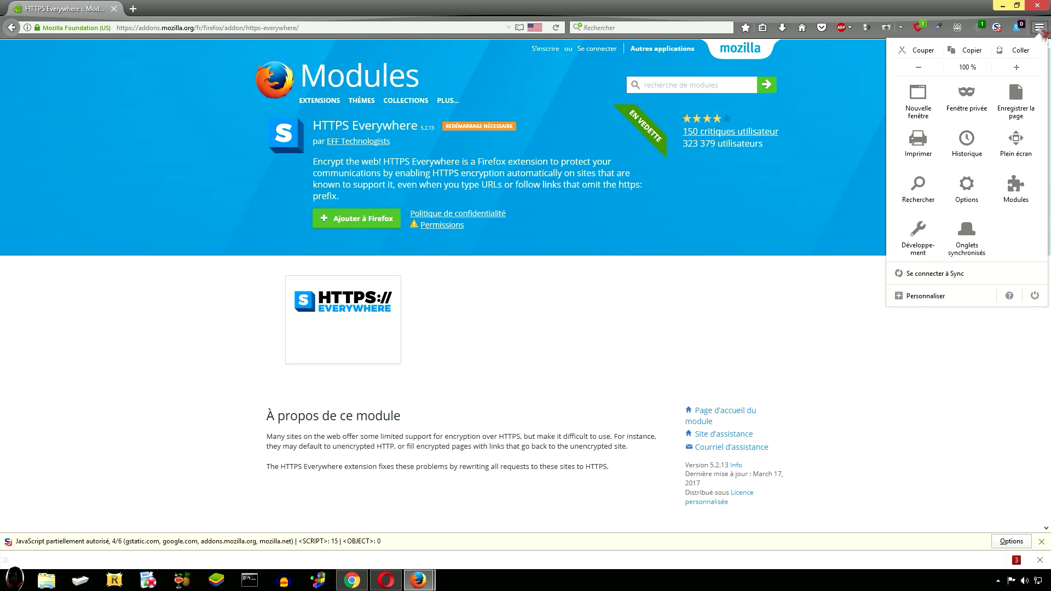
left_click(968, 197)
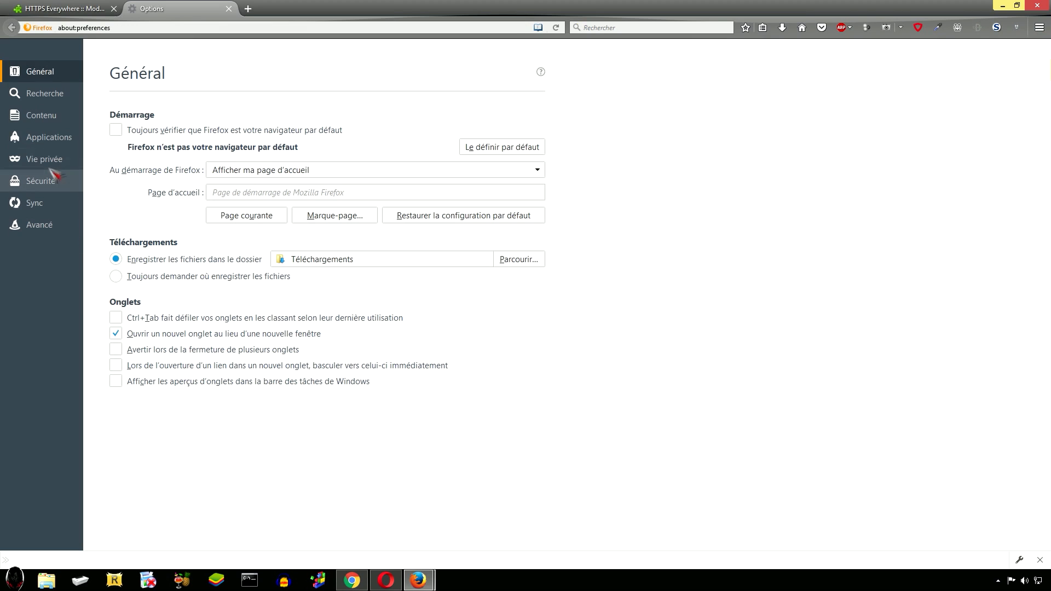
left_click(55, 161)
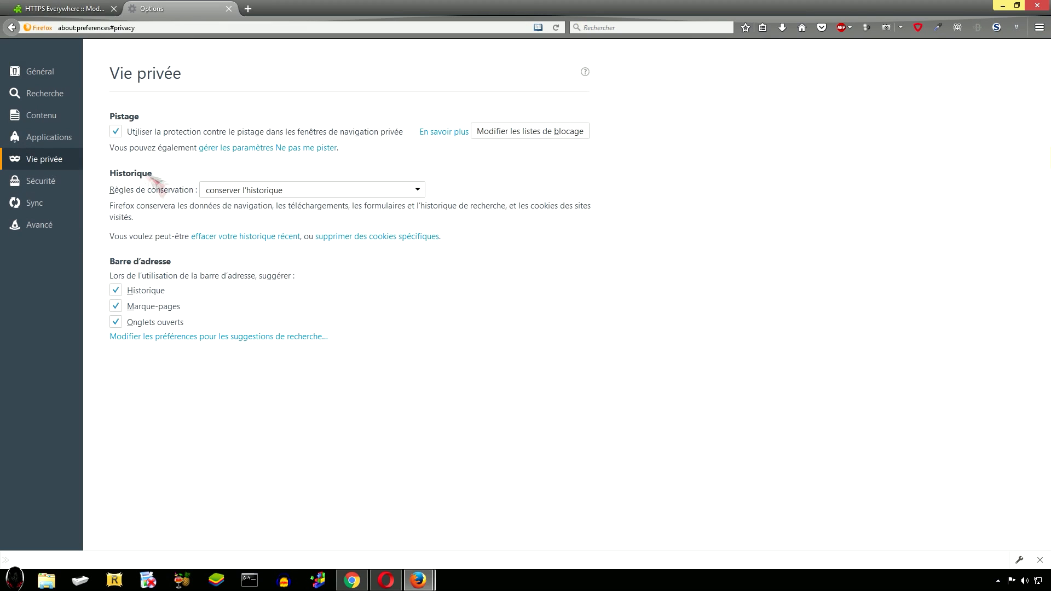
left_click(419, 191)
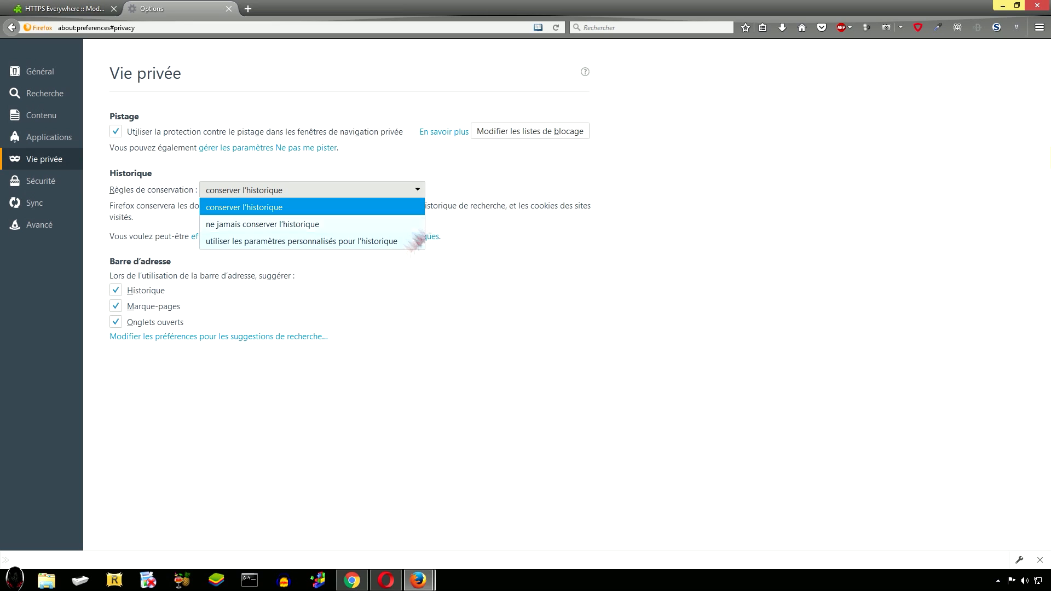
left_click(290, 242)
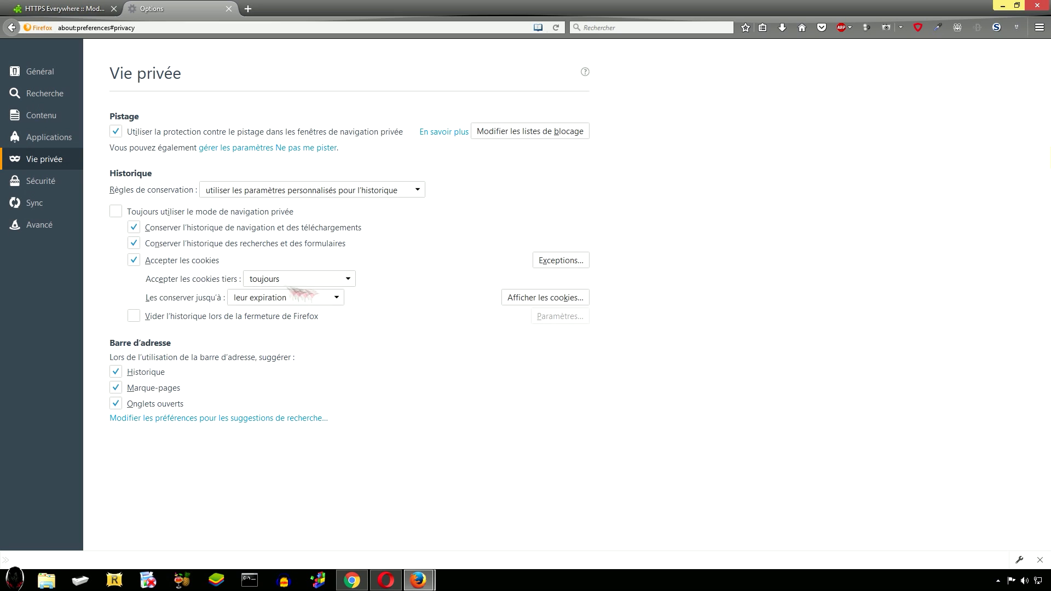
left_click(348, 280)
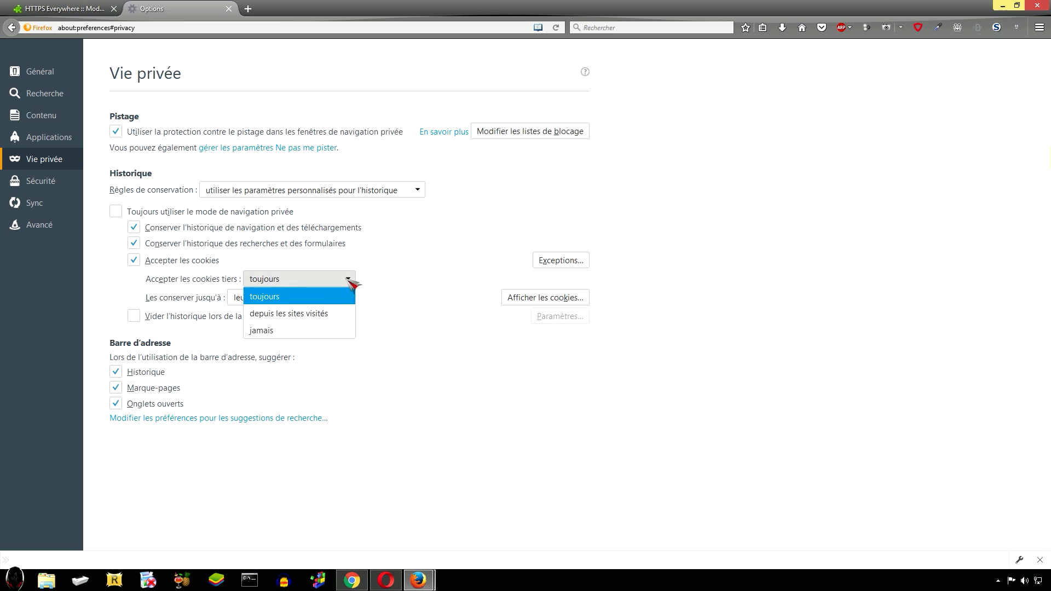
left_click(268, 331)
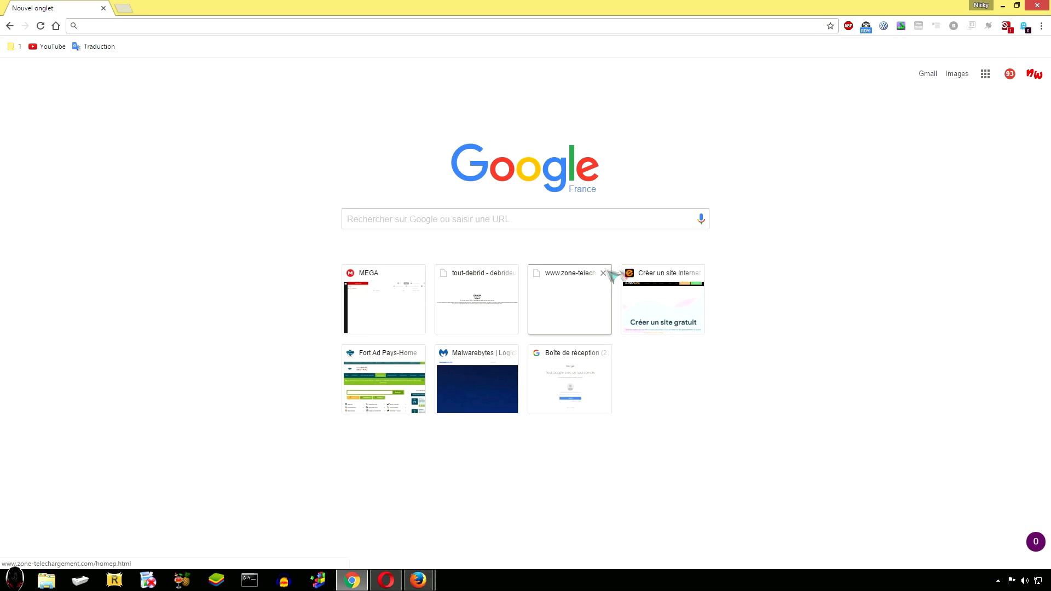
In Chrome's advanced content settings, enable blocking of third-party cookies and site data (Bloquer les cookies et les données de site tiers).
left_click(1041, 26)
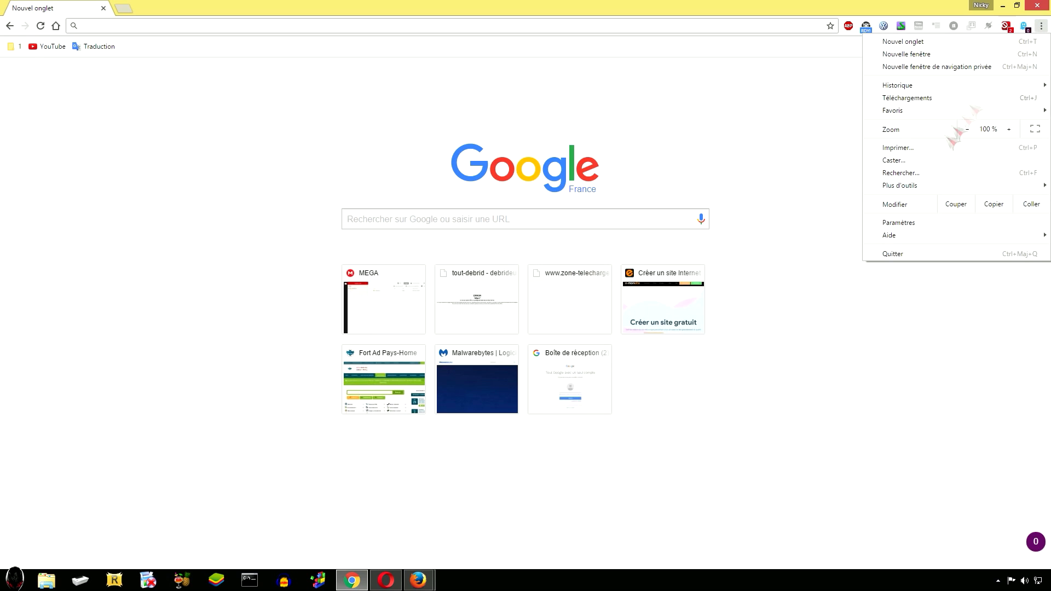
left_click(901, 285)
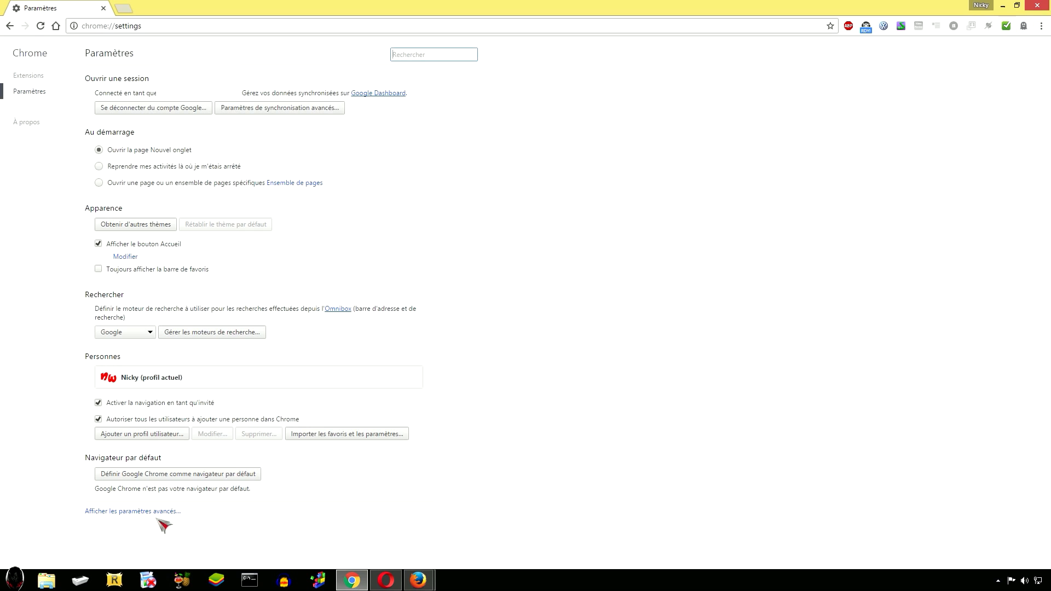
left_click(140, 513)
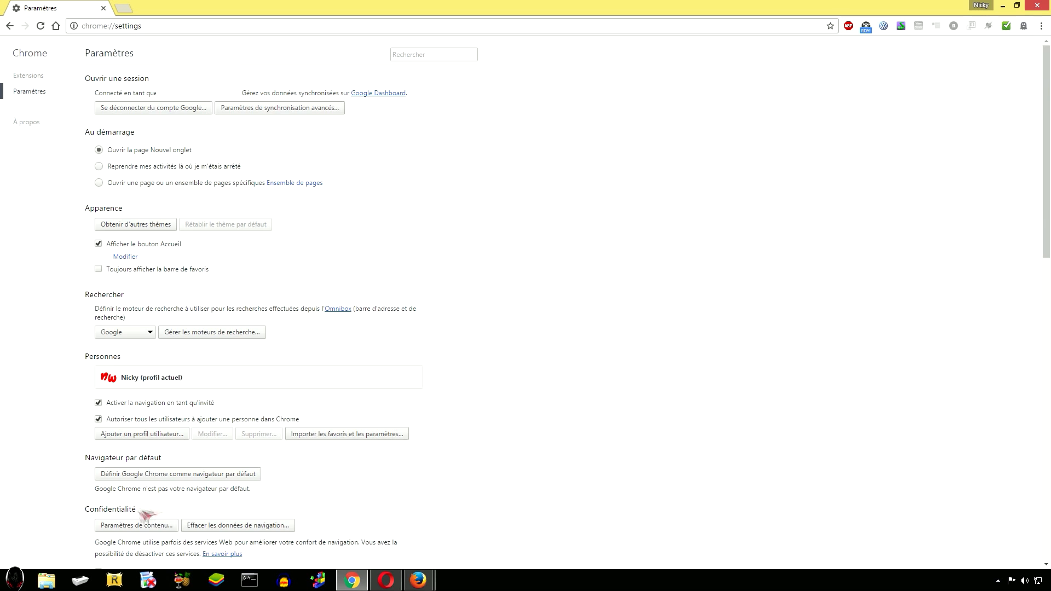
scroll(221, 472, "down", 7)
scroll(221, 472, "up", 1)
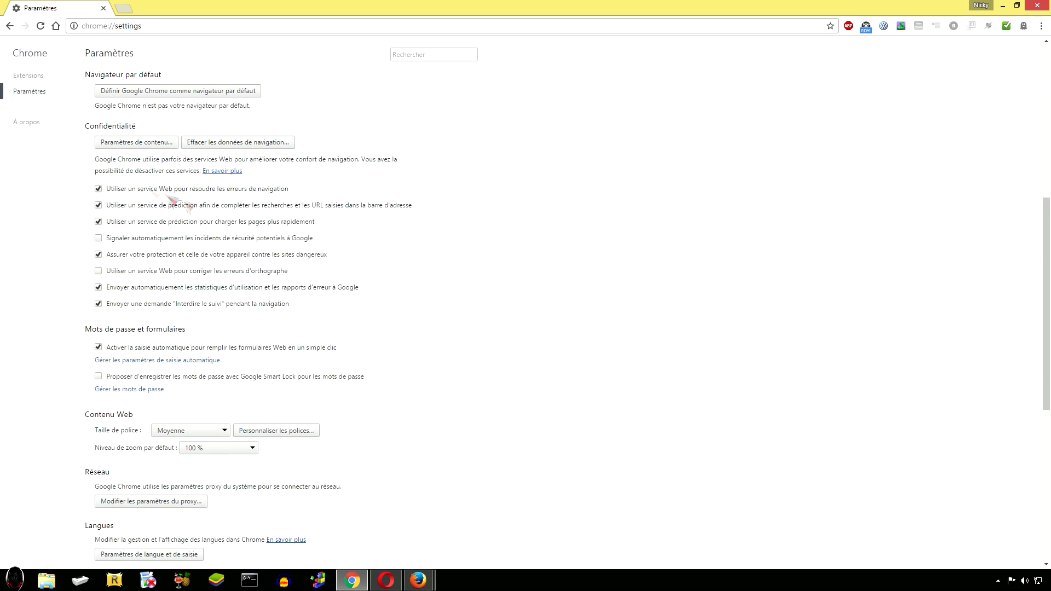
left_click(137, 143)
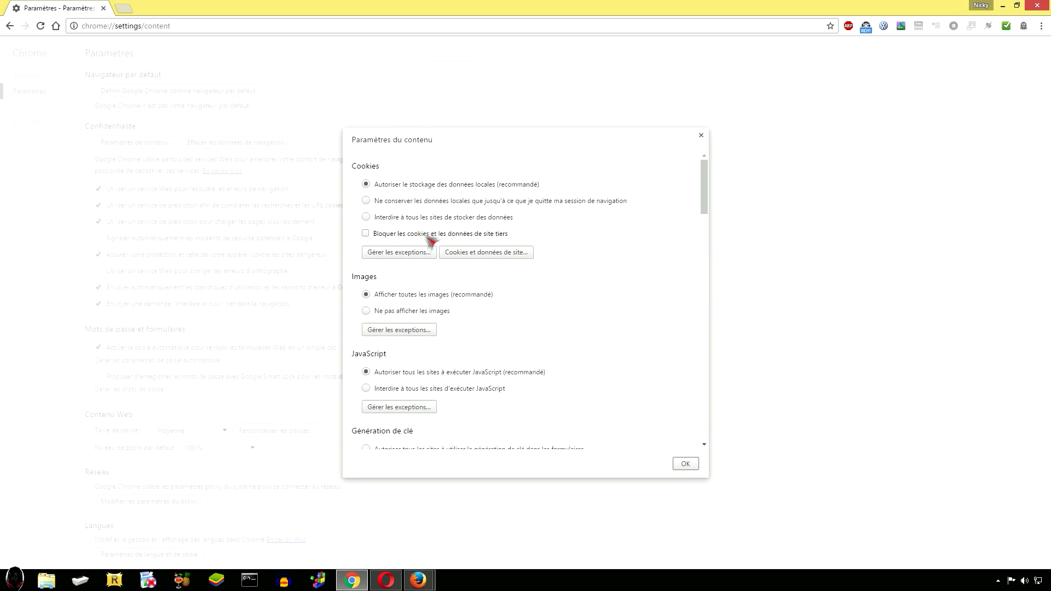
left_click(365, 234)
left_click(685, 464)
Switch to Opera and enable Bloquer les cookies de tierces parties et les données de site in its Basique settings.
left_click(386, 579)
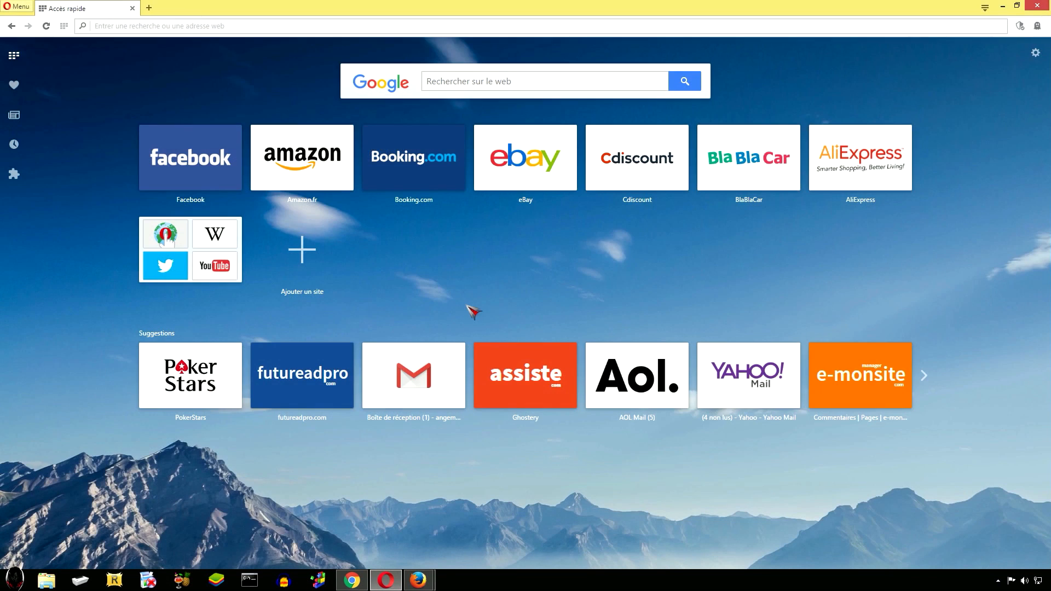
left_click(20, 8)
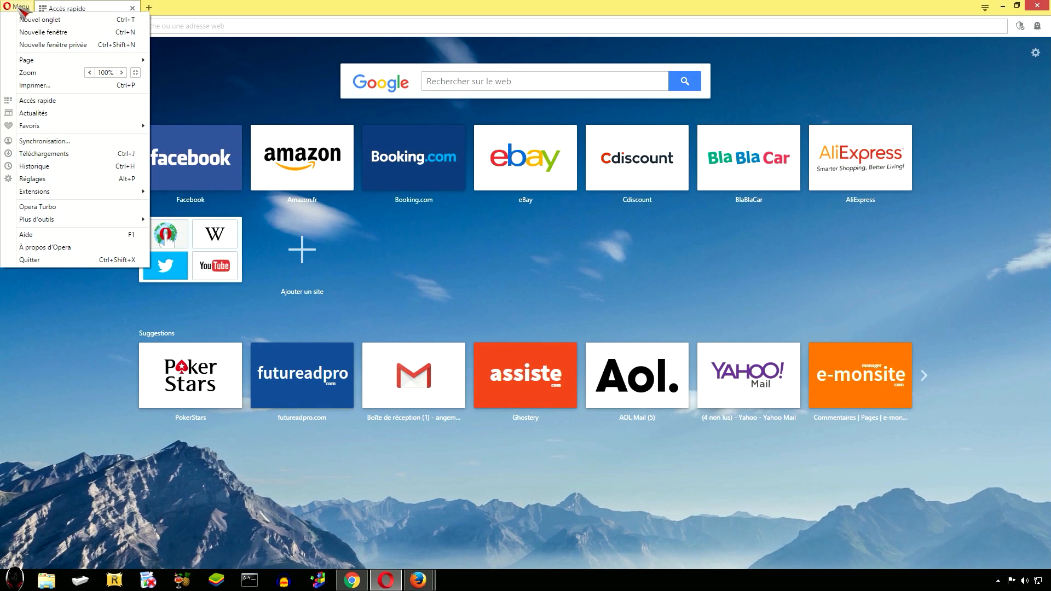
left_click(44, 179)
left_click(58, 86)
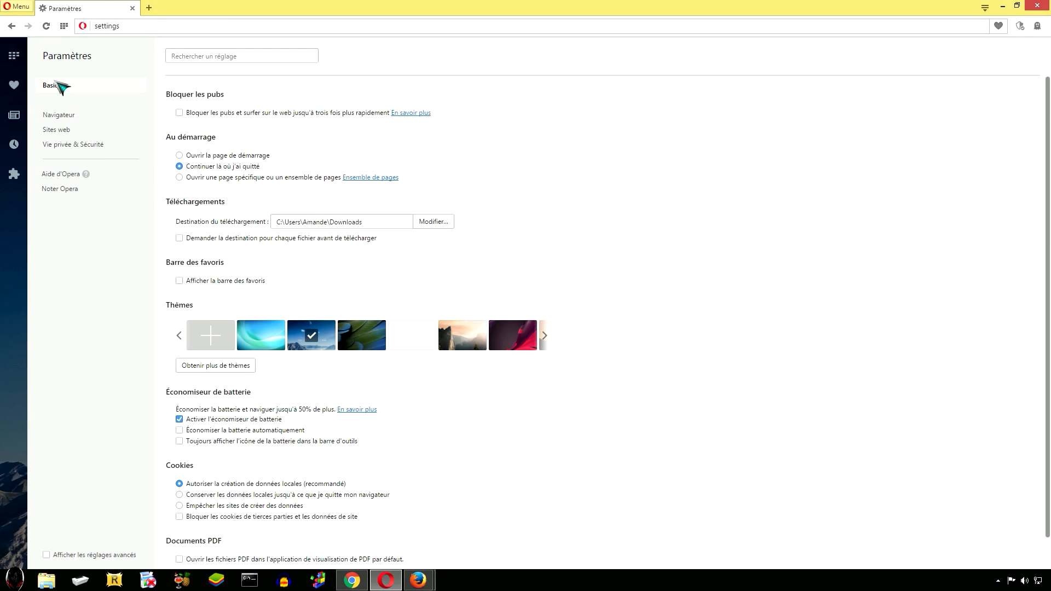
scroll(308, 334, "down", 1)
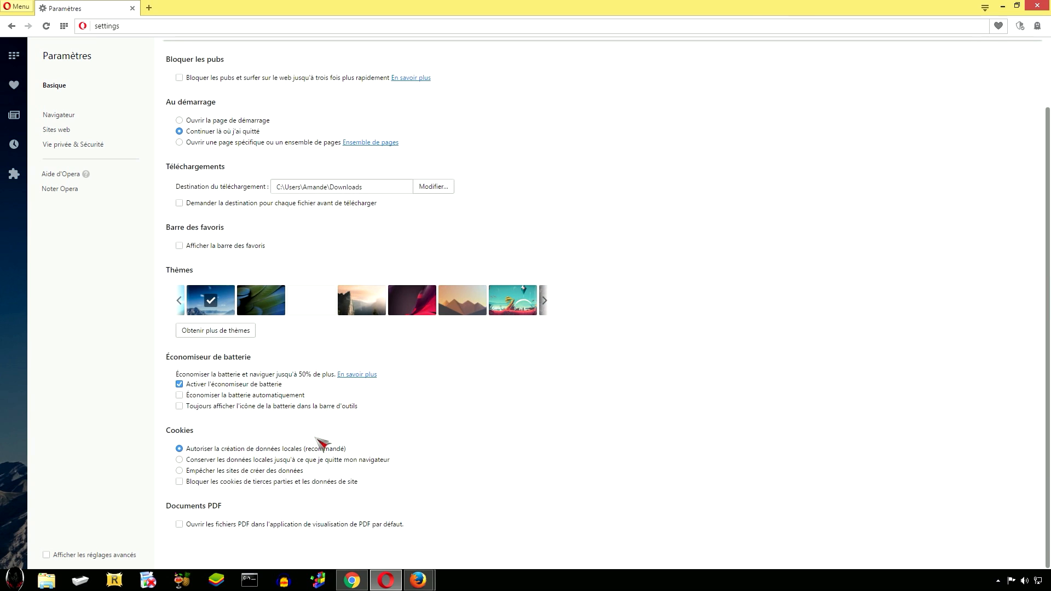
left_click(196, 482)
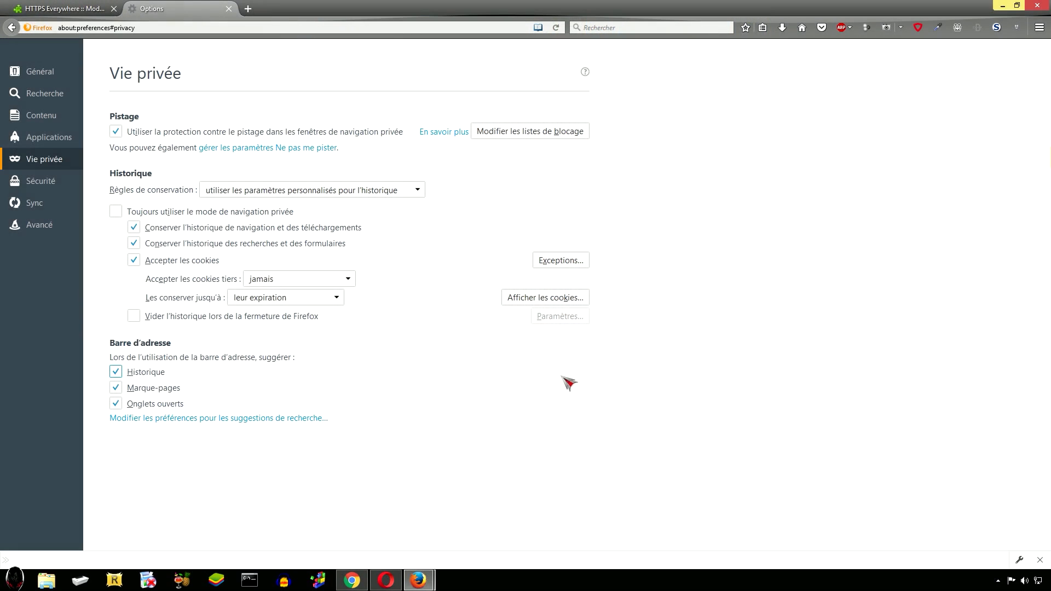
Turn off saving of logins (Enregistrer les identifiants) in Firefox's Sécurité options.
left_click(47, 181)
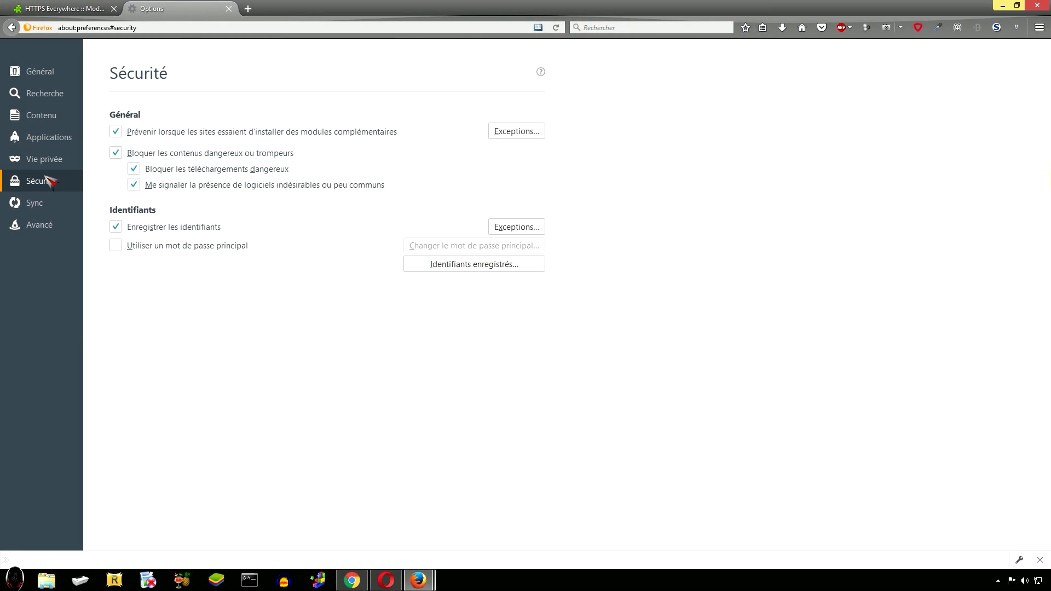
left_click(116, 227)
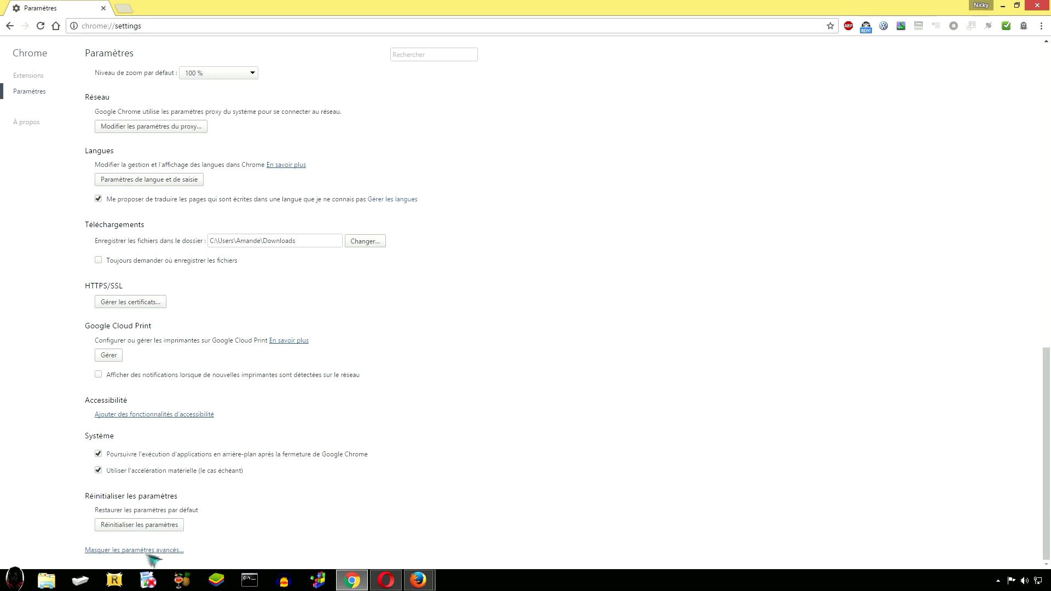
In Chrome's advanced settings under Mots de passe et formulaires, turn off automatic web form filling (Activer la saisie automatique).
left_click(148, 549)
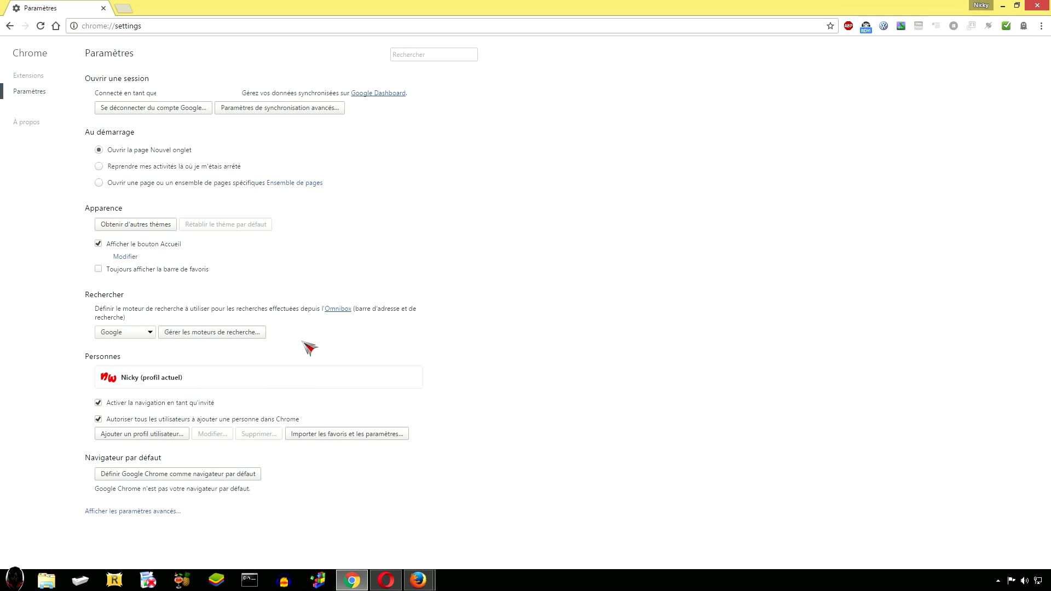
left_click(140, 511)
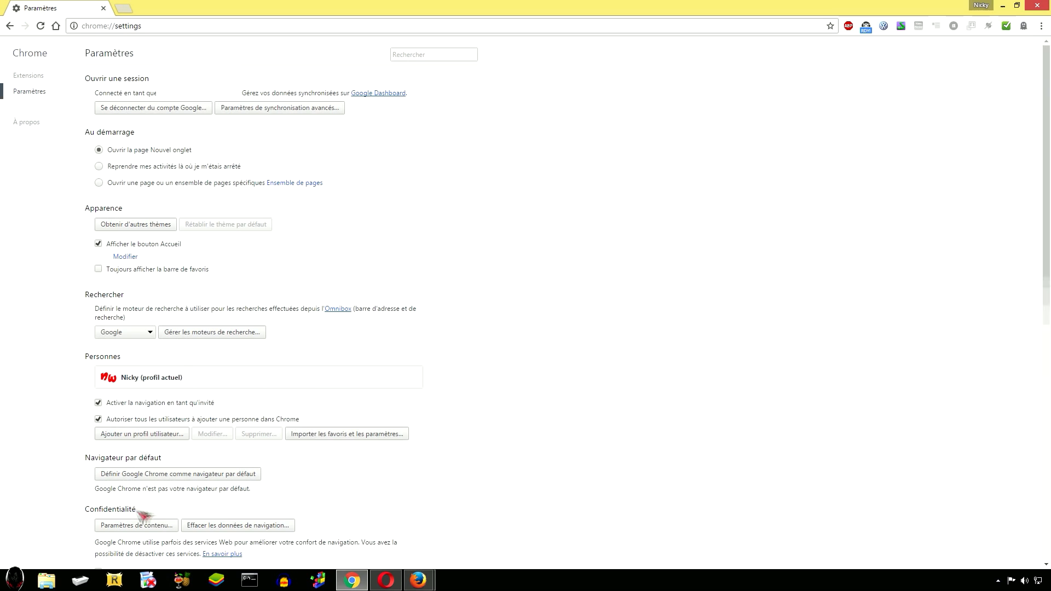
scroll(288, 395, "down", 9)
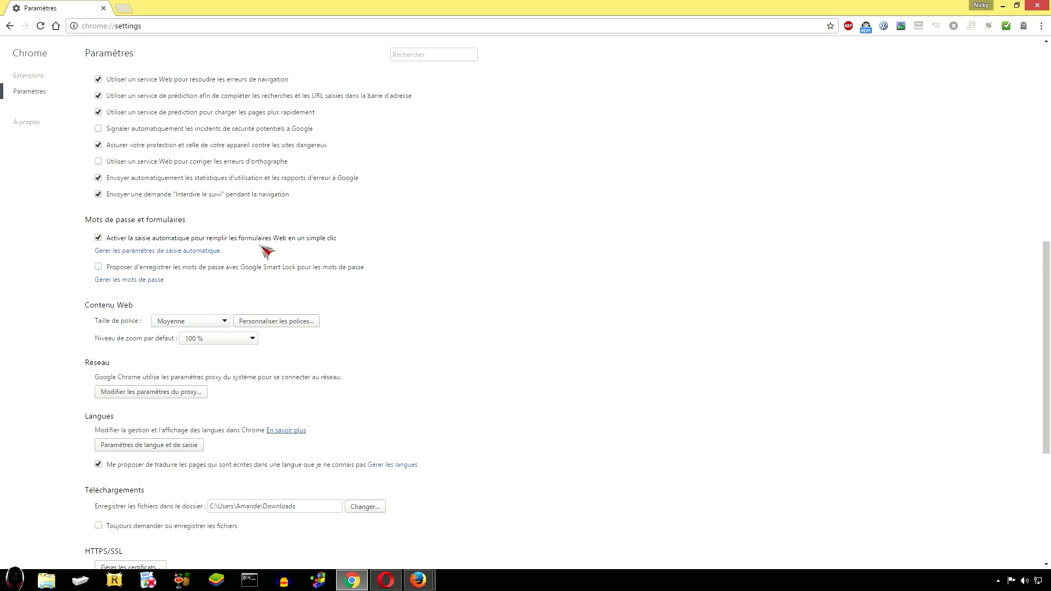
left_click(98, 237)
Switch to Opera and review the Remplissage automatique and Mots de passe options in its Vie privée & Sécurité settings.
left_click(402, 579)
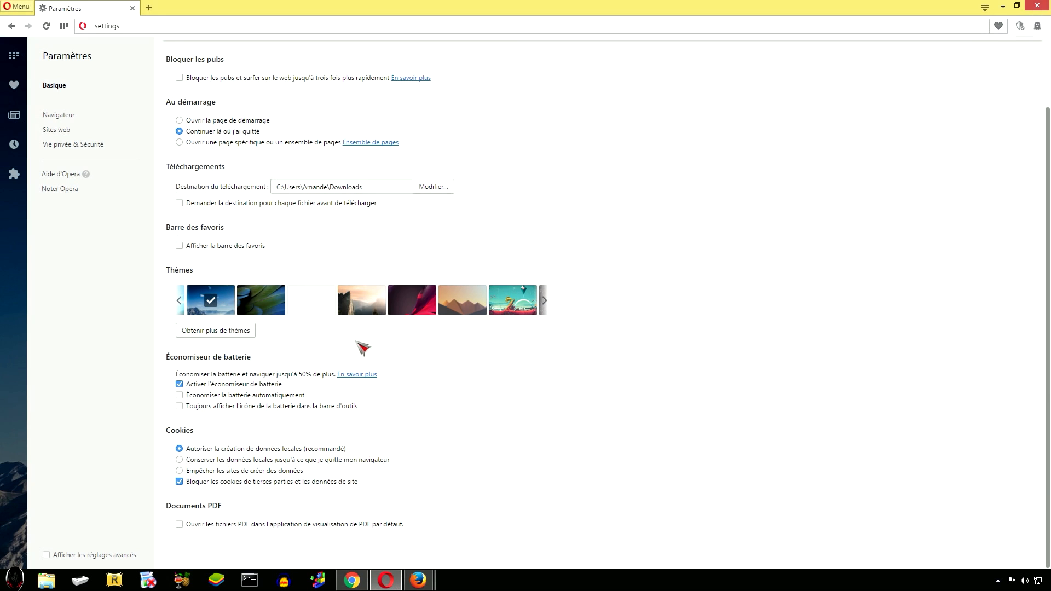
left_click(89, 145)
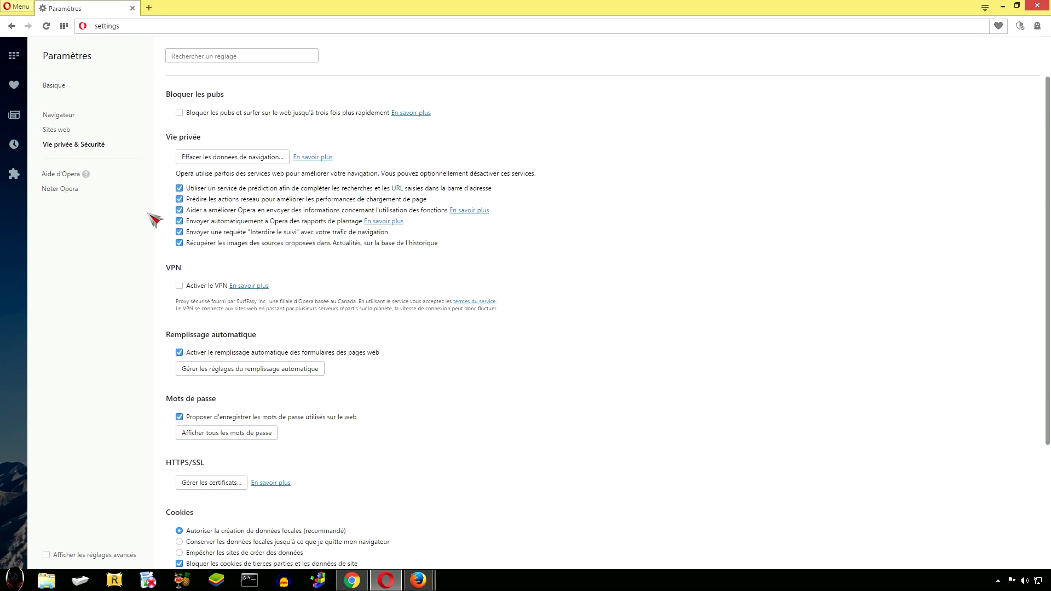
scroll(288, 336, "down", 3)
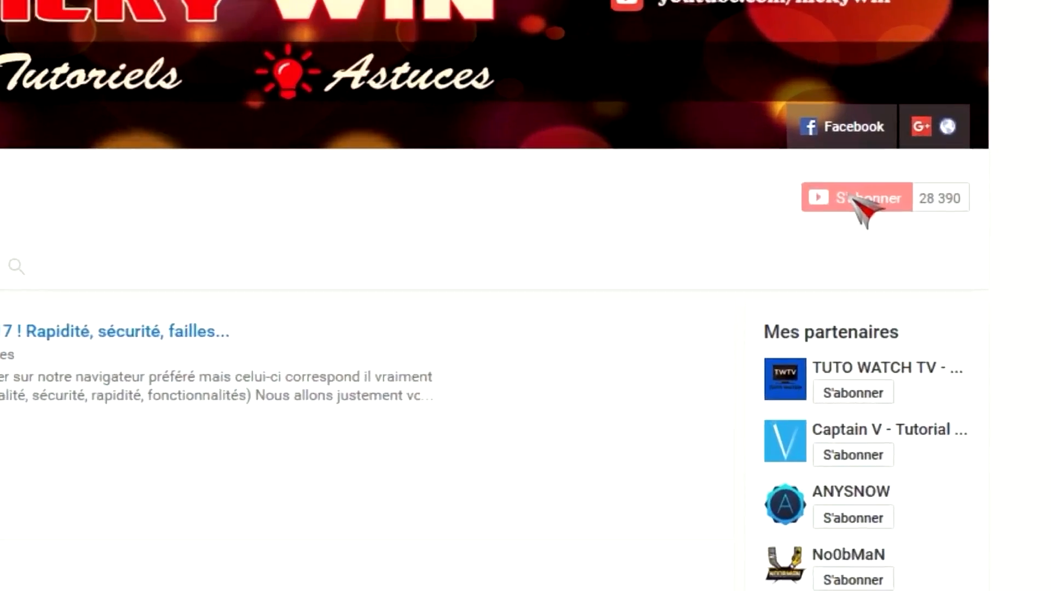
Subscribe to the Nicky Win YouTube channel, enable M'envoyer toutes les notifications relatives à cette chaîne, and save the notification setting.
left_click(852, 198)
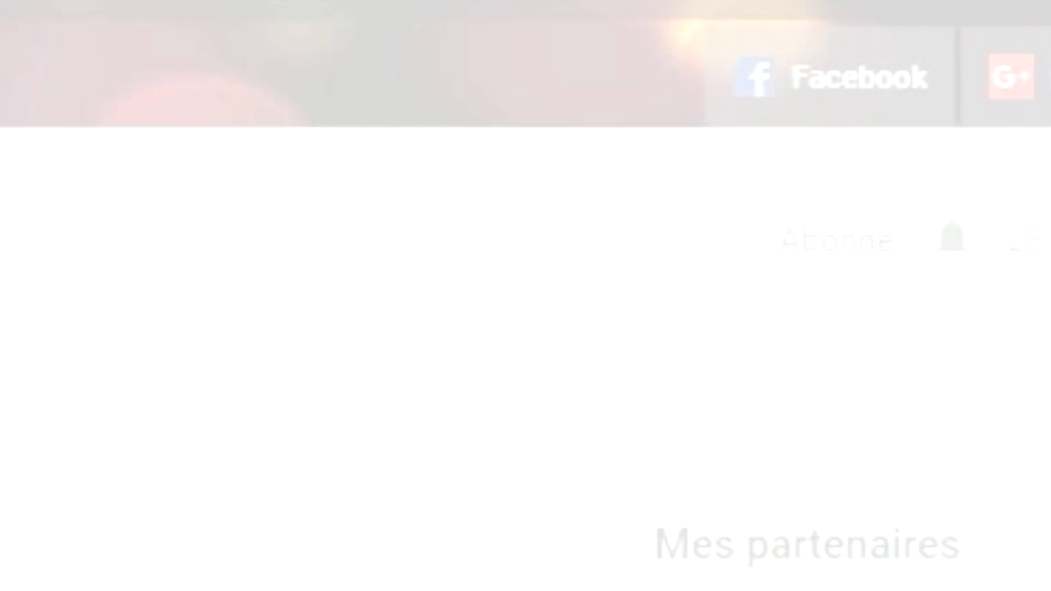
left_click(857, 272)
left_click(266, 223)
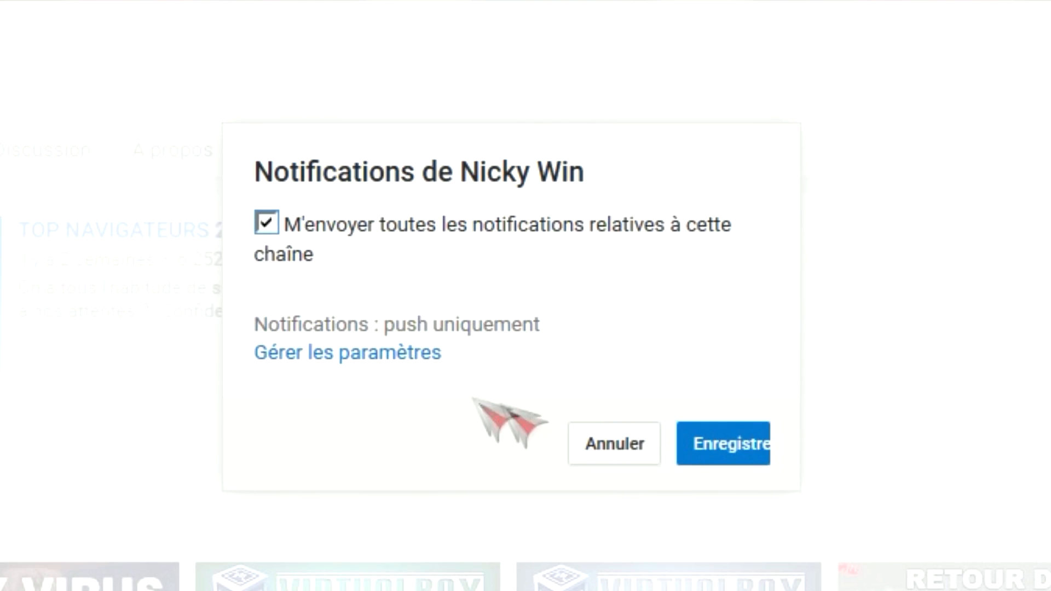
left_click(747, 454)
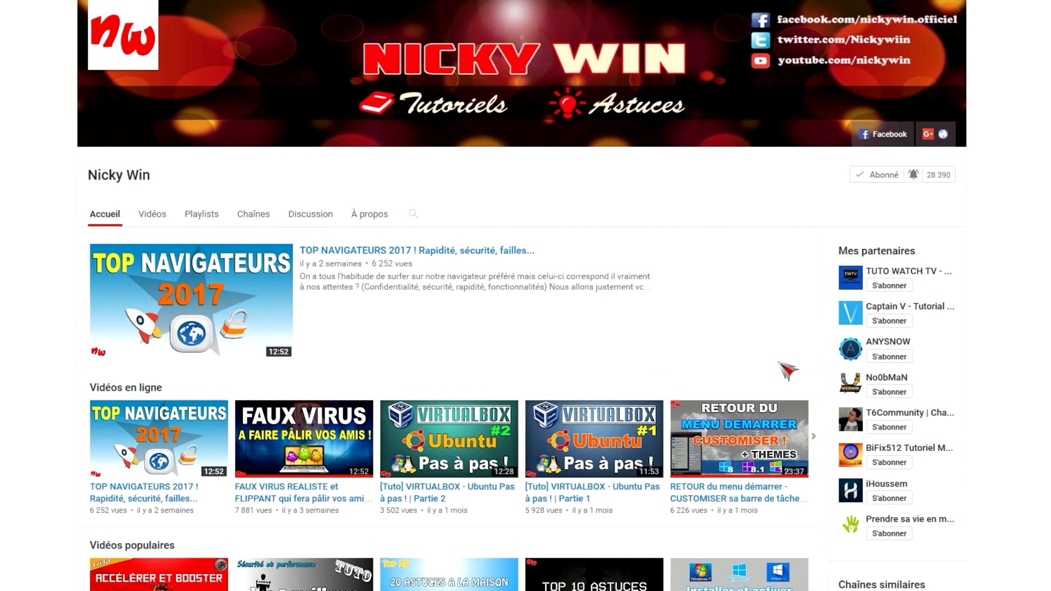